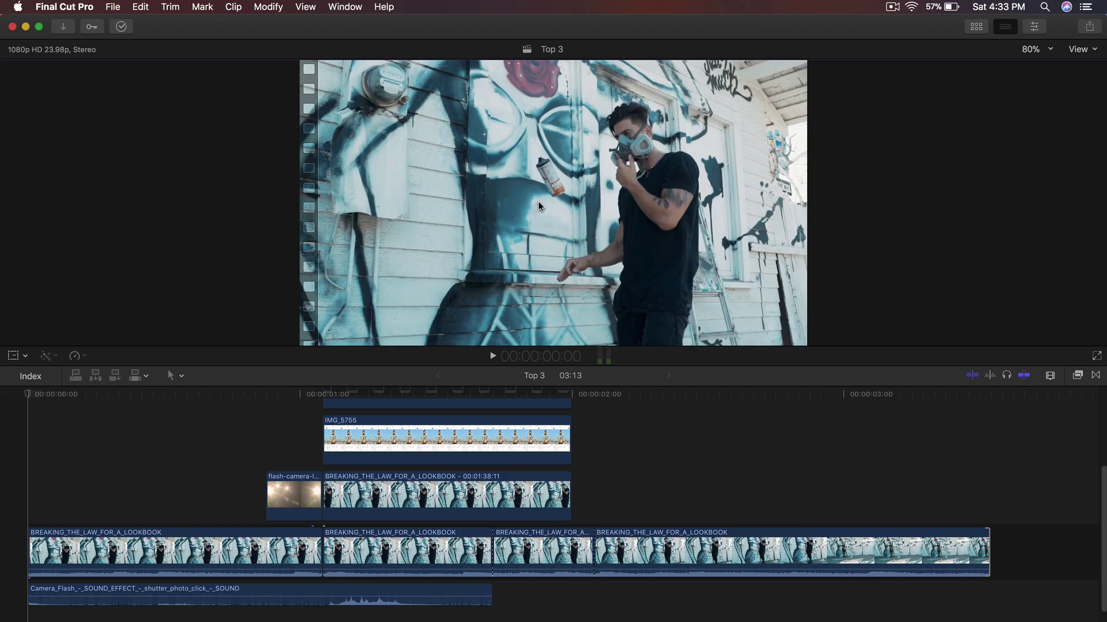
Step: Switch to the browser and play the YouTube reference video from about 1:31 to study its phone photo effect, pausing around 1:36
key(super+Tab)
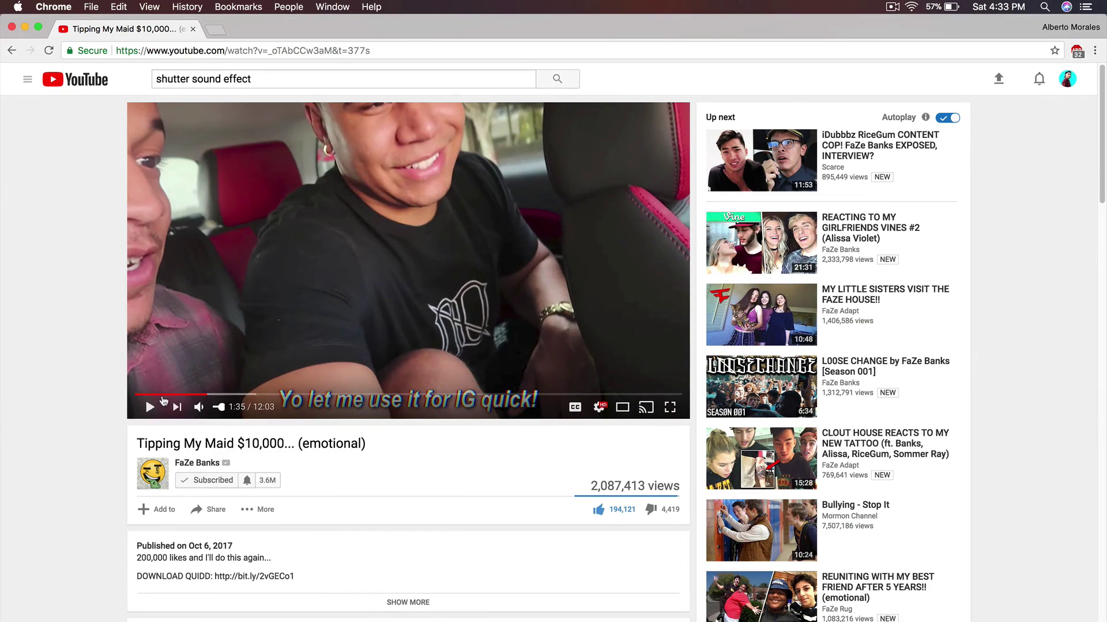
click(204, 394)
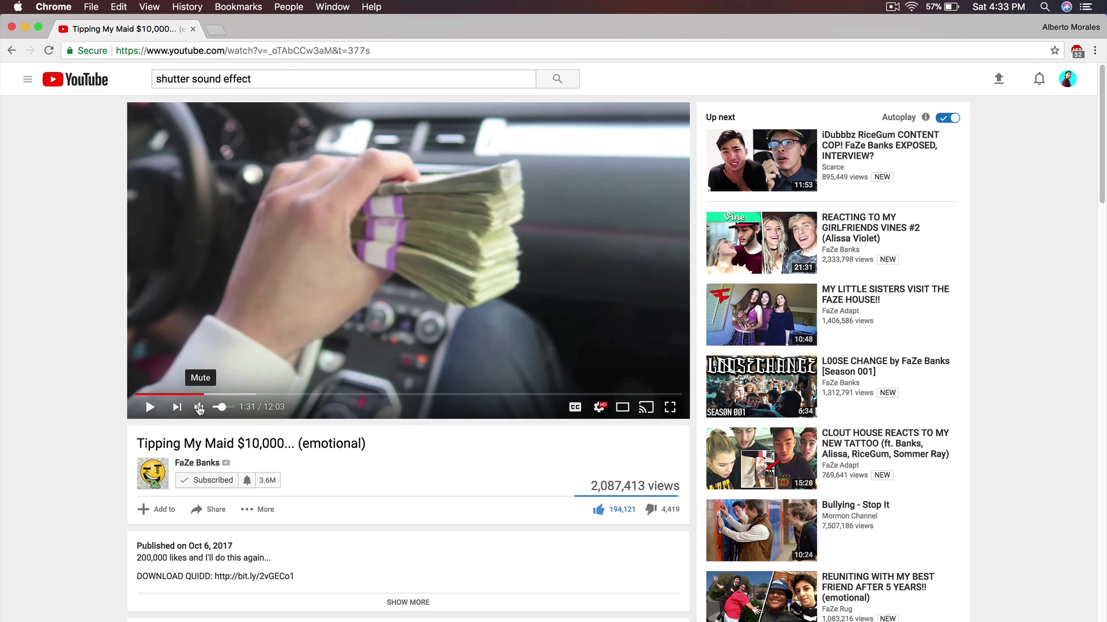
click(149, 407)
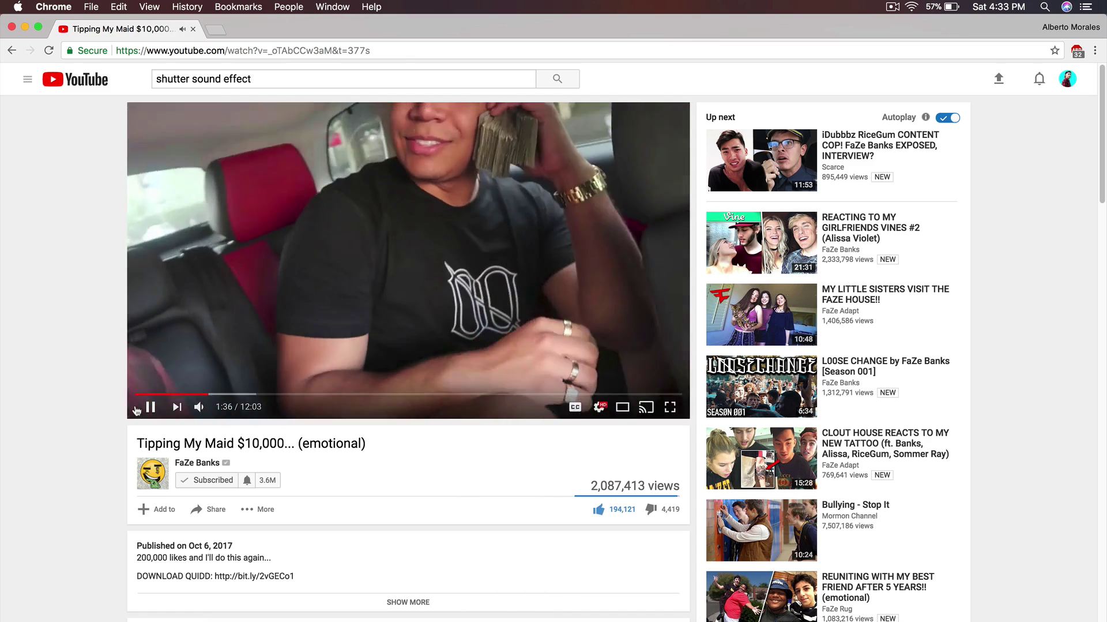
click(146, 407)
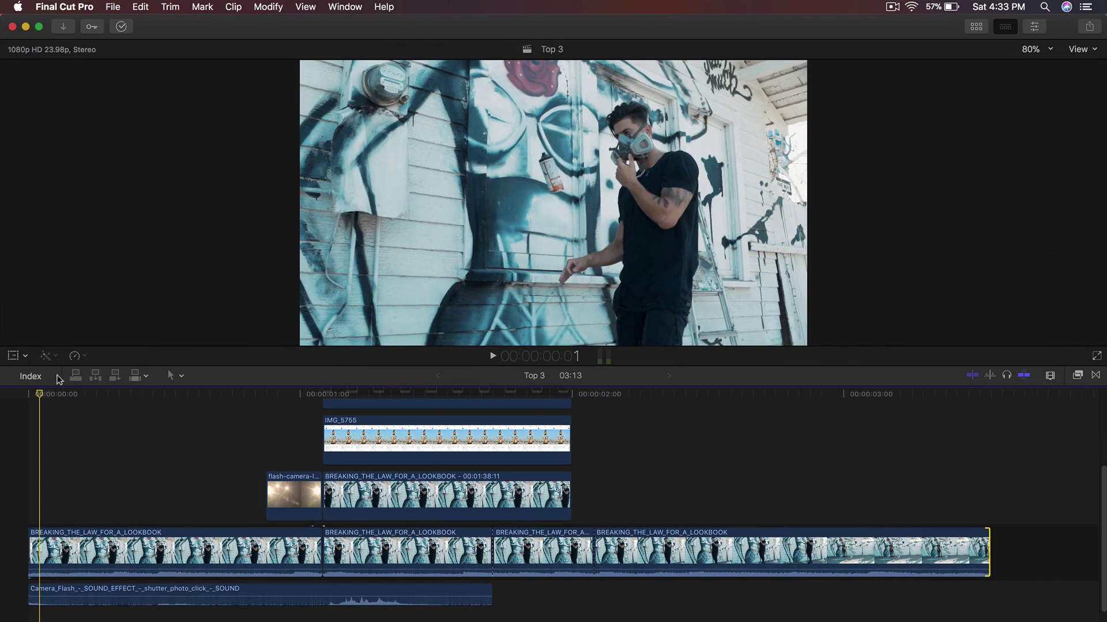
Step: Add a freeze frame to the BREAKING_THE_LAW_FOR_A_LOOKBOOK clip at 1:02, where the shutter sound begins
drag(22, 397, 115, 397)
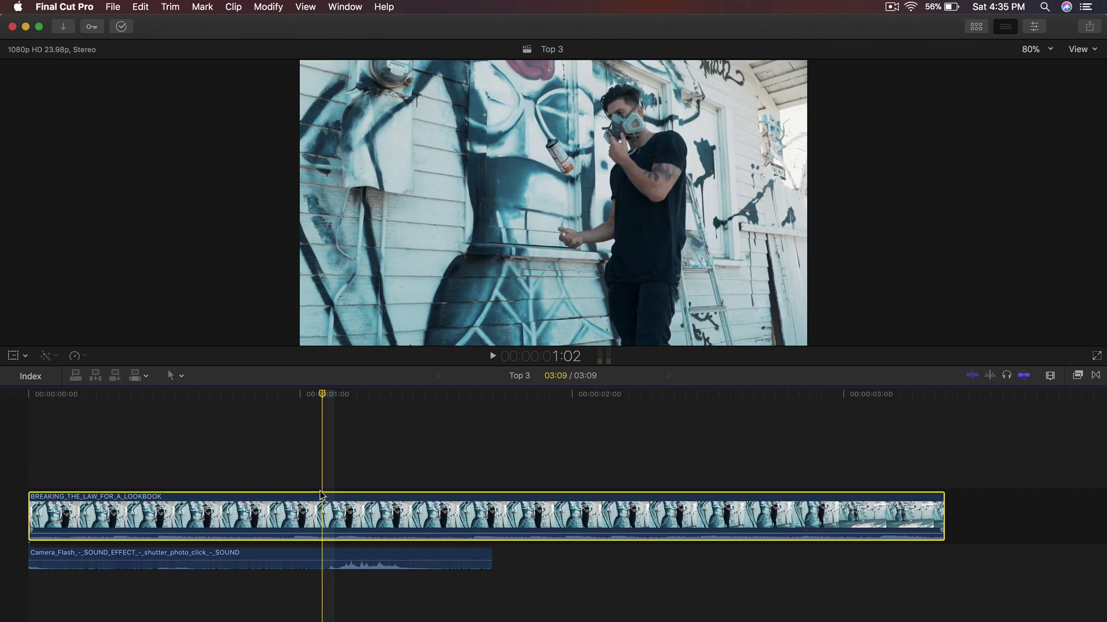
click(141, 6)
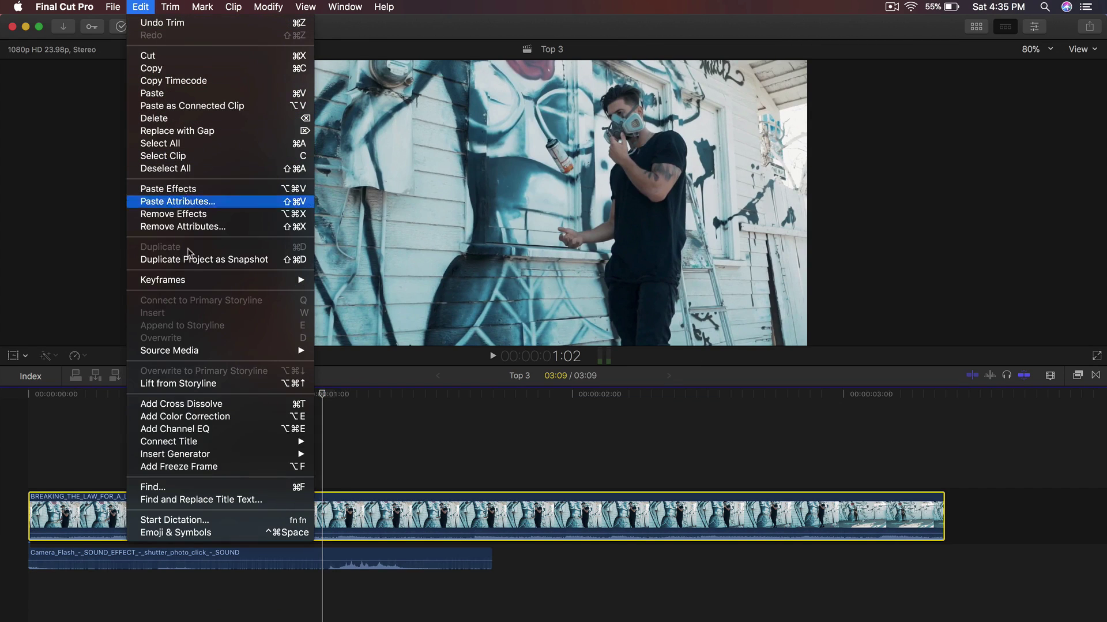
click(186, 466)
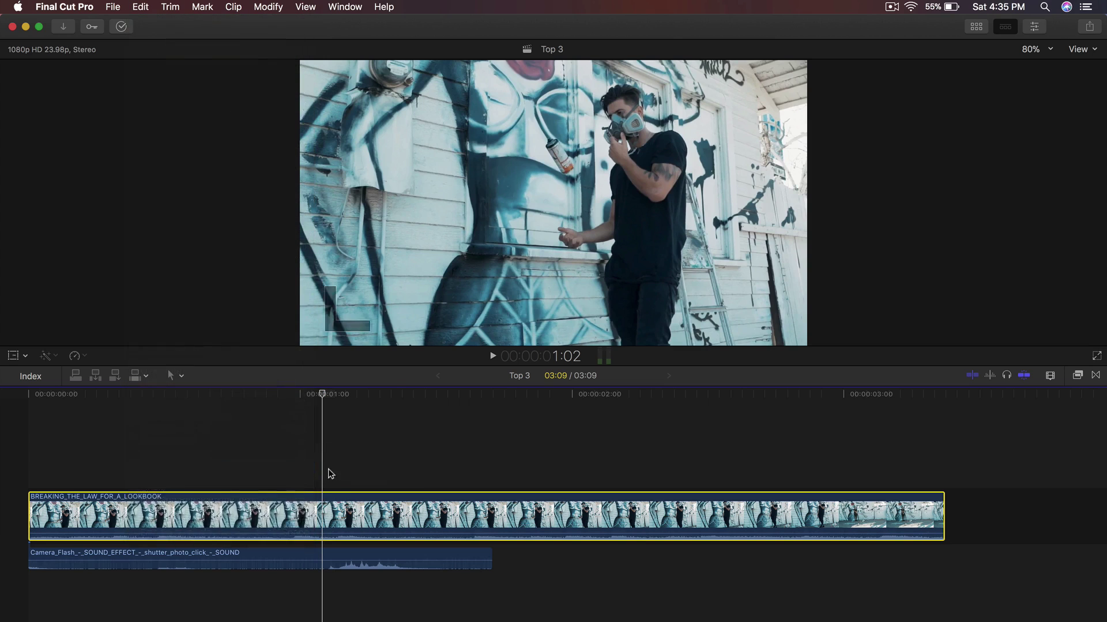
scroll(344, 458, left, 10)
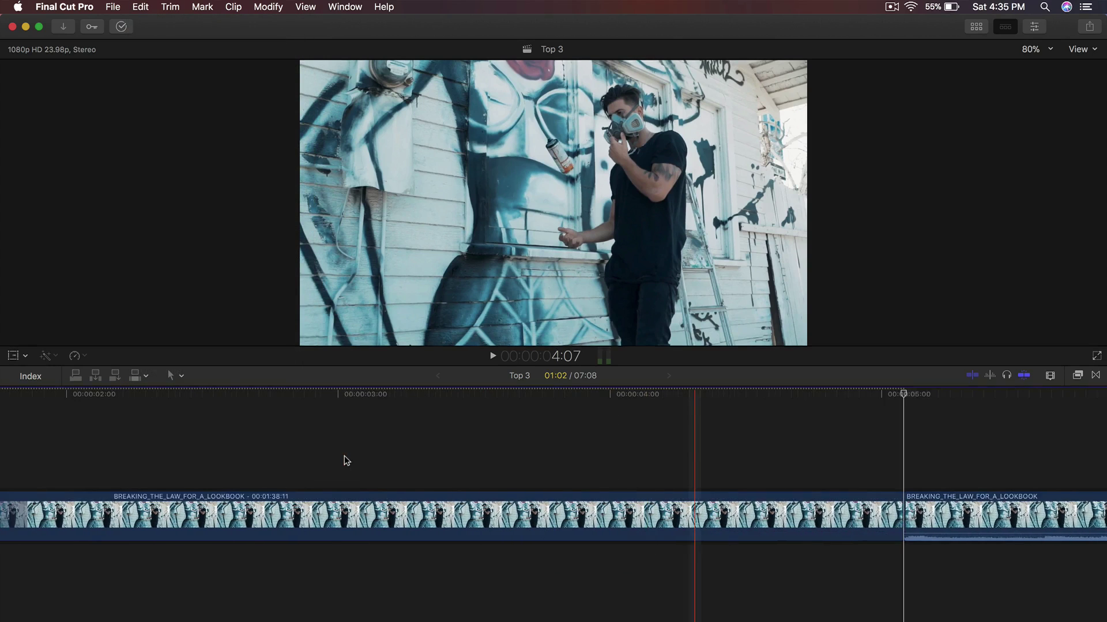
scroll(345, 459, left, 5)
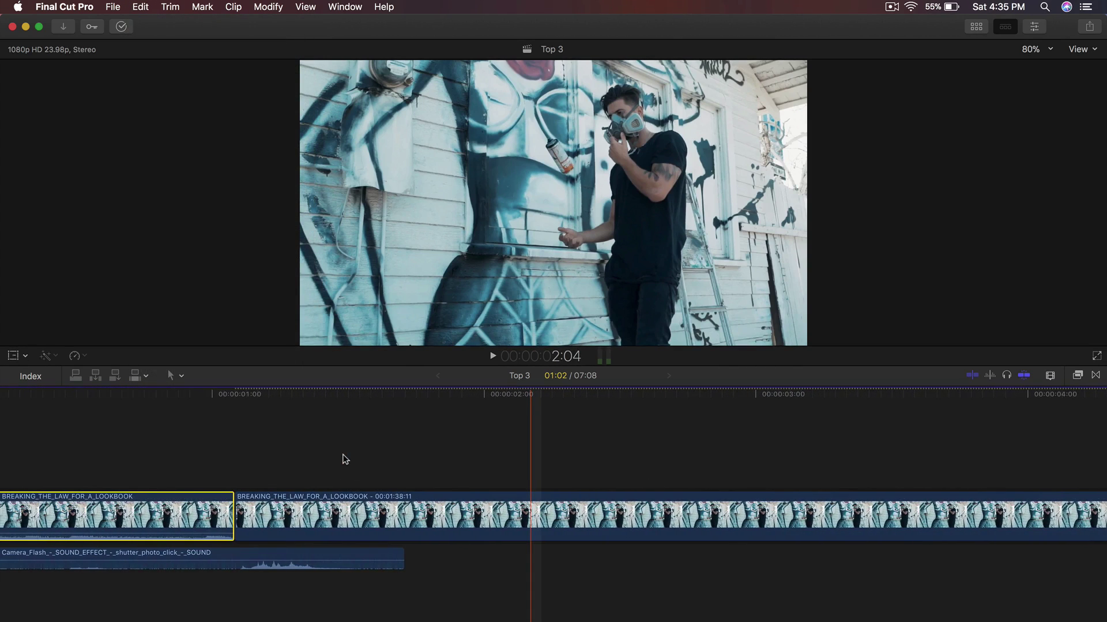
Step: Scrub through the camera flash sound and split the freeze frame at 1:09, just past the peaks of its waveform
click(285, 393)
drag(285, 394, 286, 397)
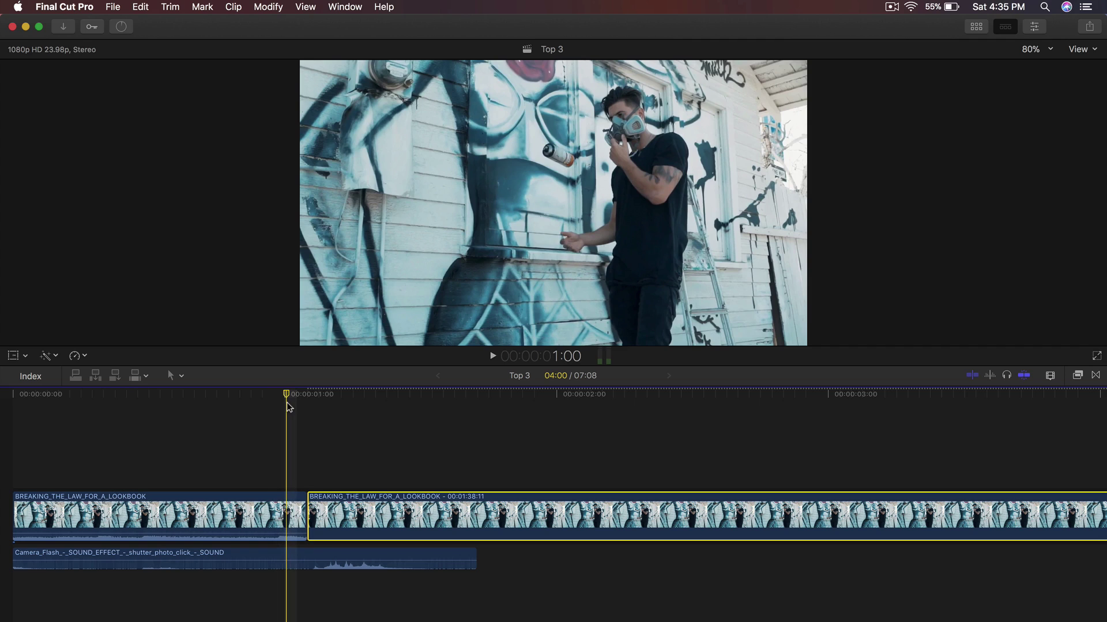
scroll(225, 483, left, 1)
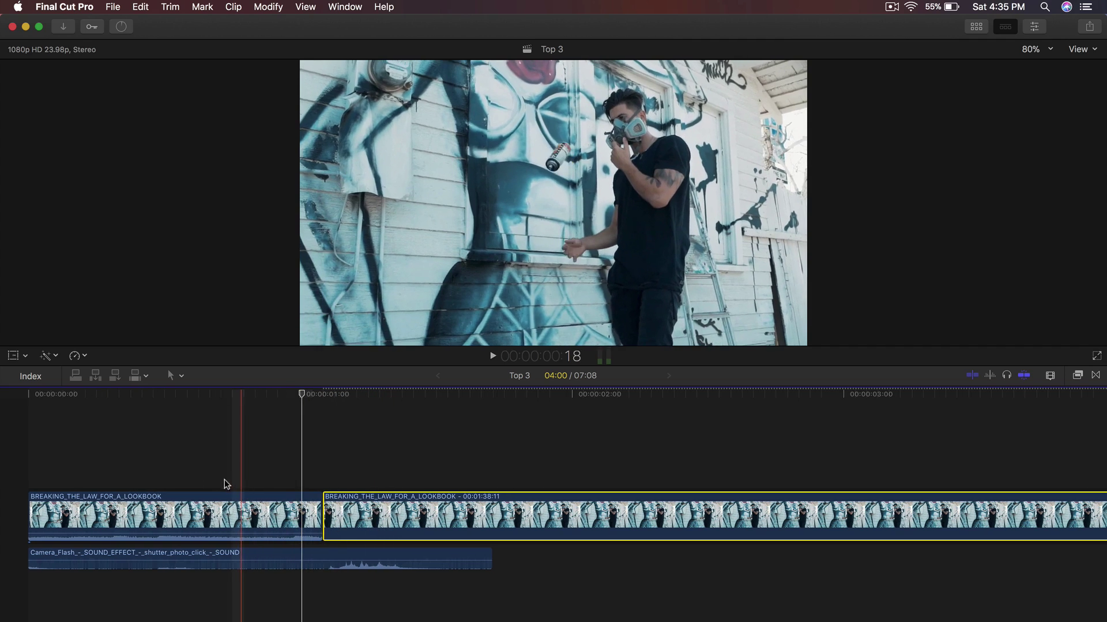
click(271, 394)
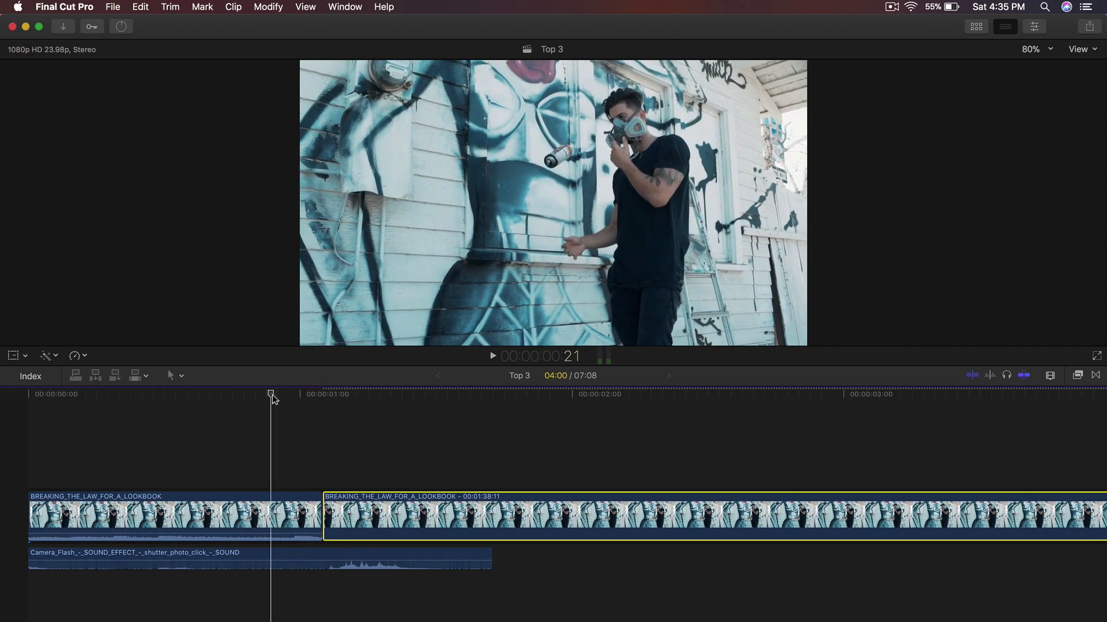
drag(272, 396, 365, 396)
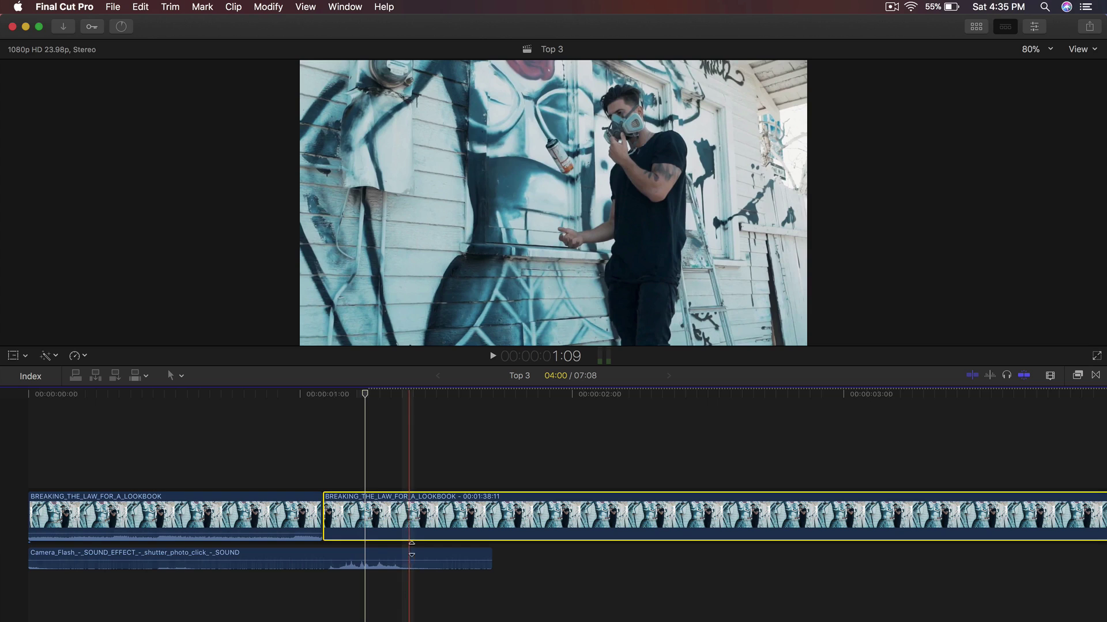
click(411, 393)
click(408, 556)
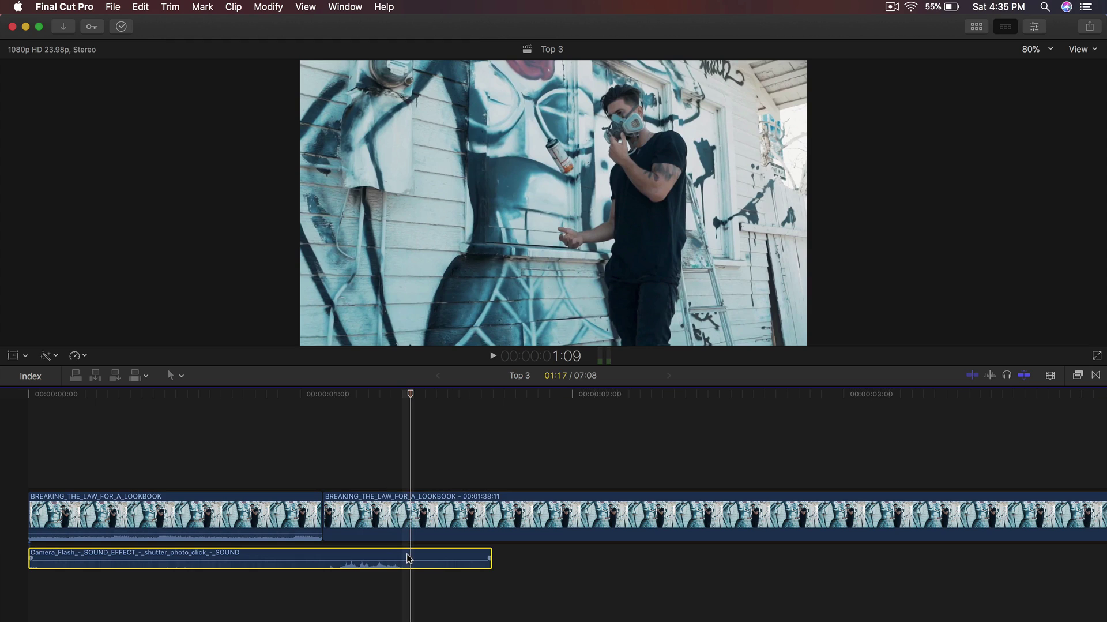
key(b)
click(402, 519)
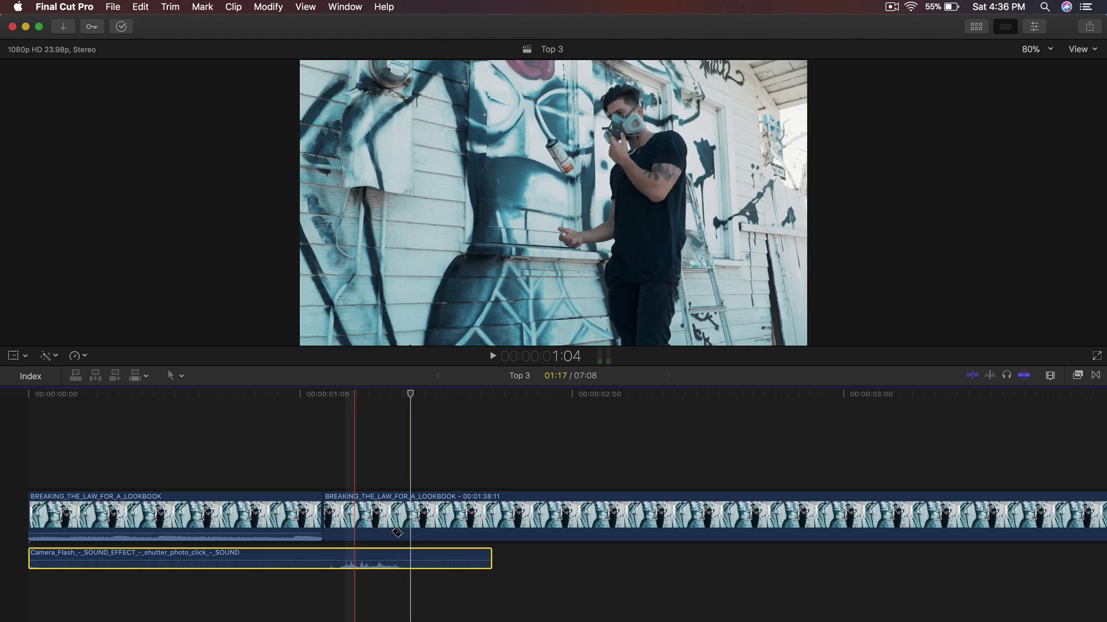
Step: Delete the leftover part of the freeze frame after the cut so the moving footage follows directly
key(a)
click(436, 512)
key(Delete)
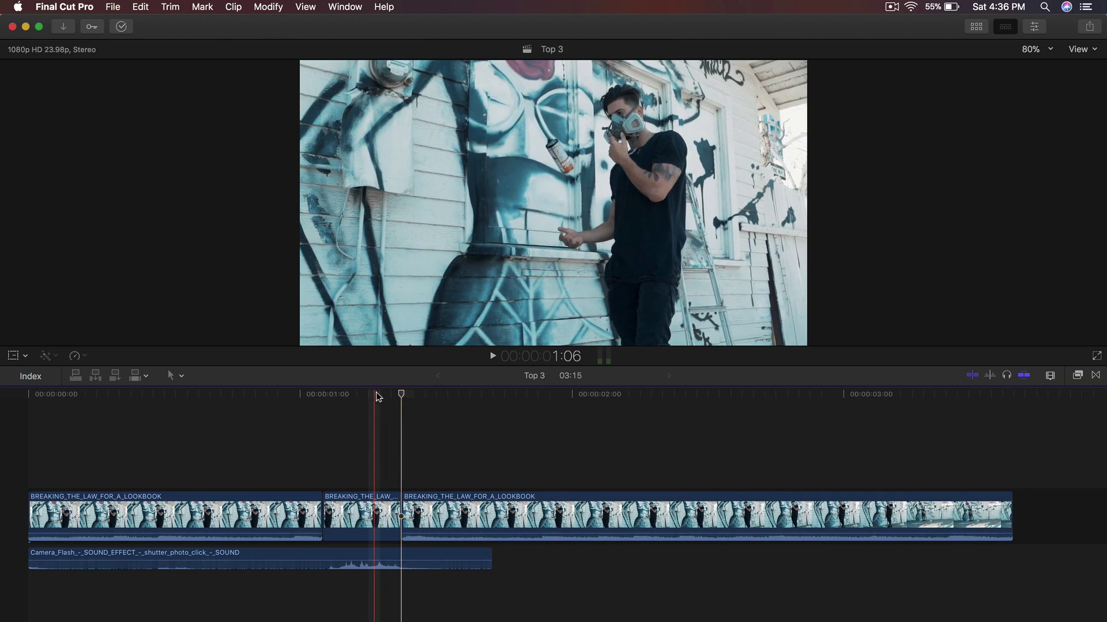
Step: Lower the audio of the footage clips around the freeze frame and play back the edit with the shutter sound
click(412, 519)
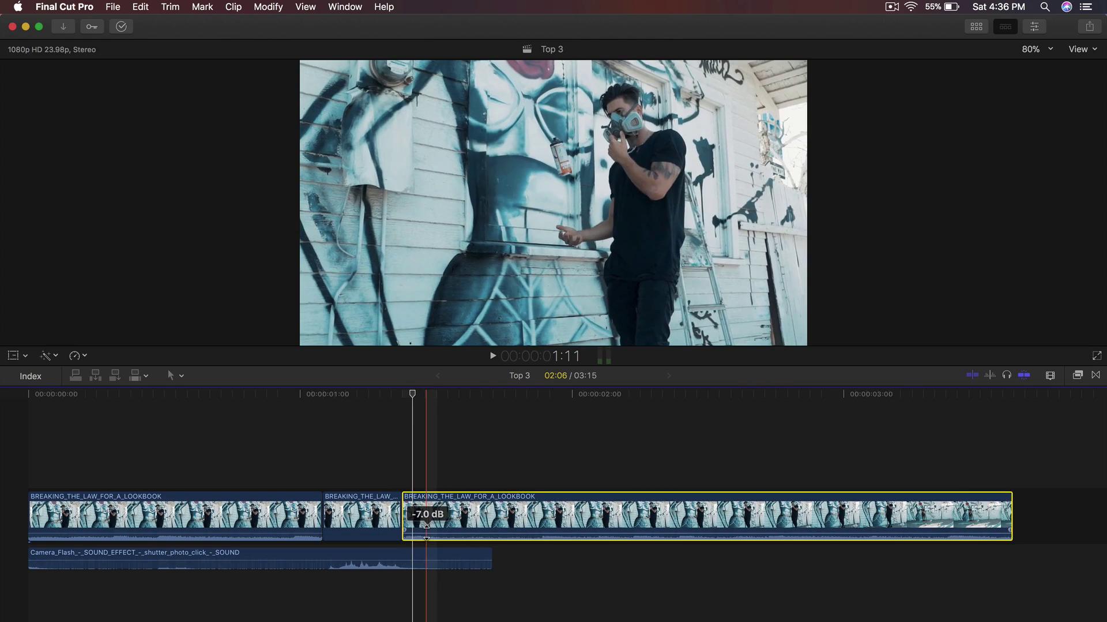
right_click(427, 528)
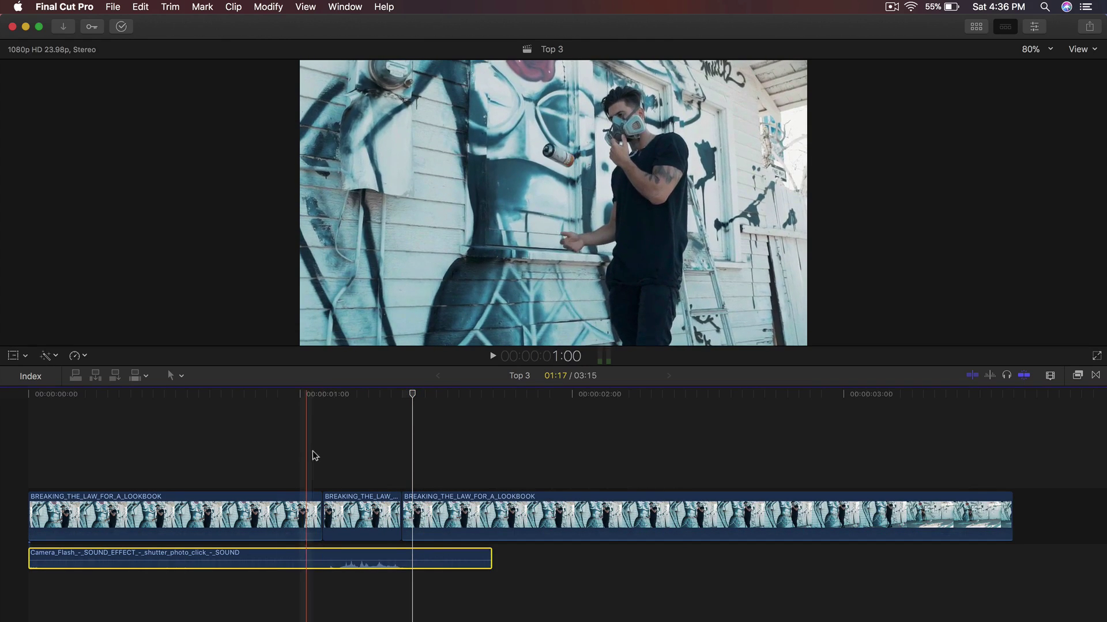
key(space)
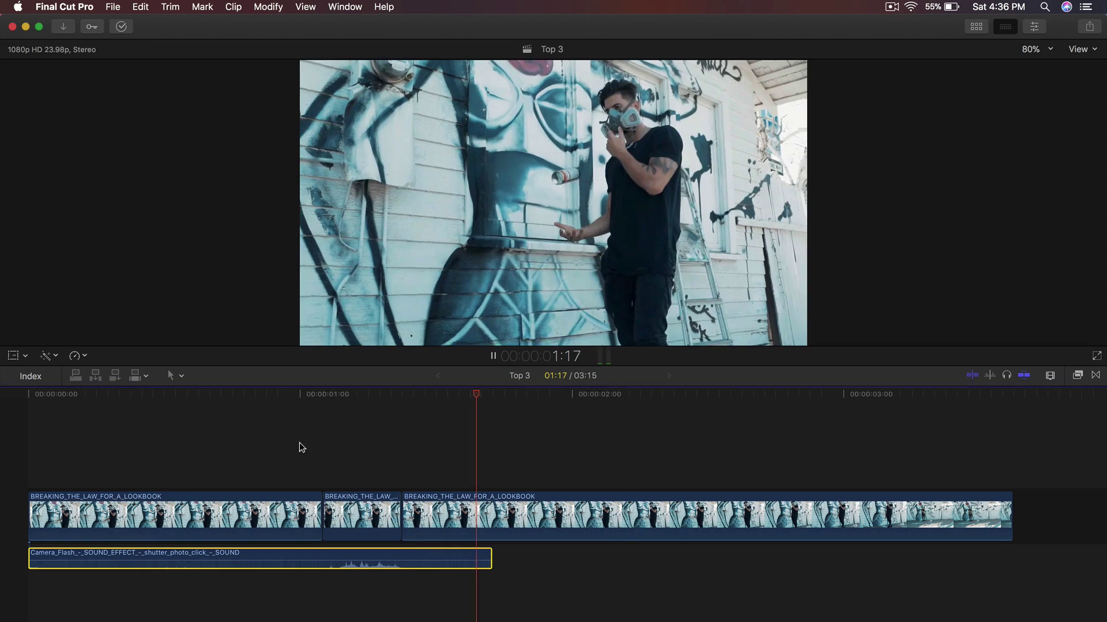
key(space)
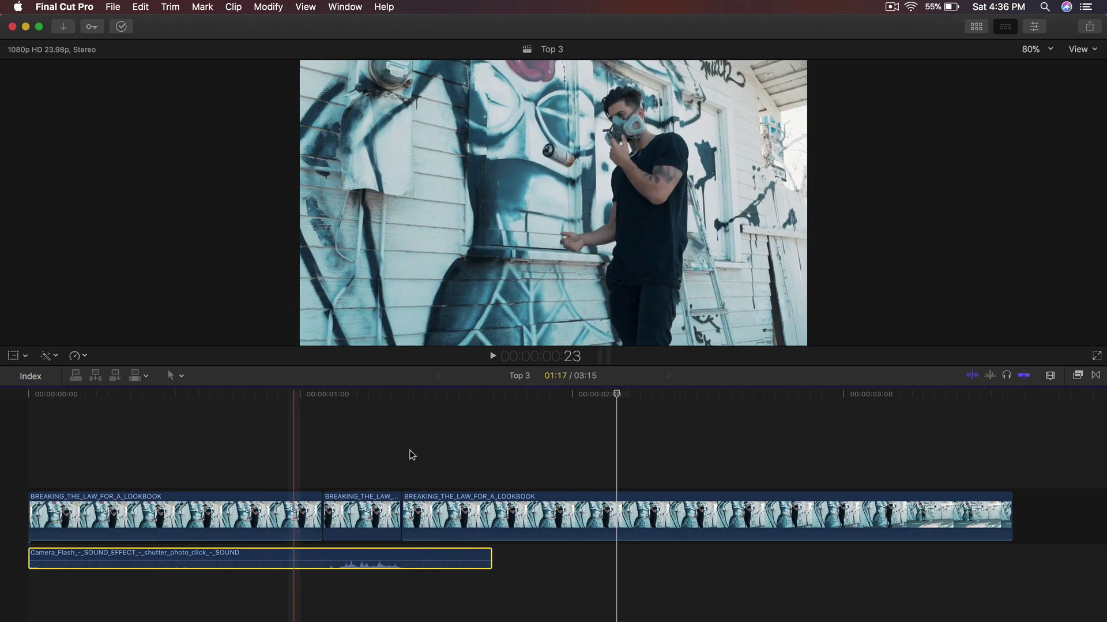
Step: Duplicate the shortened freeze frame as a connected clip directly above the original, aligned with its start
drag(420, 398, 311, 397)
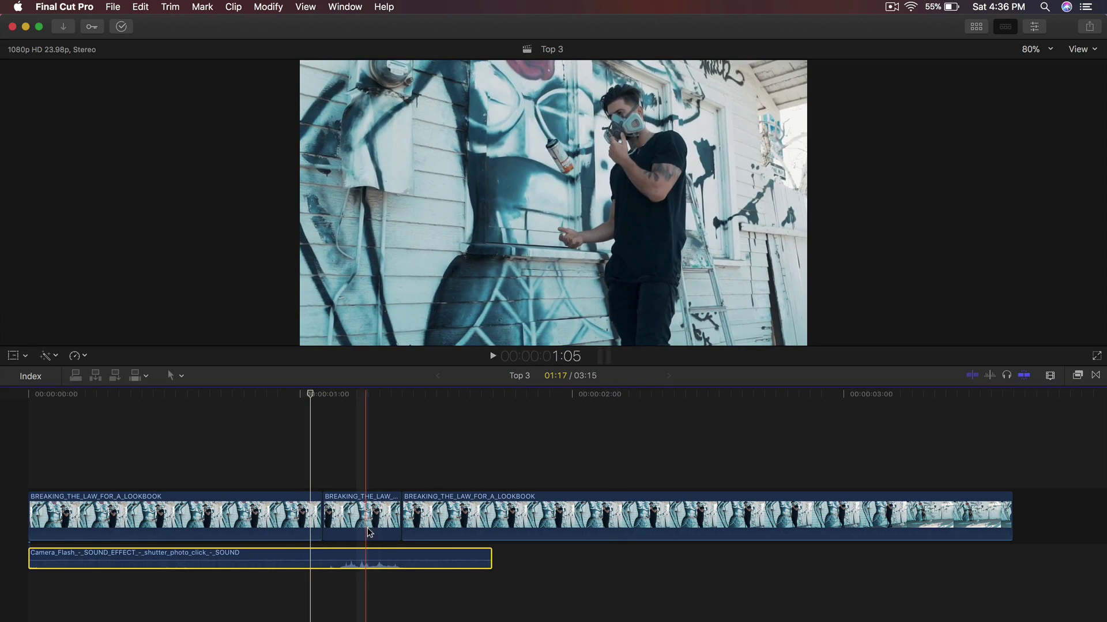
click(348, 509)
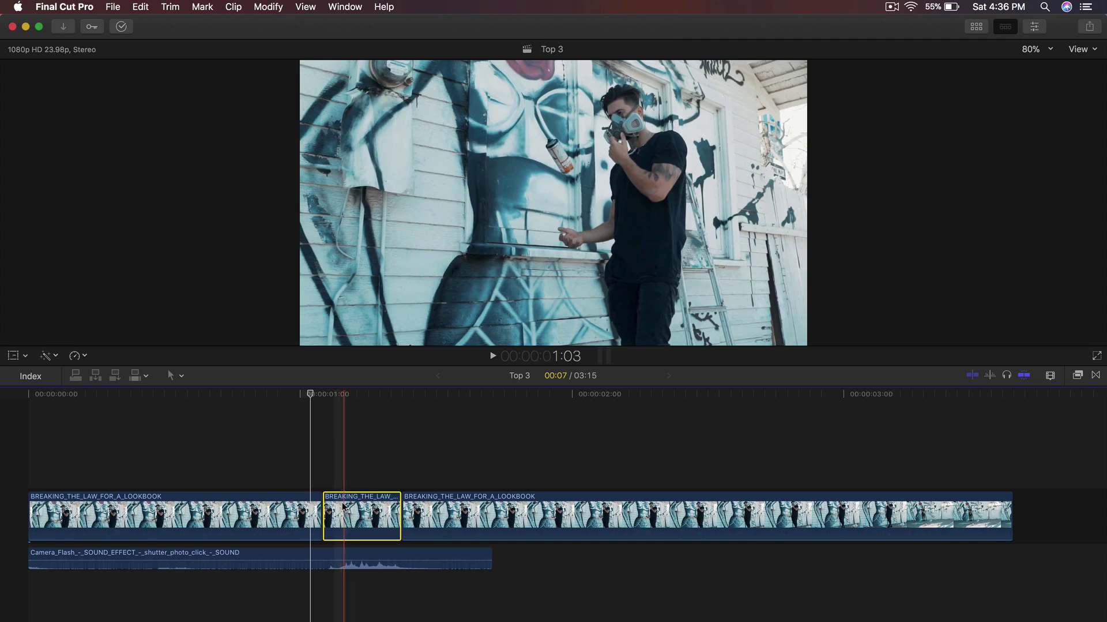
click(357, 395)
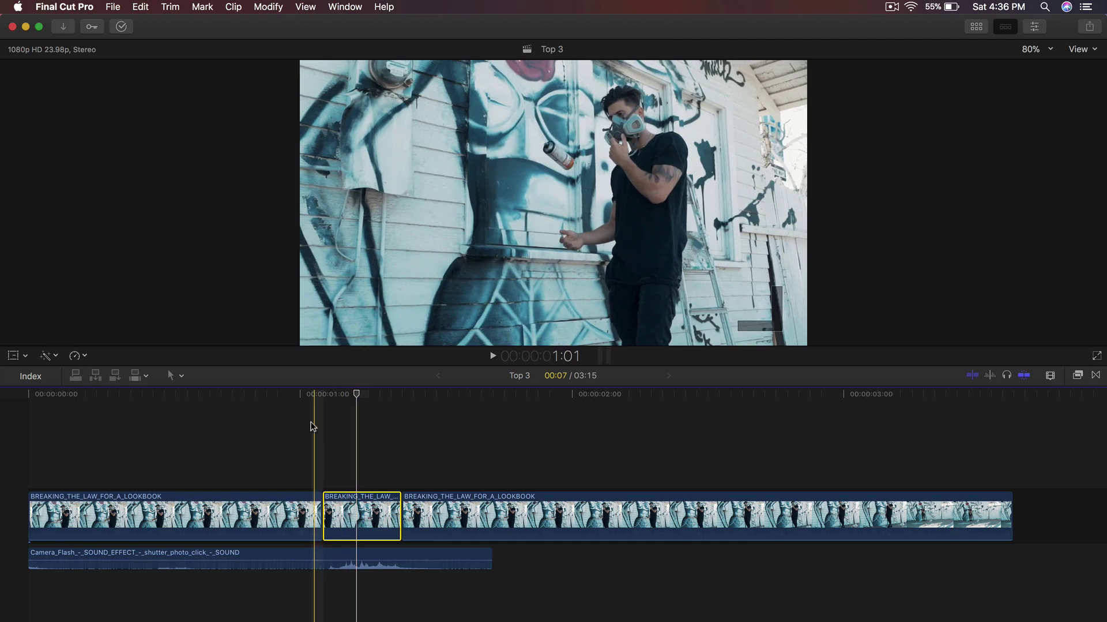
key(super+v)
drag(435, 511, 358, 456)
click(337, 394)
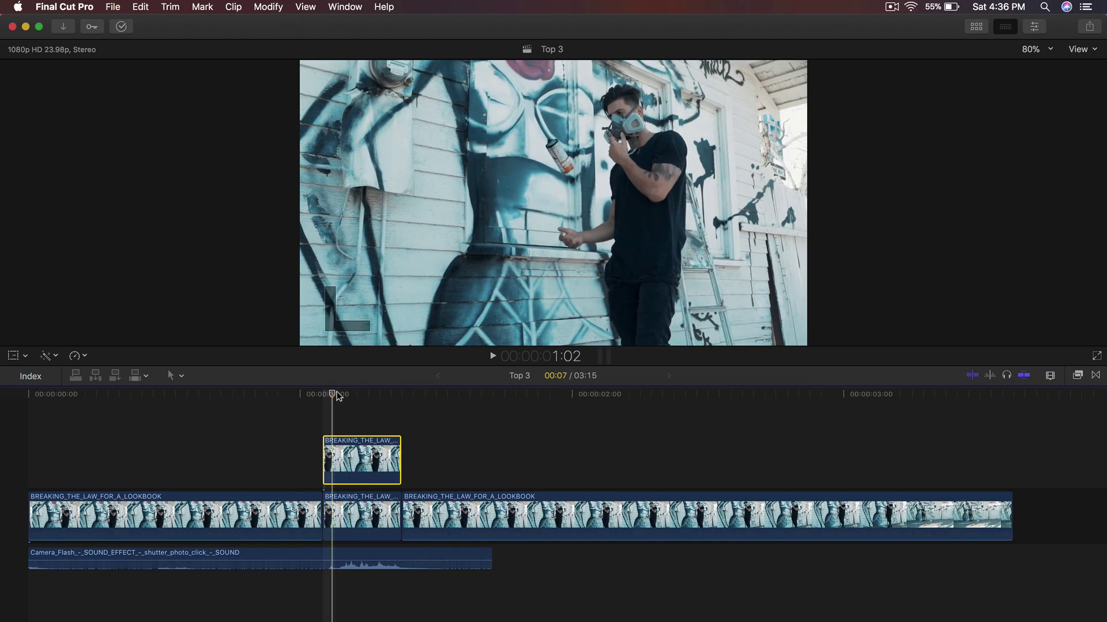
Step: Show the project media and place the apple-iphone7-silver-portrait image above the duplicated freeze frame, starting at the same point
click(967, 28)
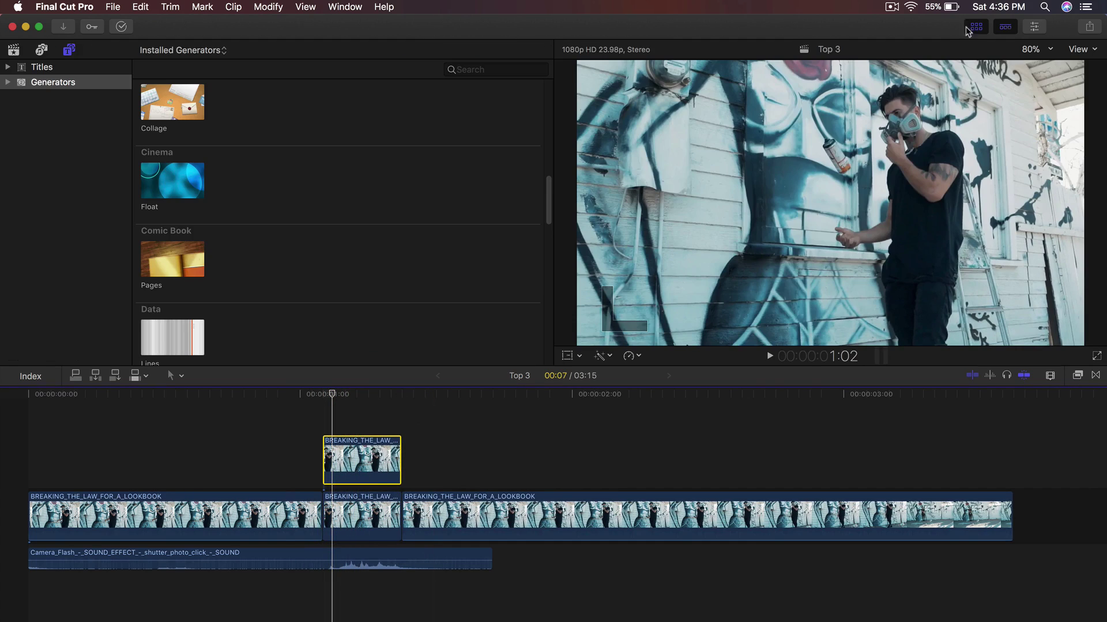
click(13, 49)
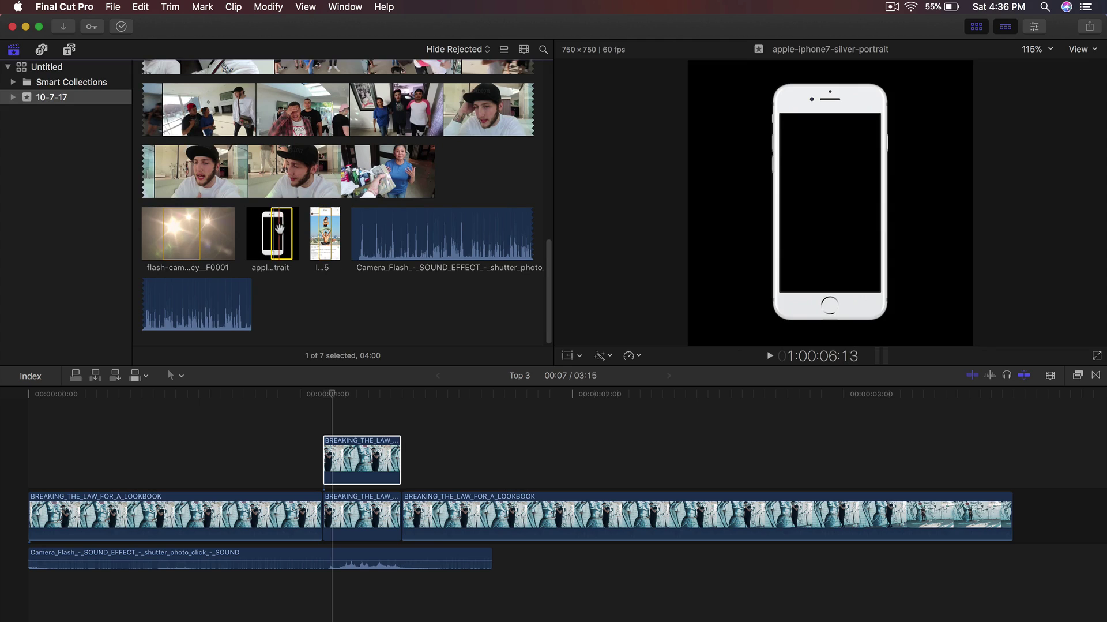
drag(280, 229, 325, 416)
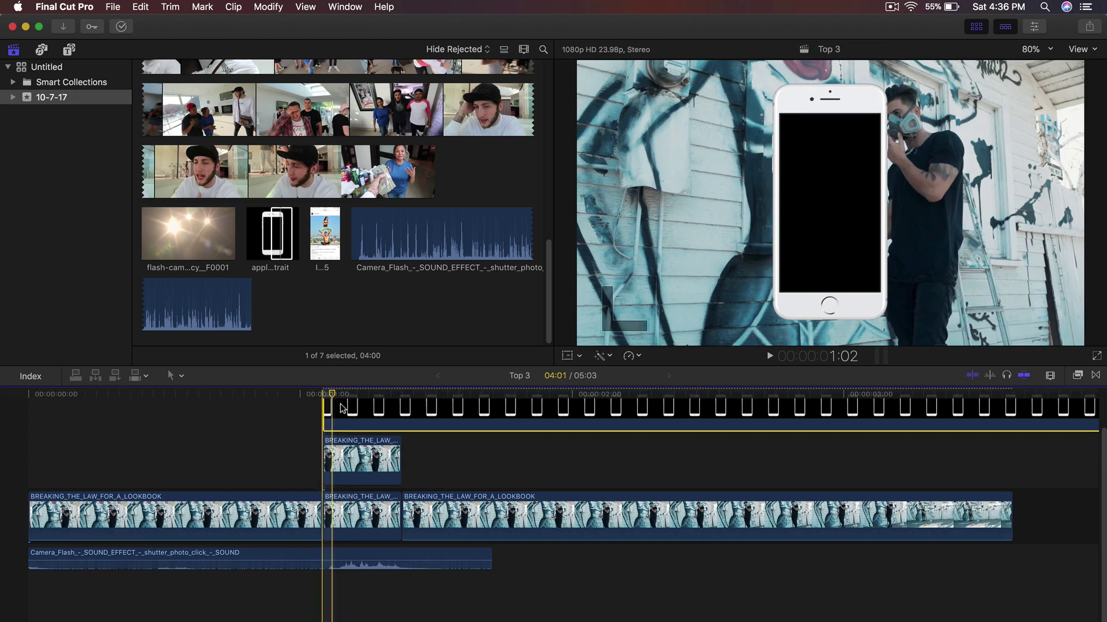
Step: Cut the iPhone image at the end of the freeze frame and delete the excess so both have the same length
key(super+b)
click(445, 456)
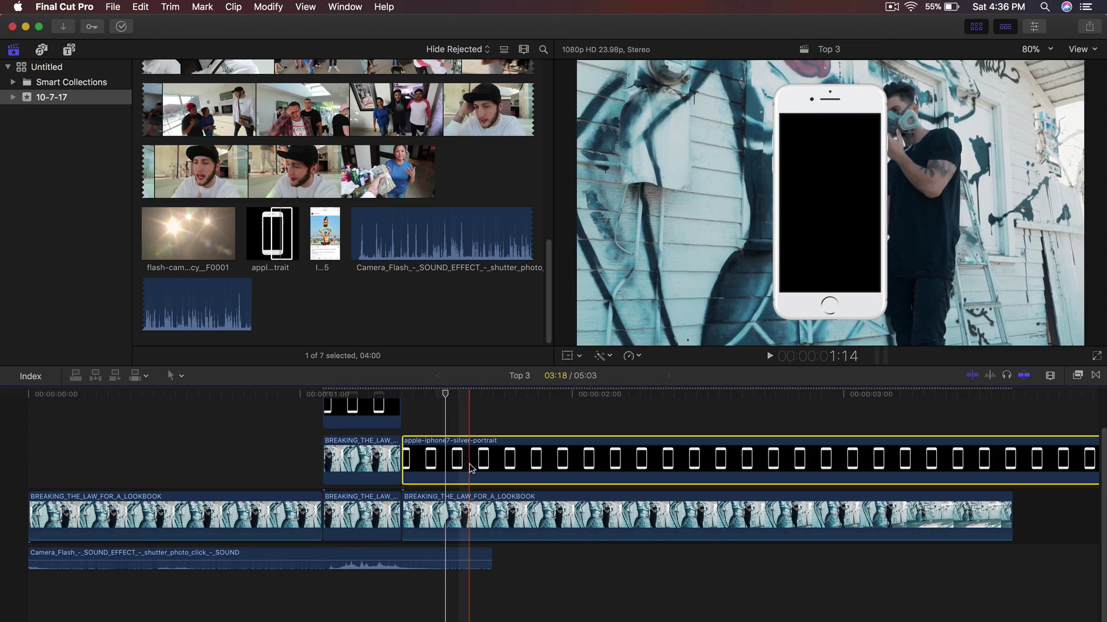
key(Delete)
click(364, 425)
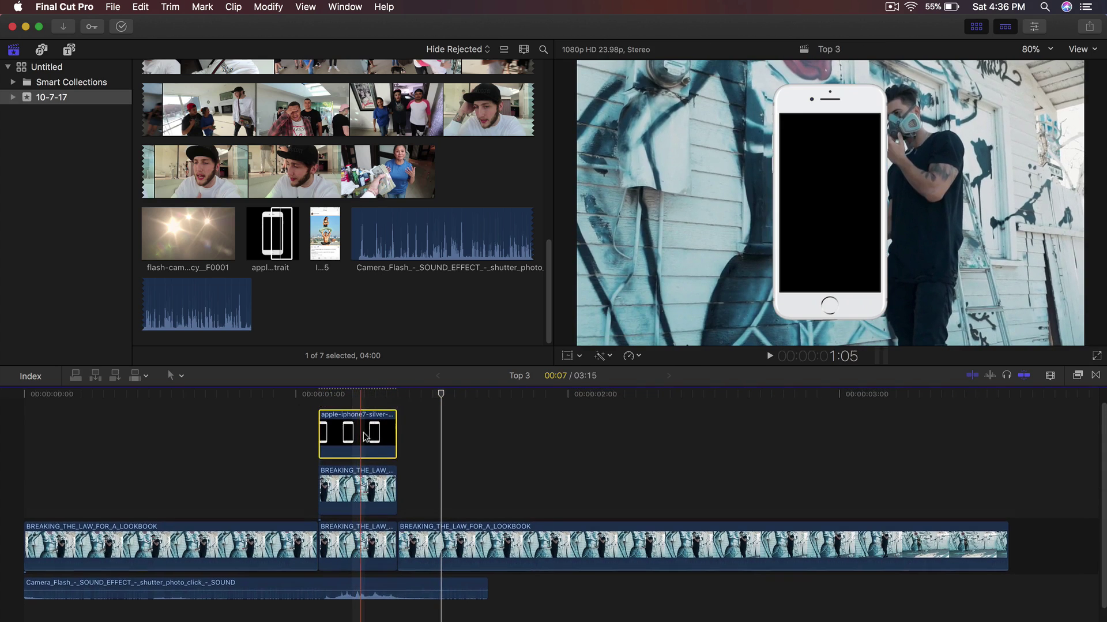
scroll(364, 437, up, 1)
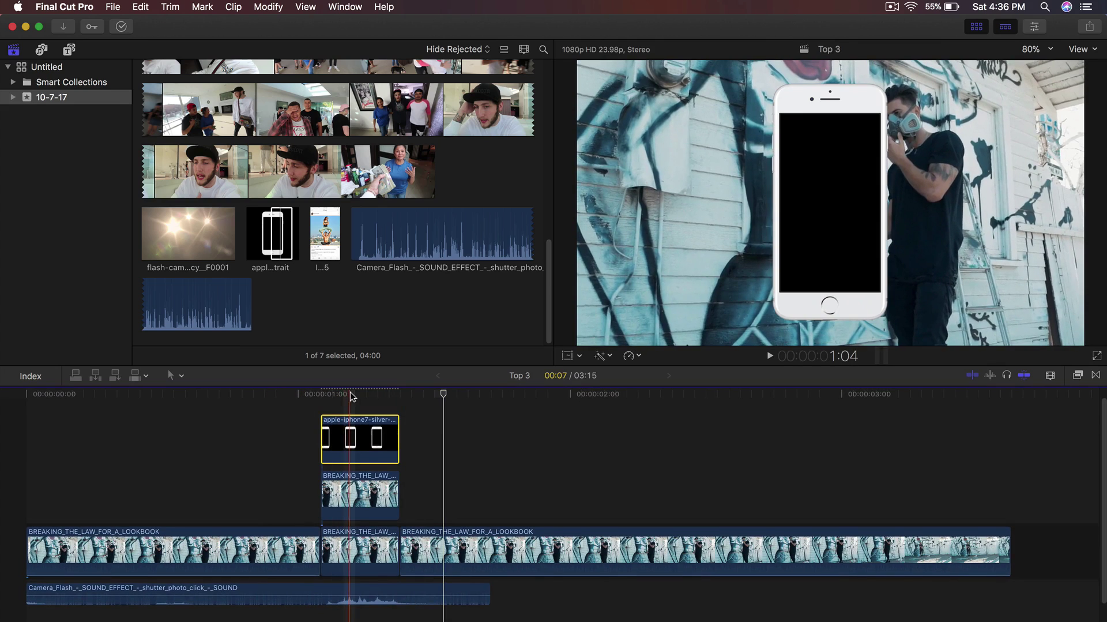
Step: Add the Instagram screenshot IMG_5755 above the iPhone image, aligned with the start of the freeze frame
click(350, 395)
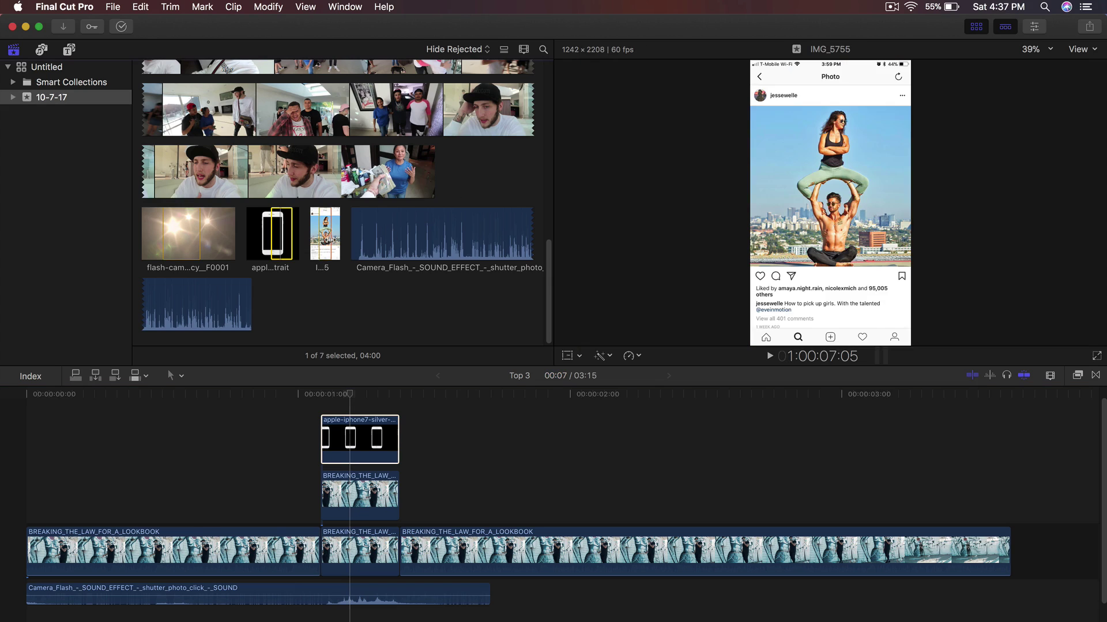
click(329, 234)
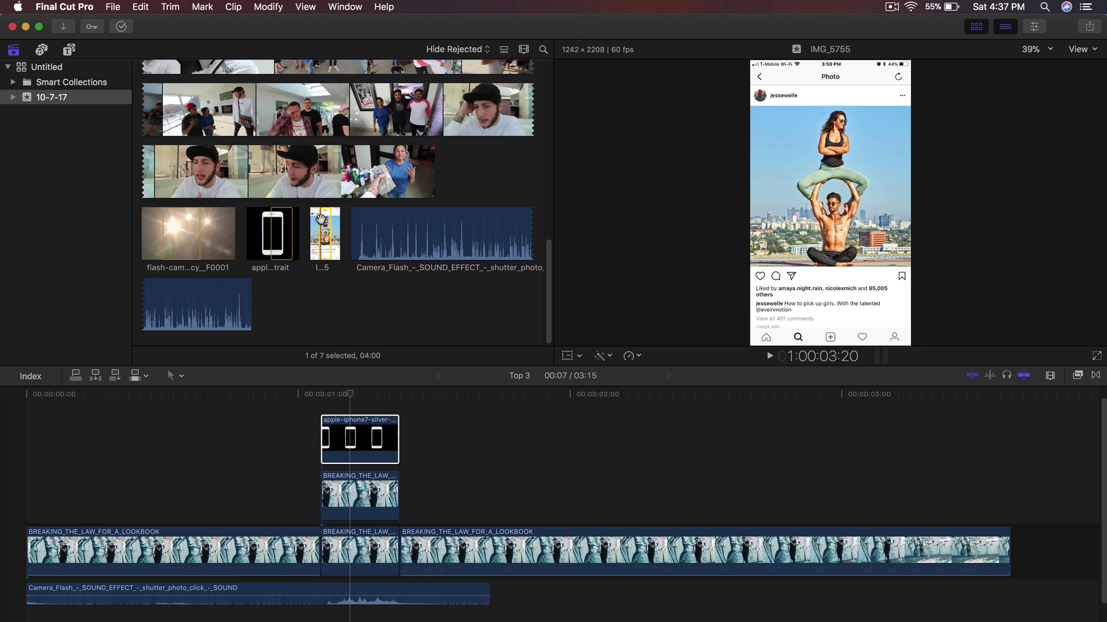
drag(323, 215, 324, 398)
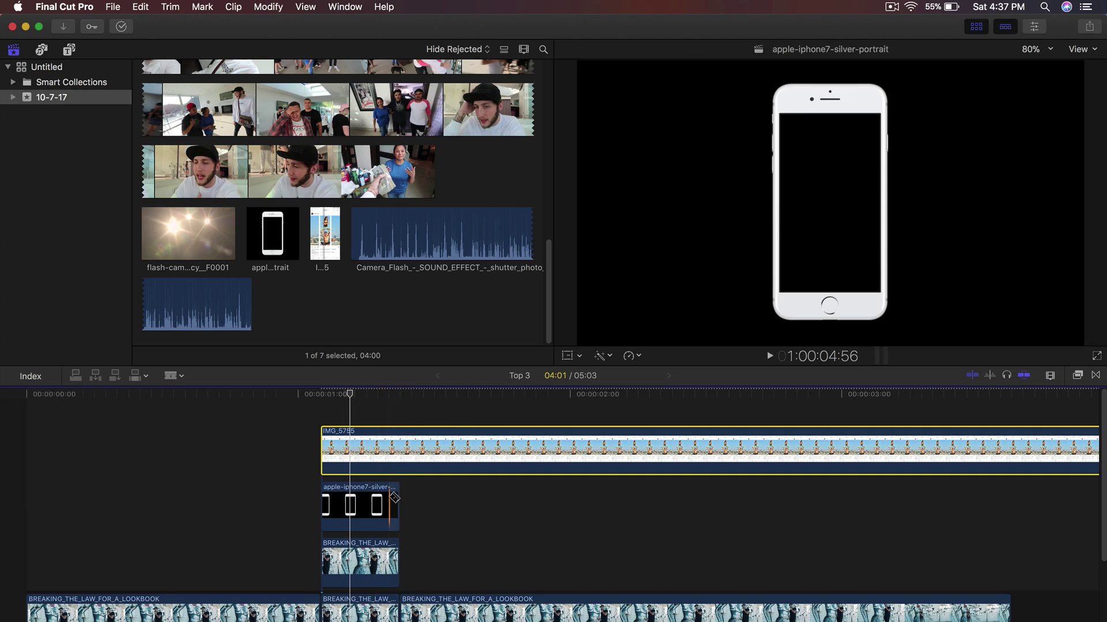
Step: Move the IMG_5755 screenshot beneath the iPhone image in the layer stack and select the iPhone image
key(v)
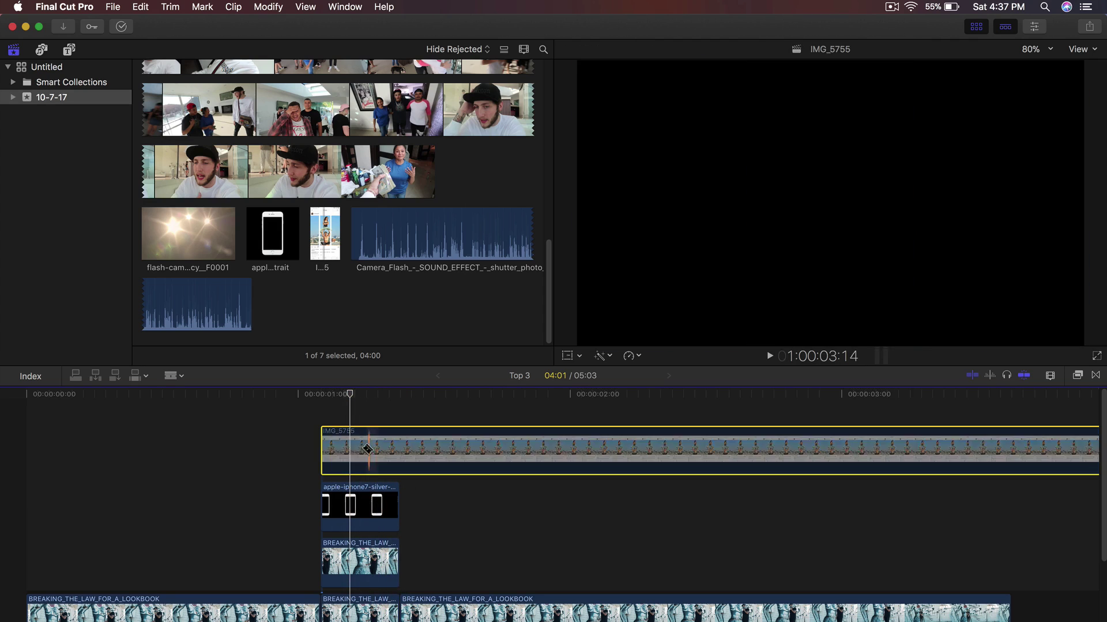
drag(352, 448, 359, 527)
click(359, 453)
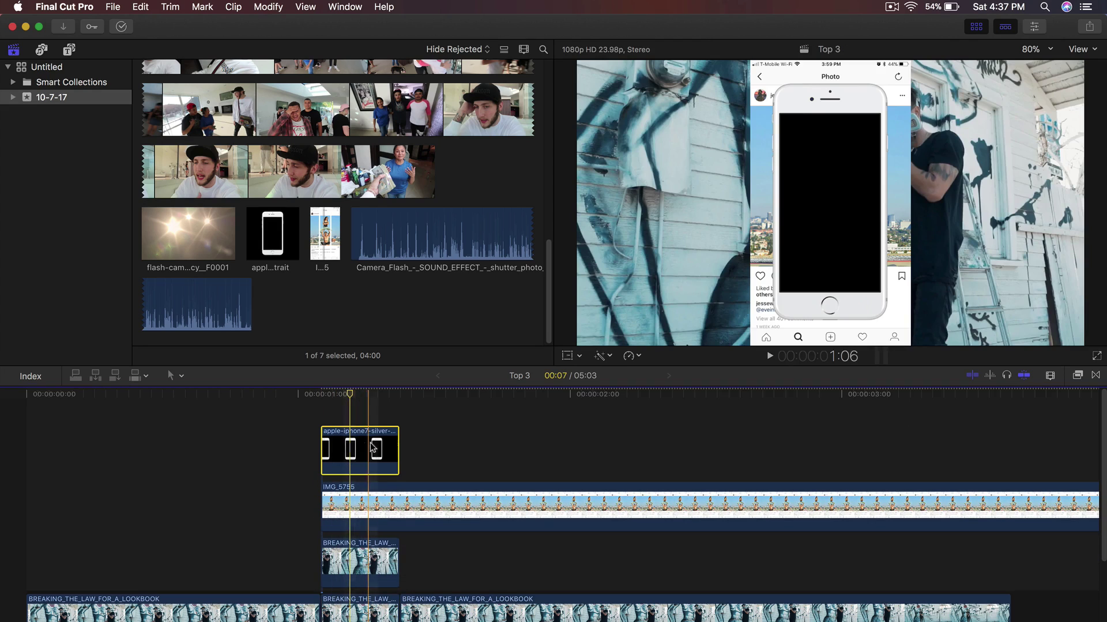
Step: Cut the IMG_5755 screenshot at the end of the freeze frame and delete the excess
click(355, 547)
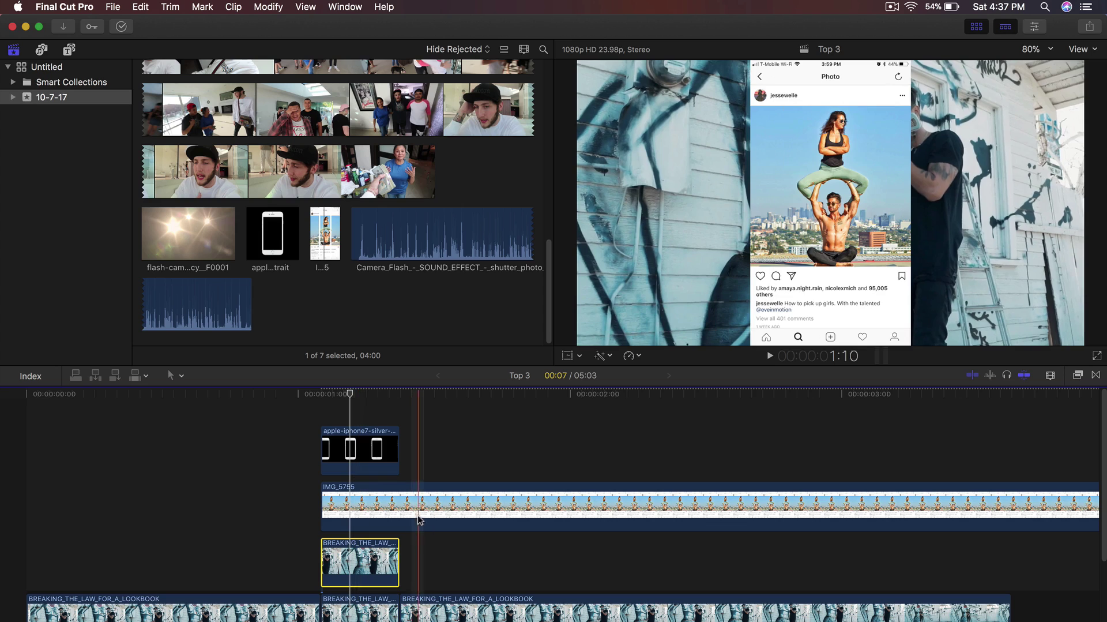
key(b)
click(403, 502)
key(a)
click(450, 551)
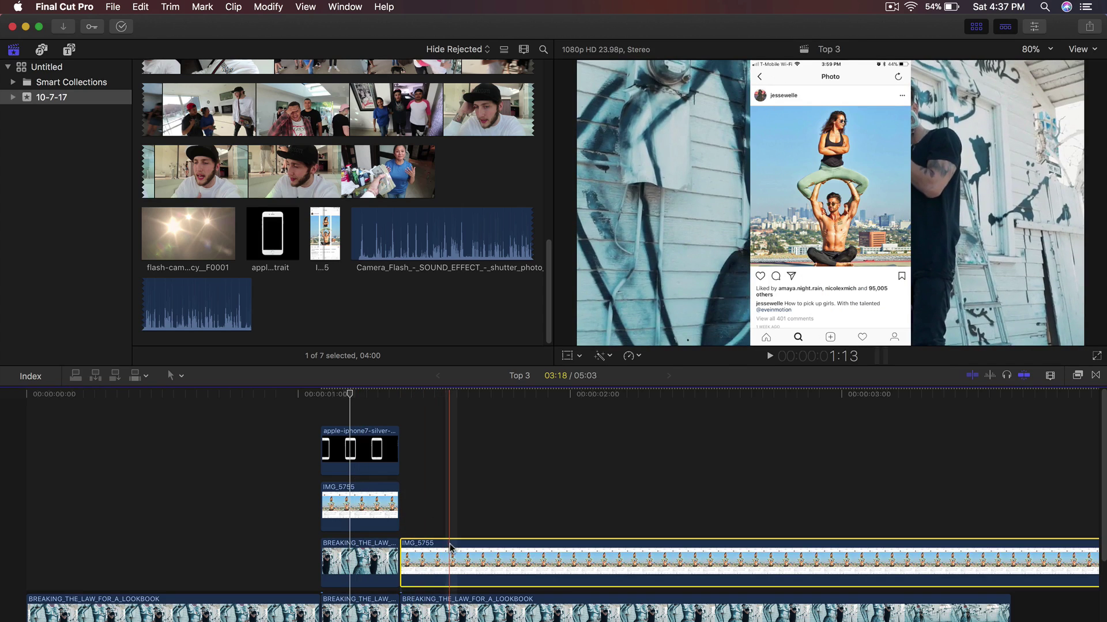
key(Delete)
Step: Play back the layered freeze-frame section from its start and return the playhead to its middle
click(335, 390)
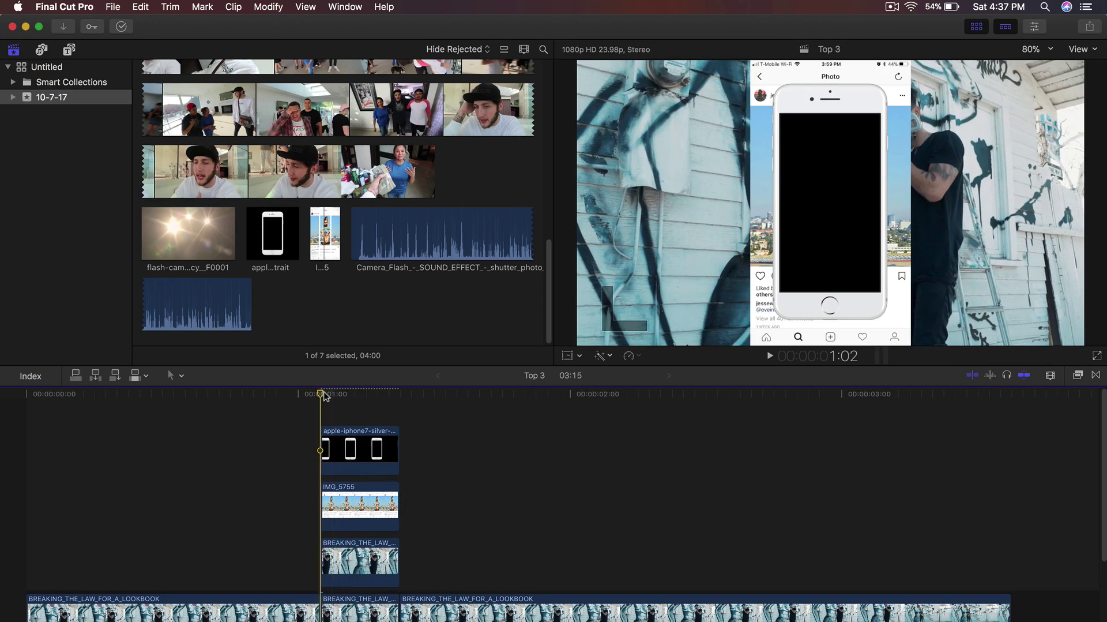
drag(327, 393, 321, 397)
key(space)
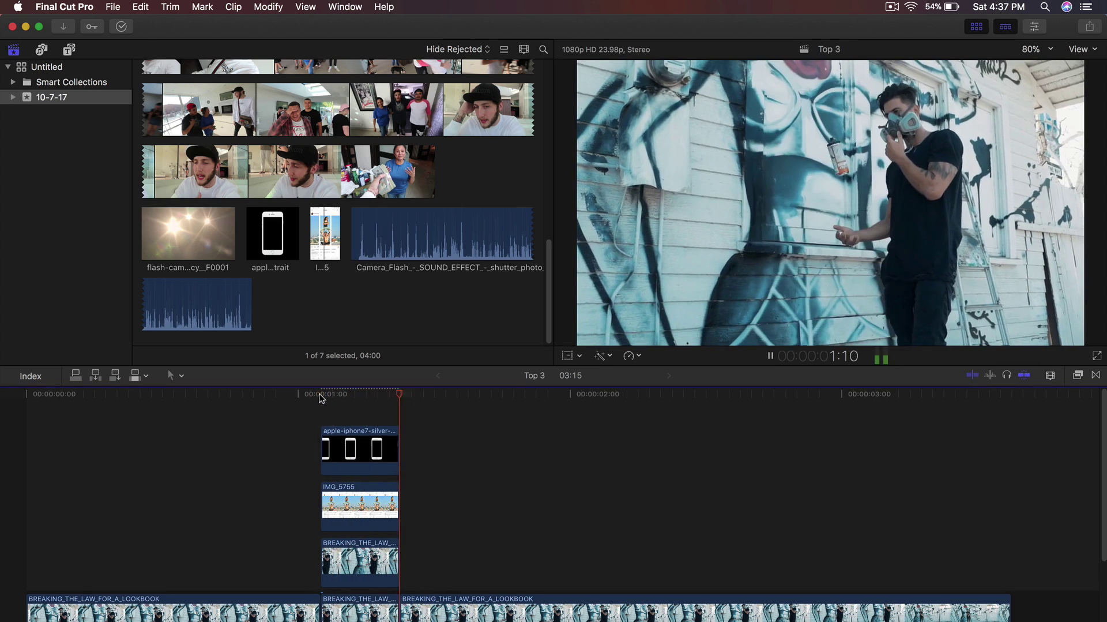
key(space)
click(362, 394)
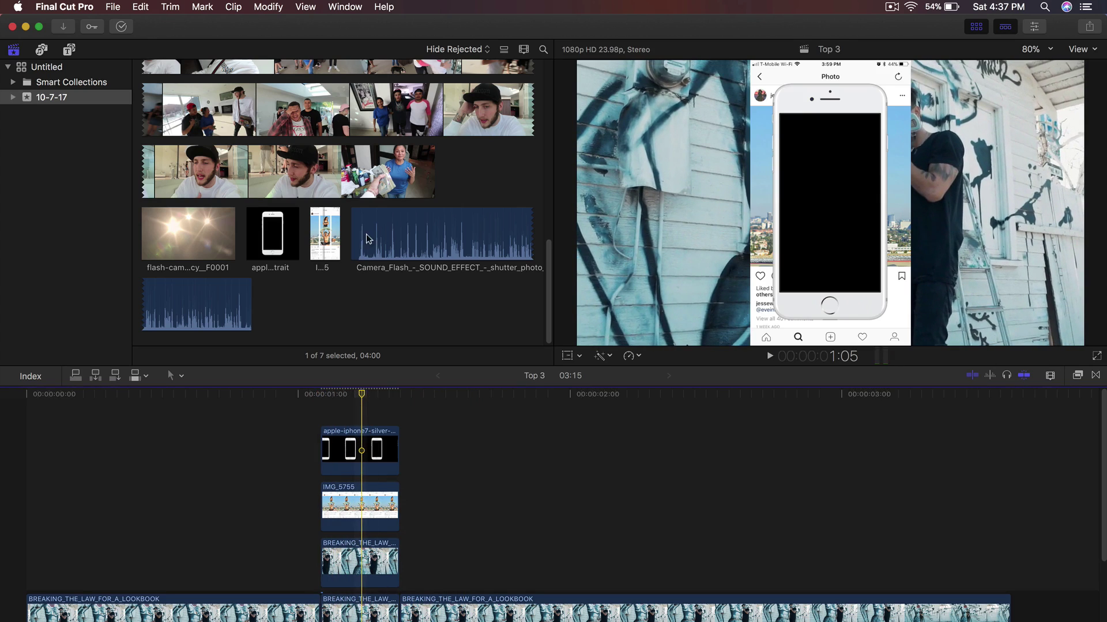
Step: Add the flash-camera-lens-flare clip above the iPhone image and trim it to start and end with the freeze frame
click(349, 293)
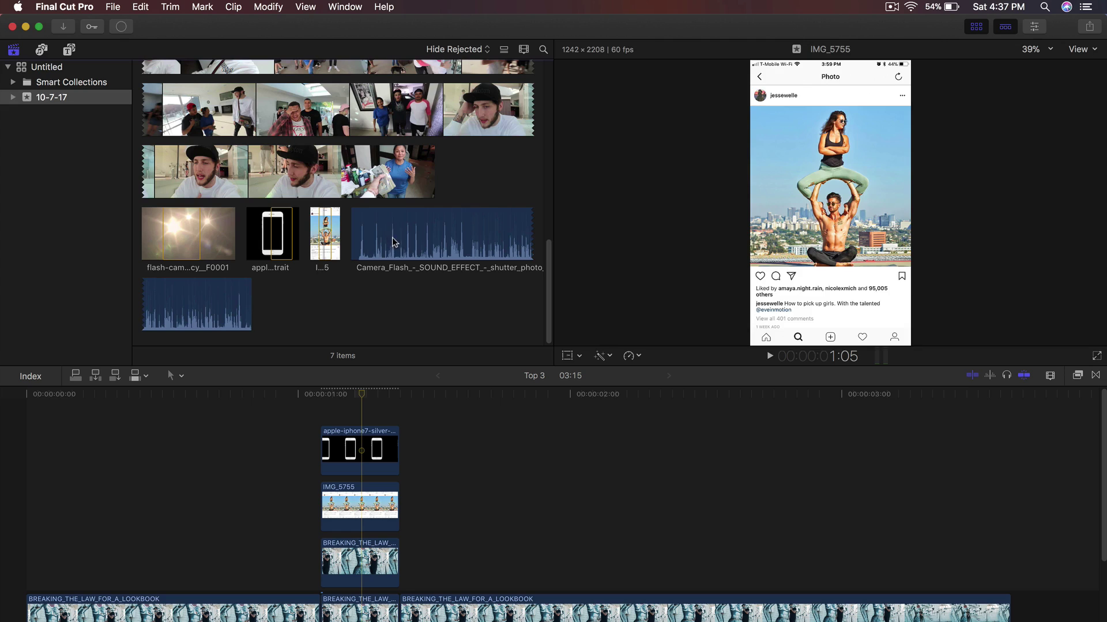
click(184, 231)
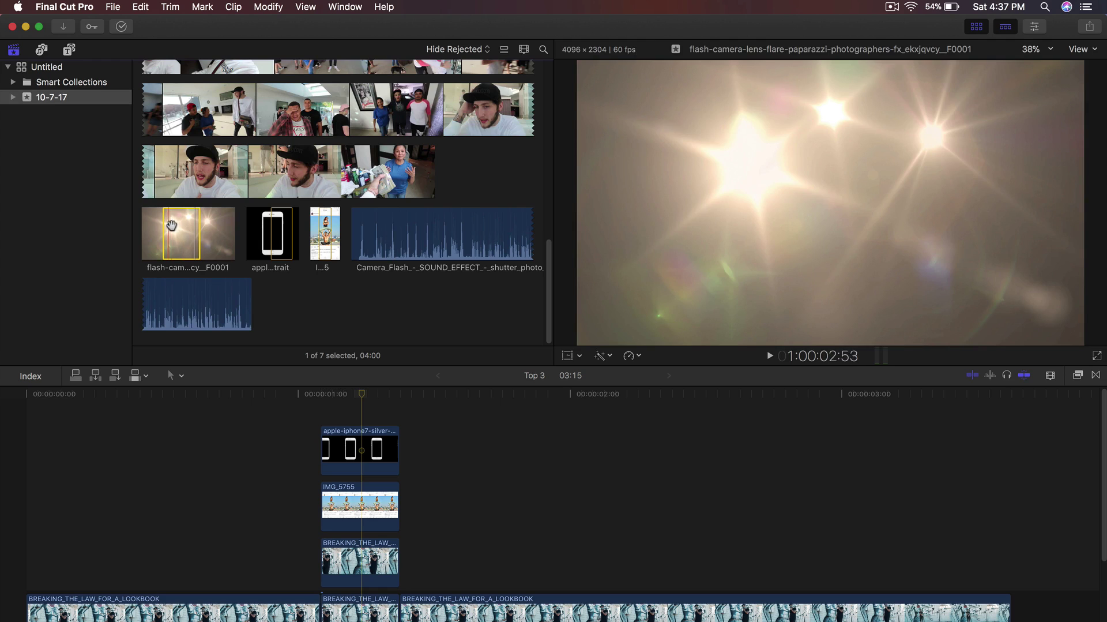
drag(173, 231, 297, 428)
scroll(306, 458, down, 3)
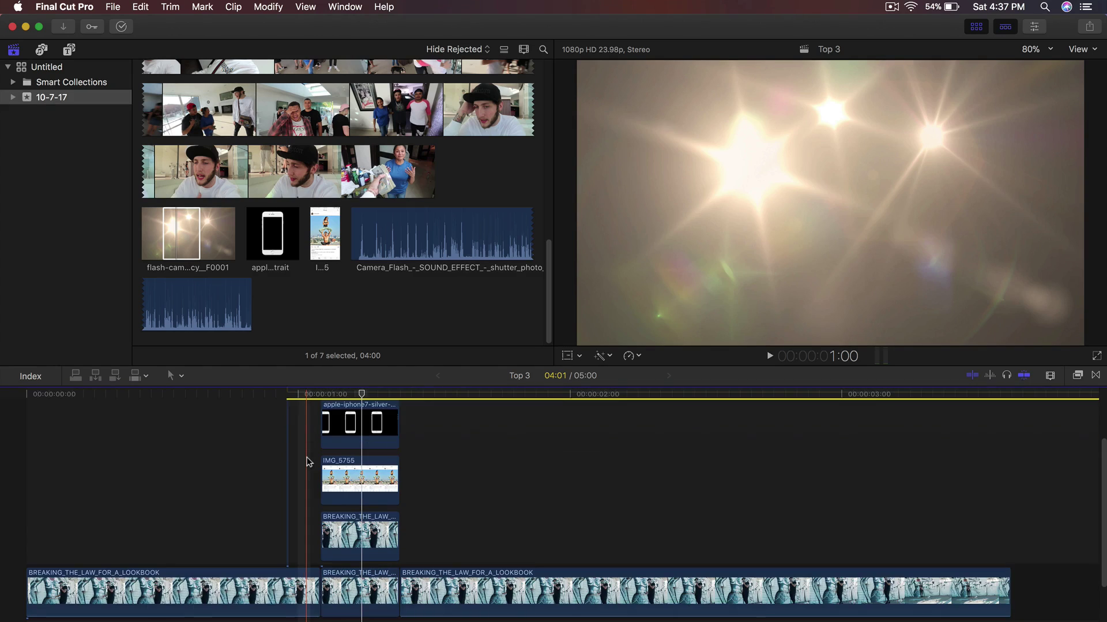
scroll(306, 460, up, 3)
scroll(302, 436, down, 5)
scroll(302, 436, up, 2)
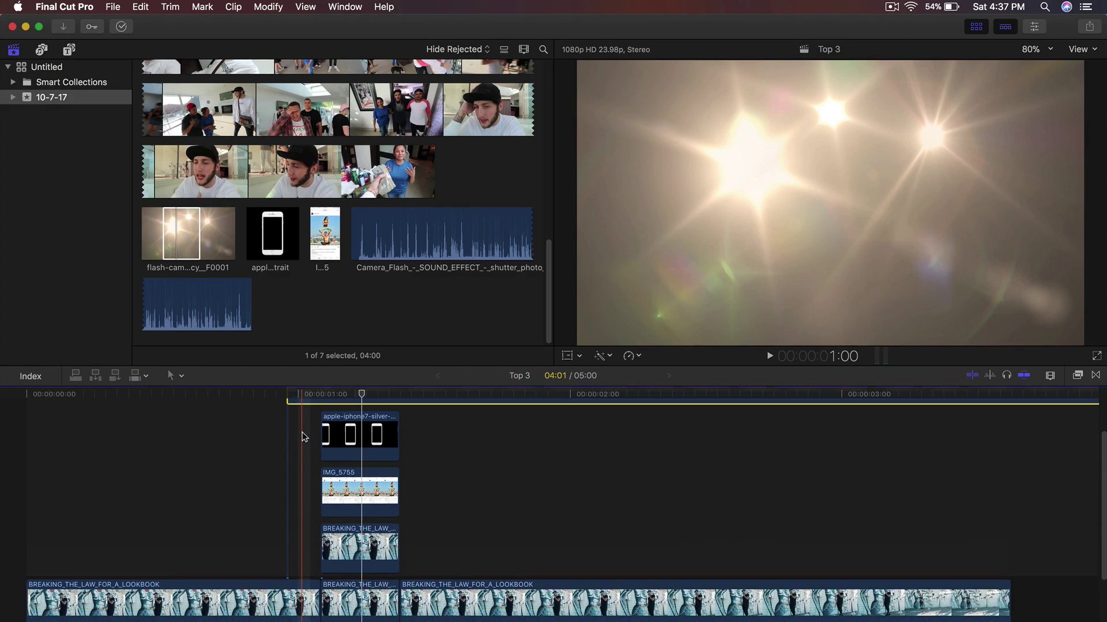
scroll(305, 438, up, 3)
drag(299, 447, 333, 444)
scroll(358, 493, down, 5)
scroll(355, 490, up, 5)
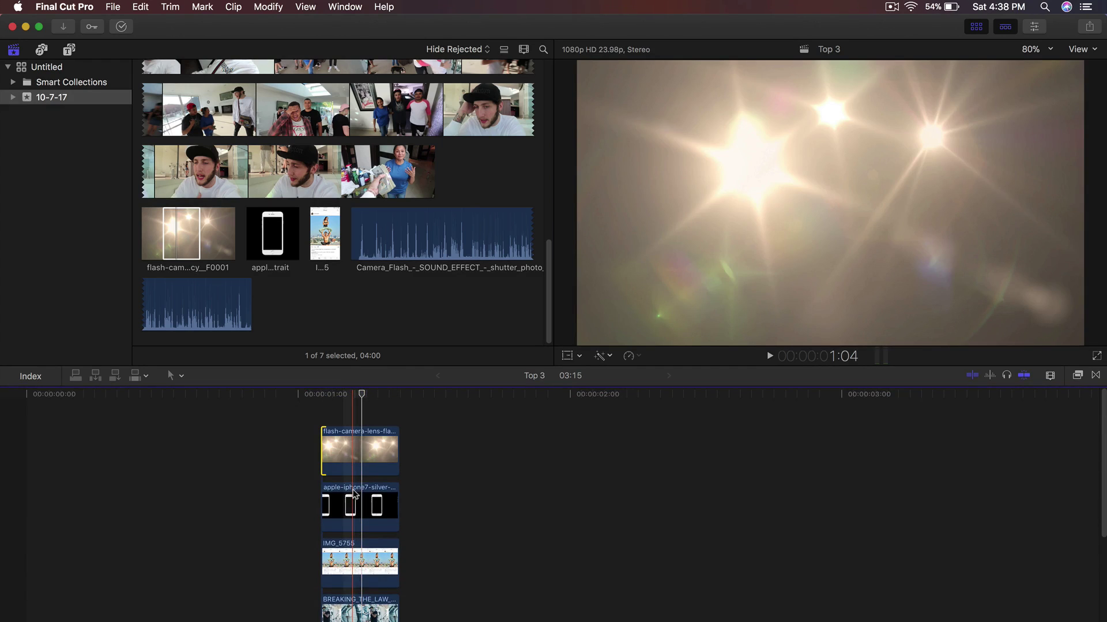
Step: Hide the media browser and disable the flash lens flare clip to reveal the layers beneath it
click(977, 27)
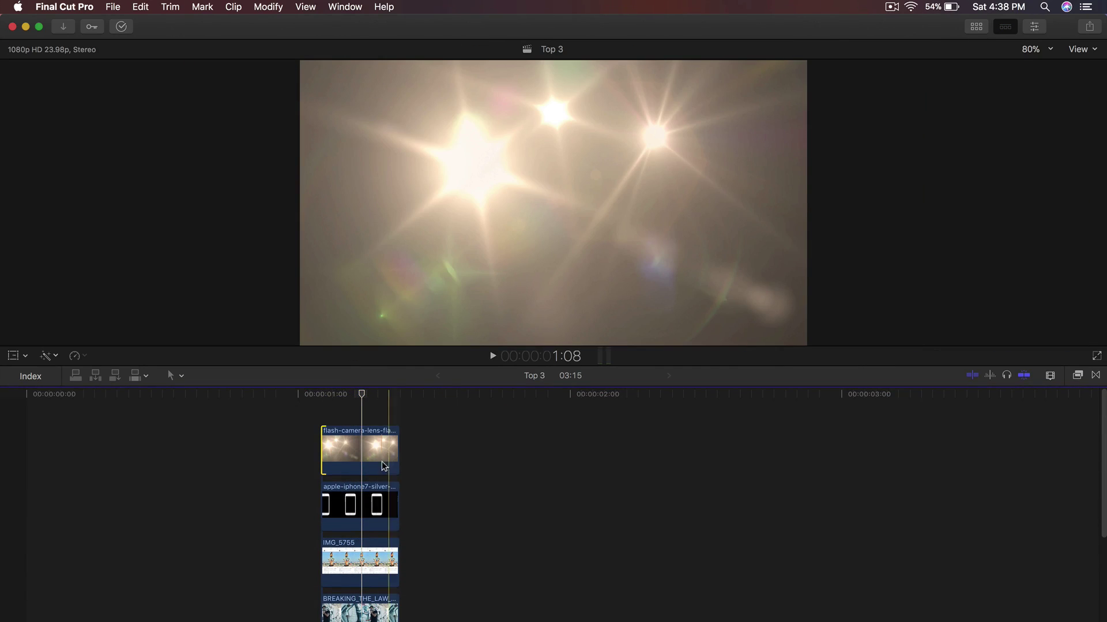
scroll(358, 461, down, 4)
scroll(360, 455, up, 4)
click(362, 444)
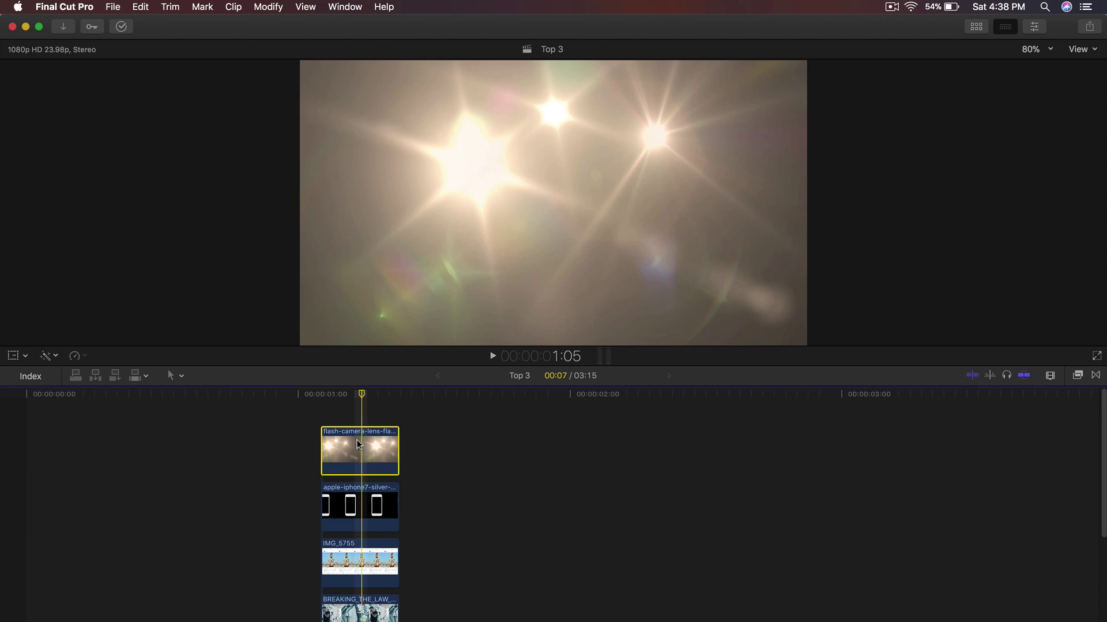
scroll(359, 433, down, 3)
scroll(361, 444, up, 3)
key(v)
scroll(367, 453, down, 3)
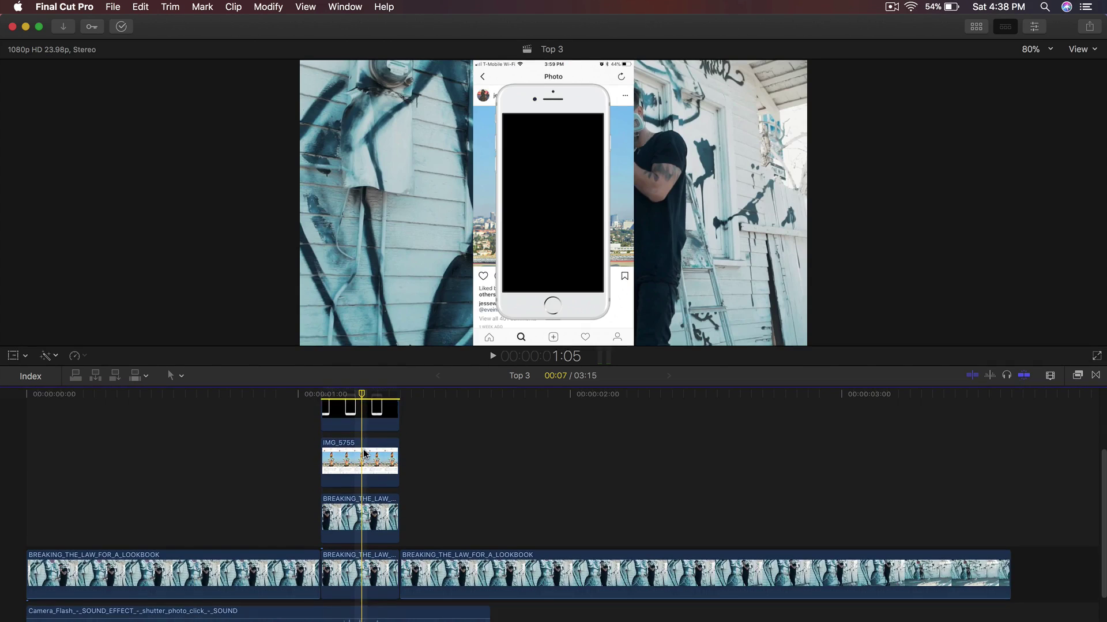
scroll(369, 461, up, 2)
Step: Search all effects for "mask" and apply Draw Mask to the iPhone image
click(371, 469)
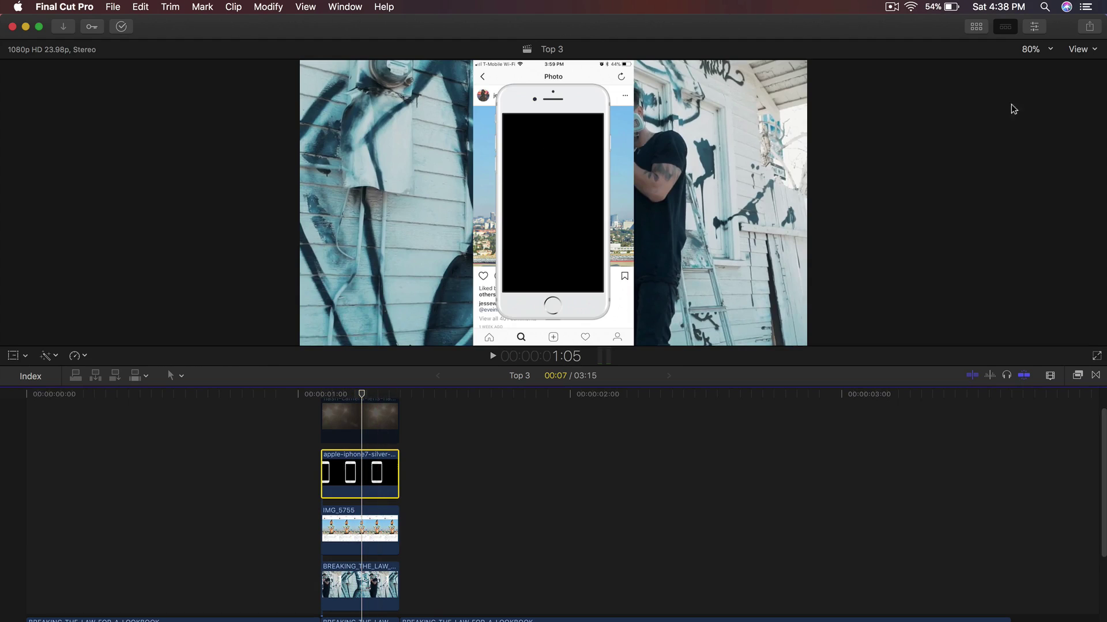
click(1078, 376)
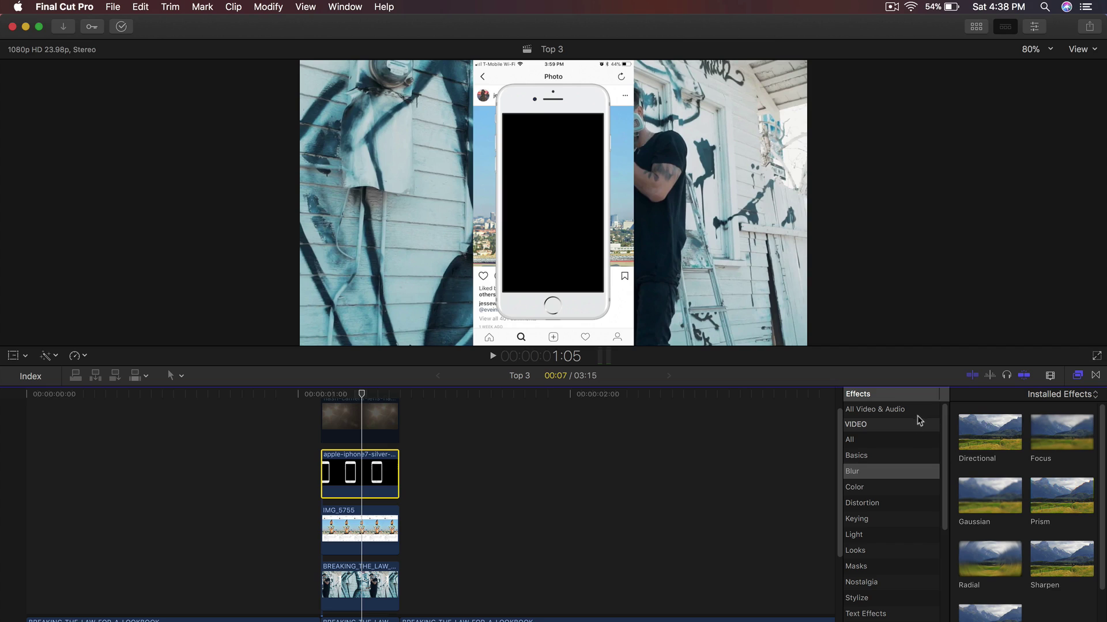
click(884, 409)
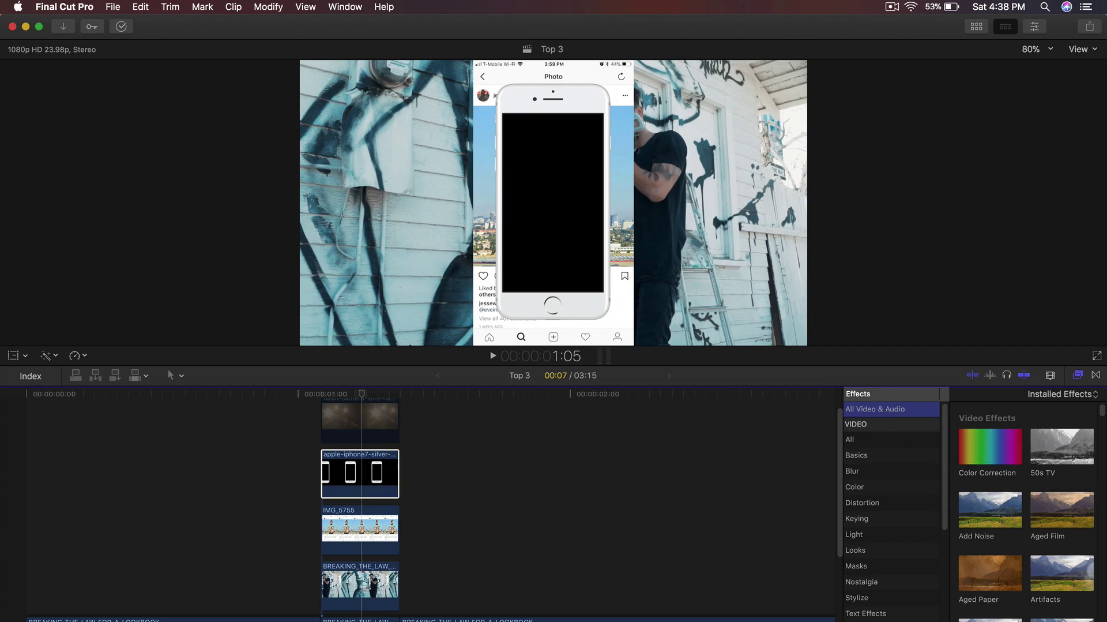
text(mask)
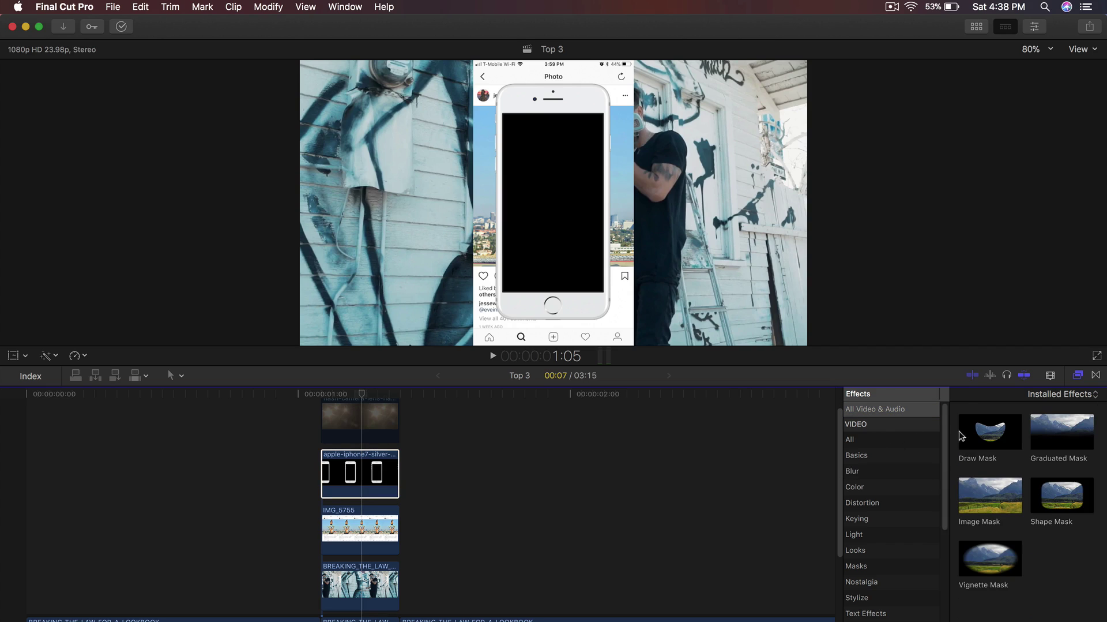
mouse_move(962, 436)
mouse_down()
mouse_move(975, 437)
mouse_move(363, 467)
mouse_move(395, 474)
mouse_up()
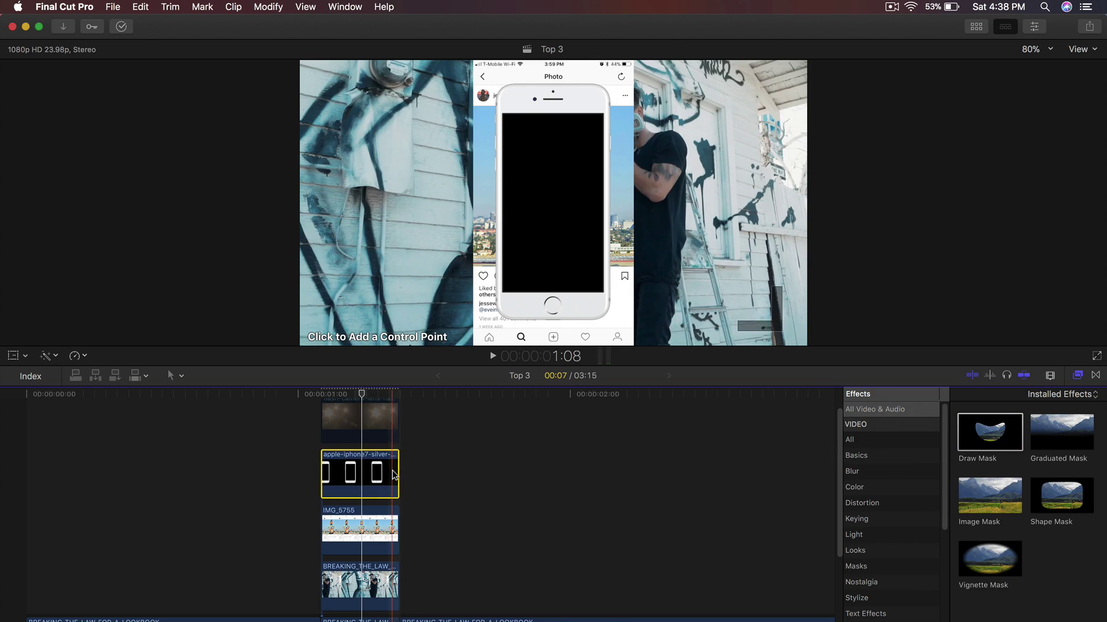
click(1076, 375)
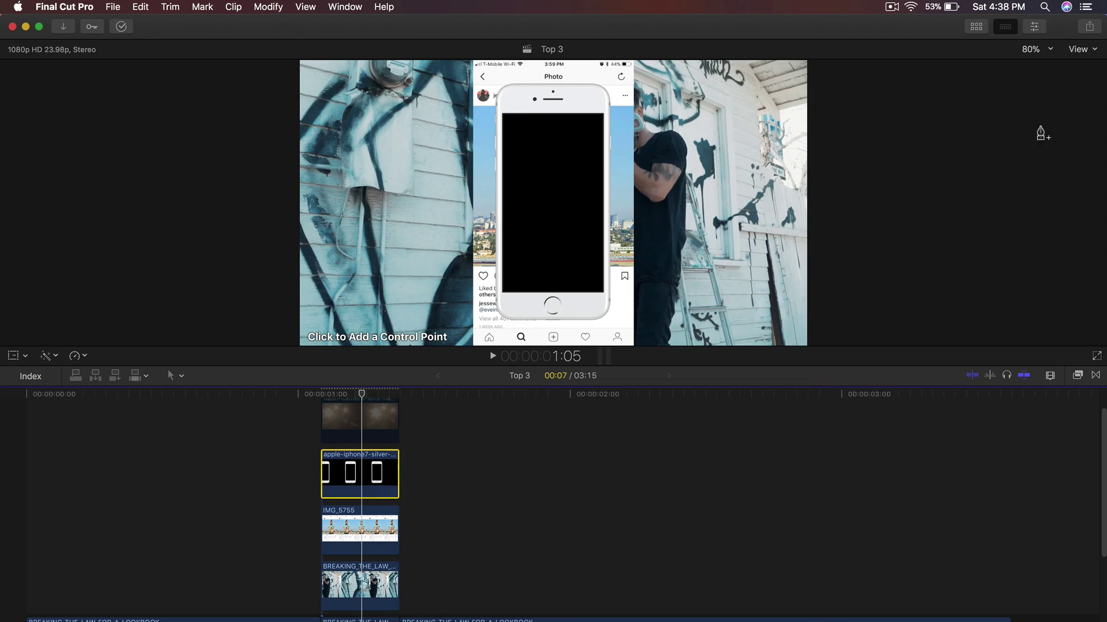
Step: Show the Draw Mask settings and draw a closed four-point mask around the iPhone's black screen in an enlarged view
click(1038, 27)
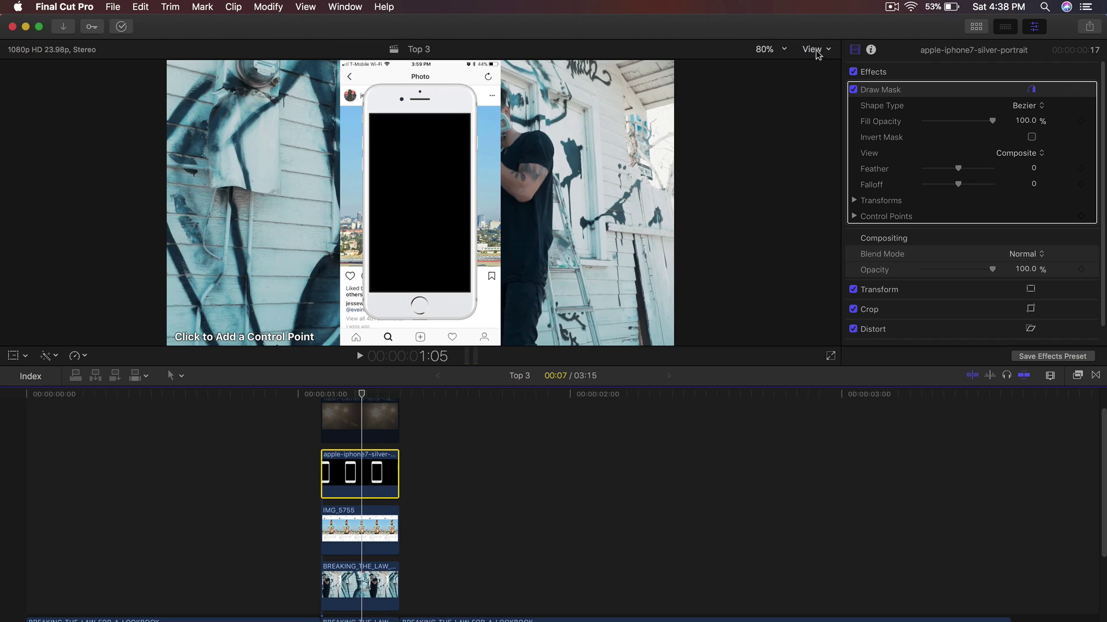
click(770, 51)
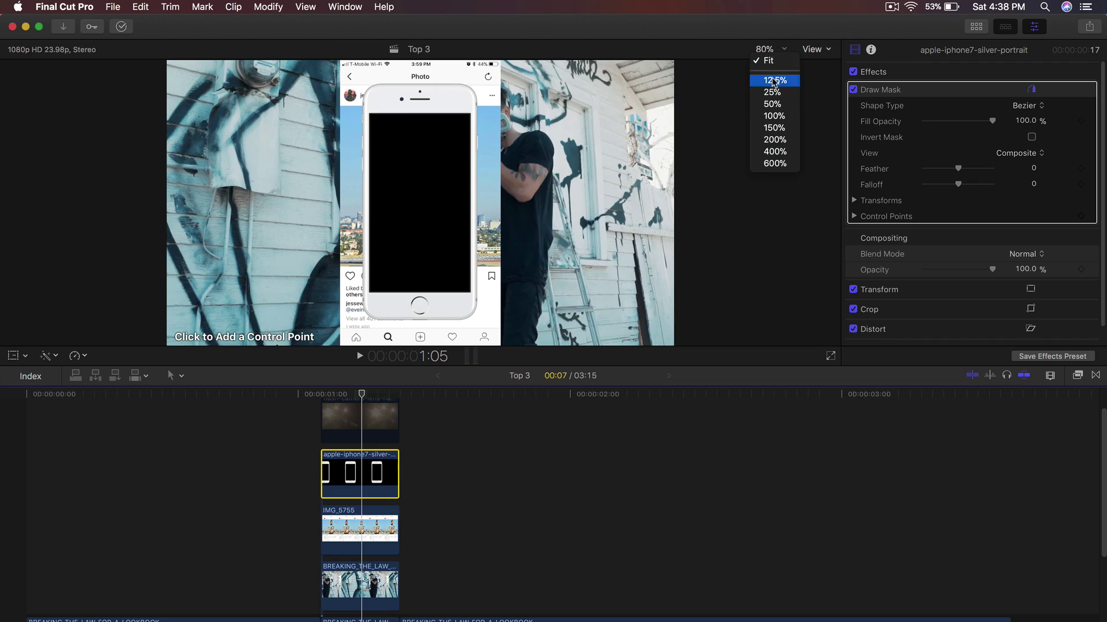
click(772, 128)
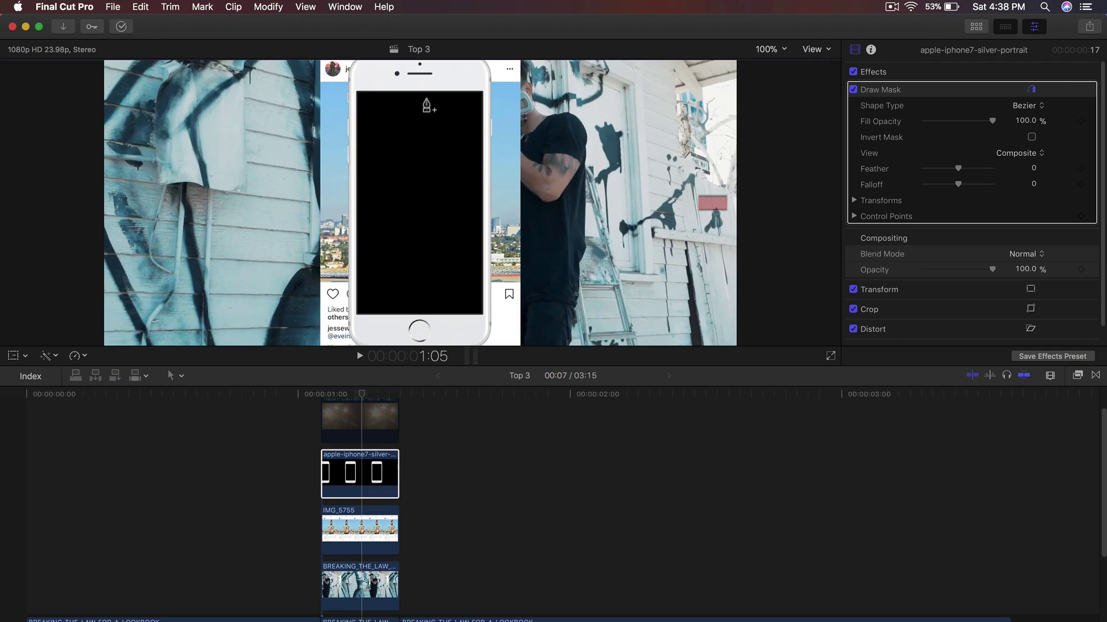
click(357, 92)
click(484, 91)
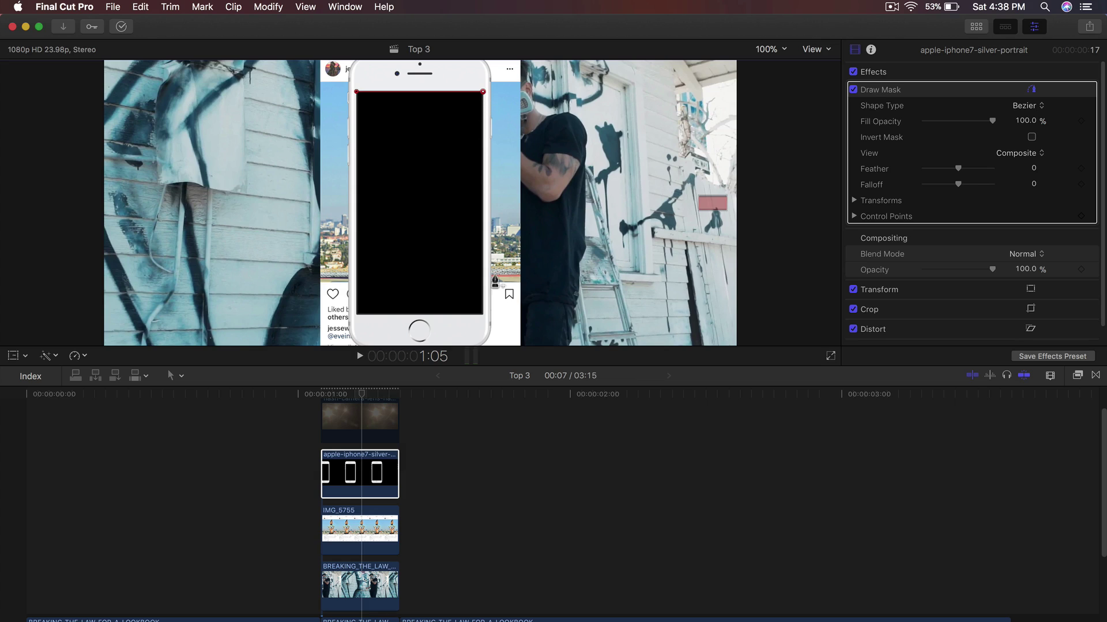
click(484, 312)
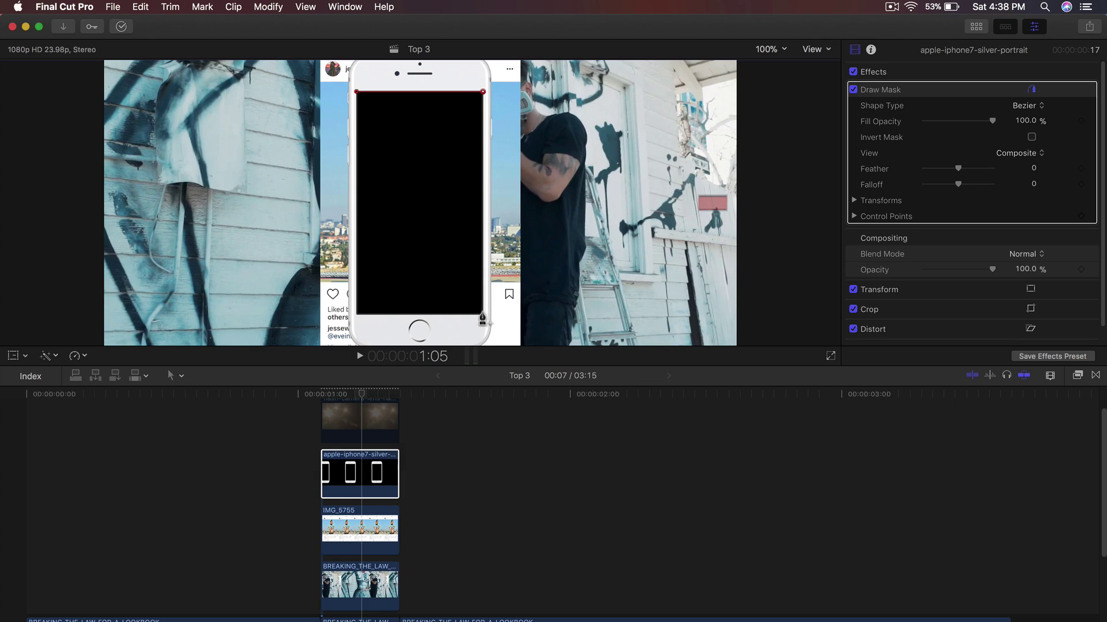
click(356, 312)
click(357, 92)
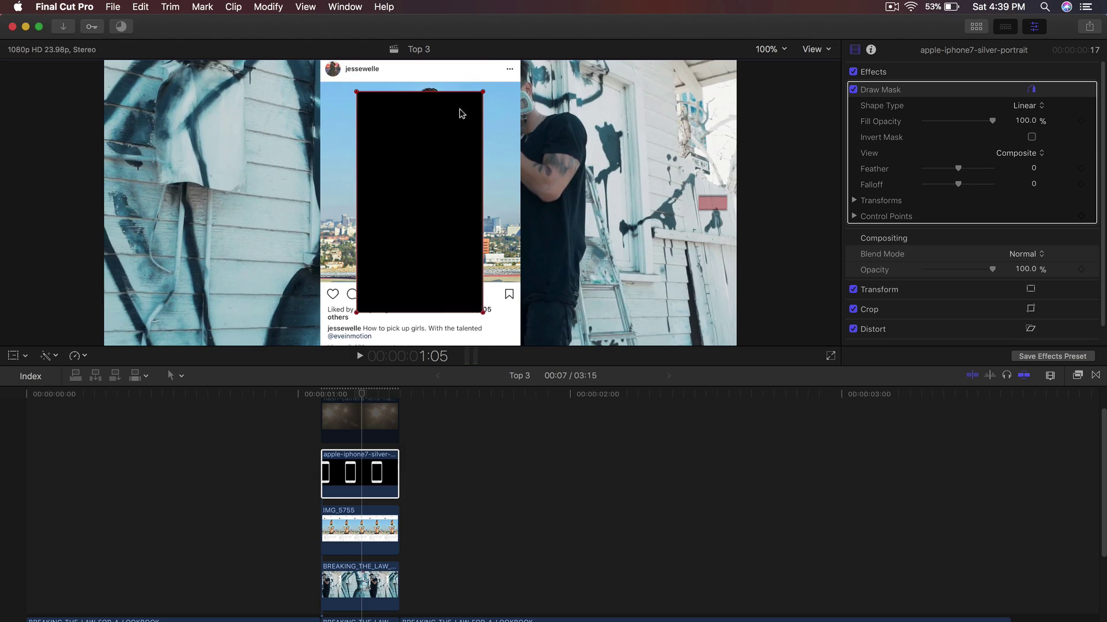
Step: Invert the iPhone's drawn mask to cut out its black screen, and fit the whole frame in the viewer
click(1032, 137)
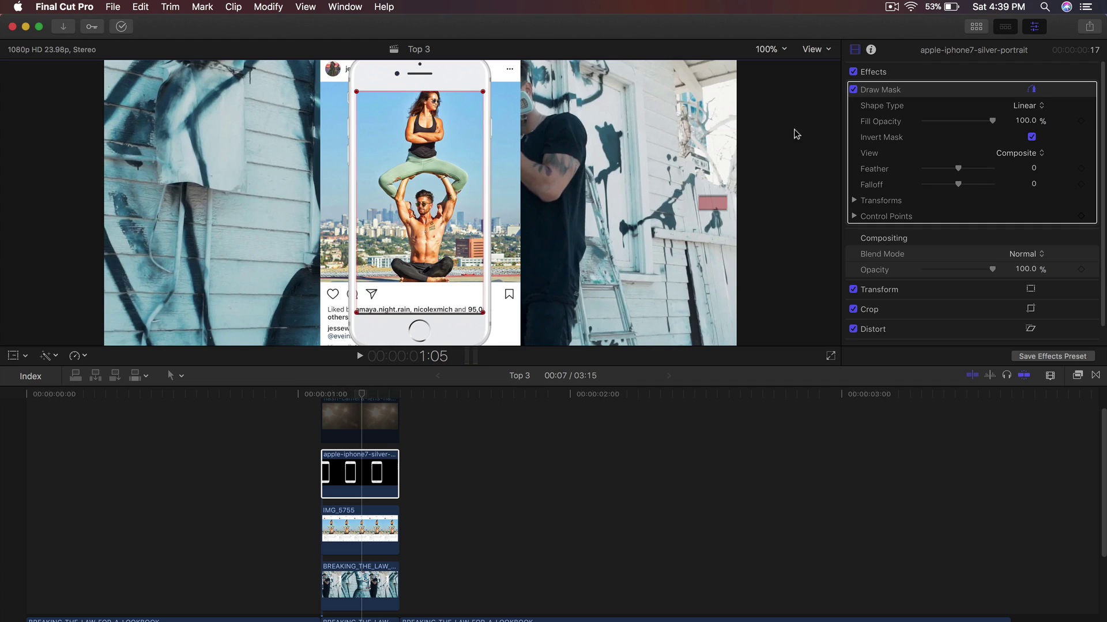
click(780, 47)
click(770, 62)
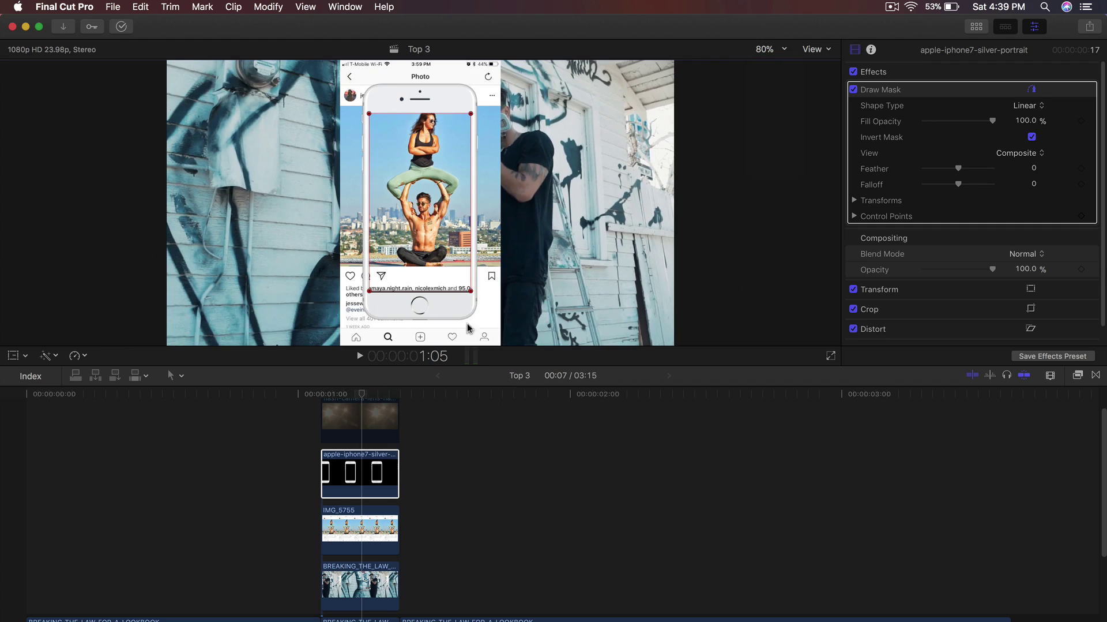
Step: Scale the IMG_5755 screenshot uniformly to 63% so it sits inside the iPhone's screen
click(360, 528)
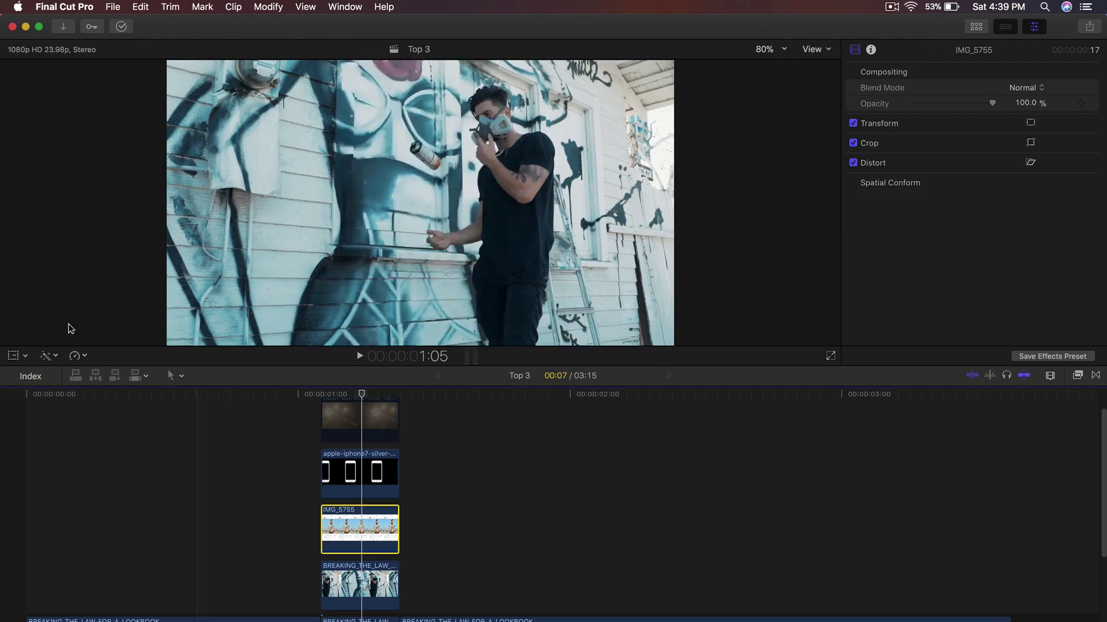
click(12, 356)
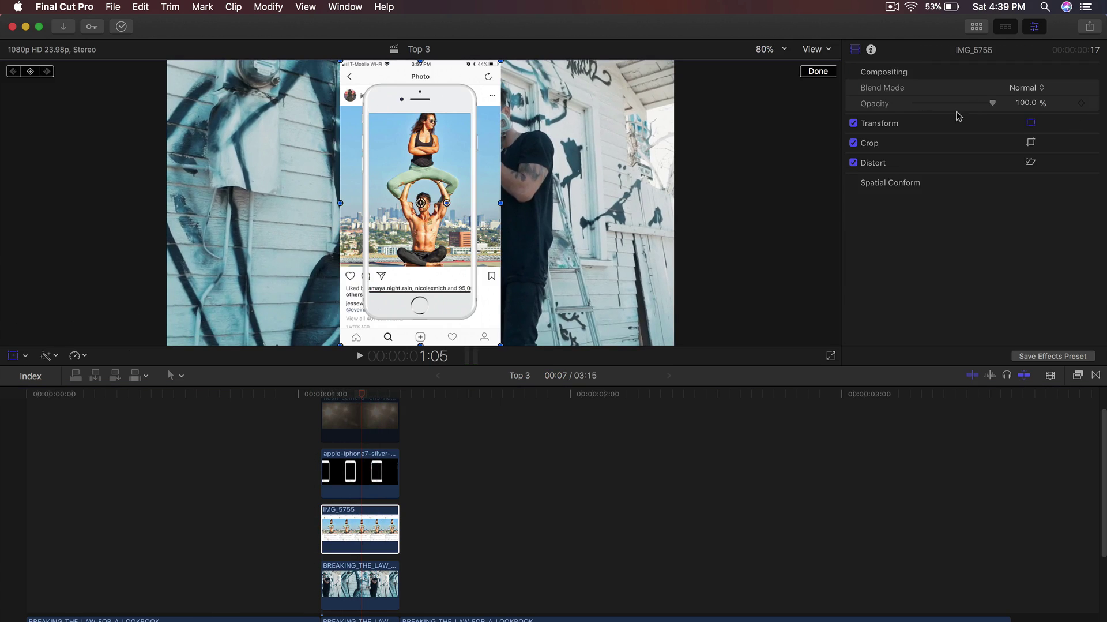
click(859, 51)
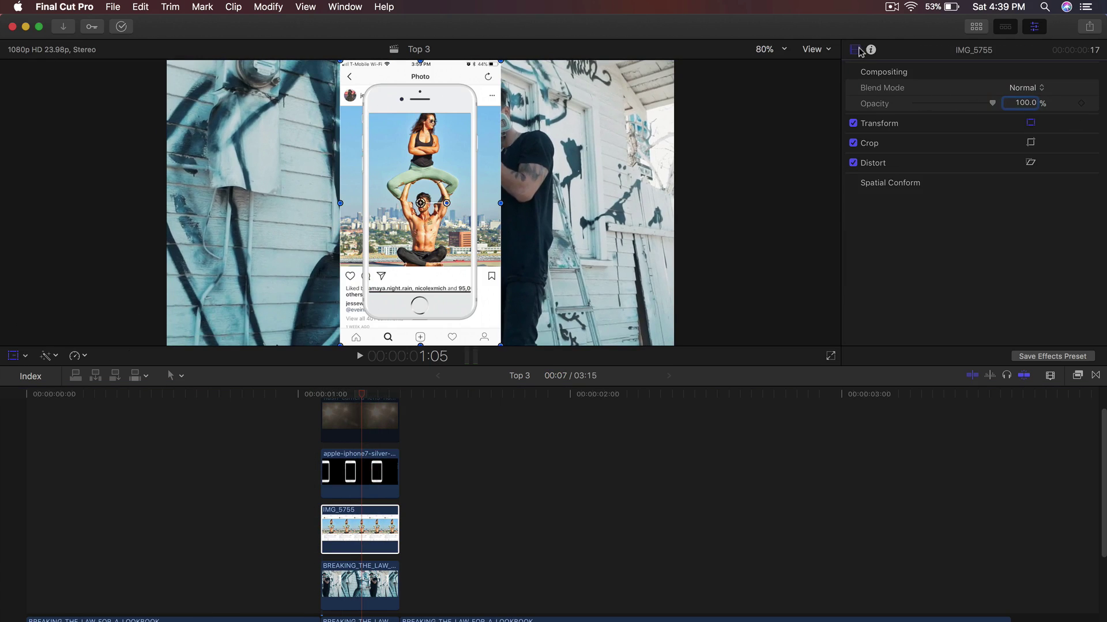
click(1074, 124)
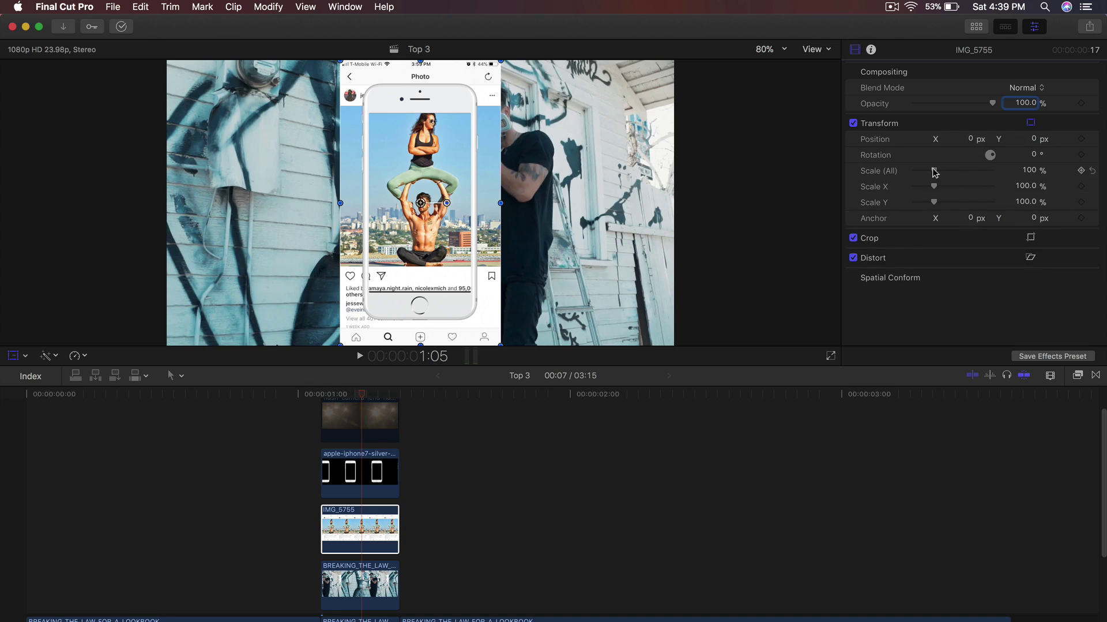
drag(935, 171, 928, 172)
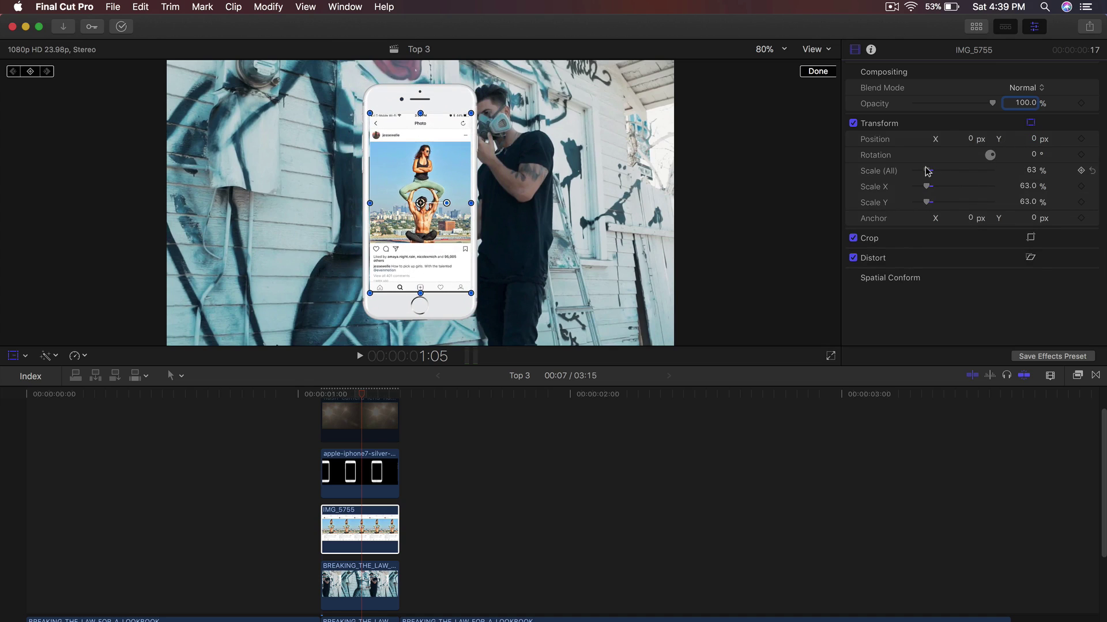
Step: Enlarge the view to 100% and fine-tune the screenshot's size by its lower corner to cover the phone's screen opening
click(764, 49)
click(765, 122)
drag(358, 315, 356, 317)
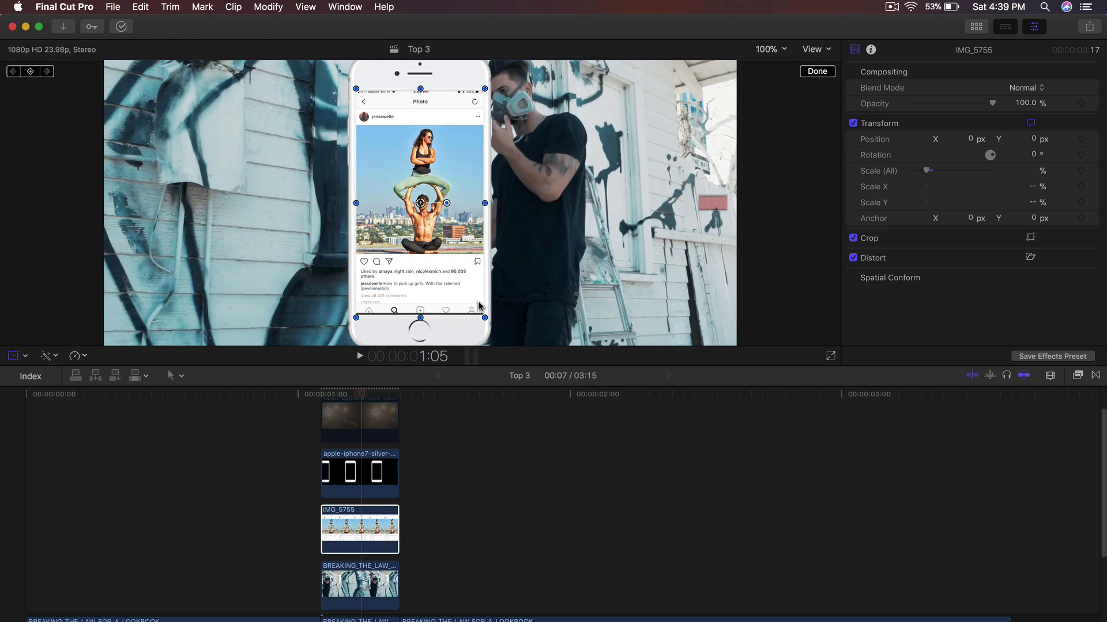
click(817, 71)
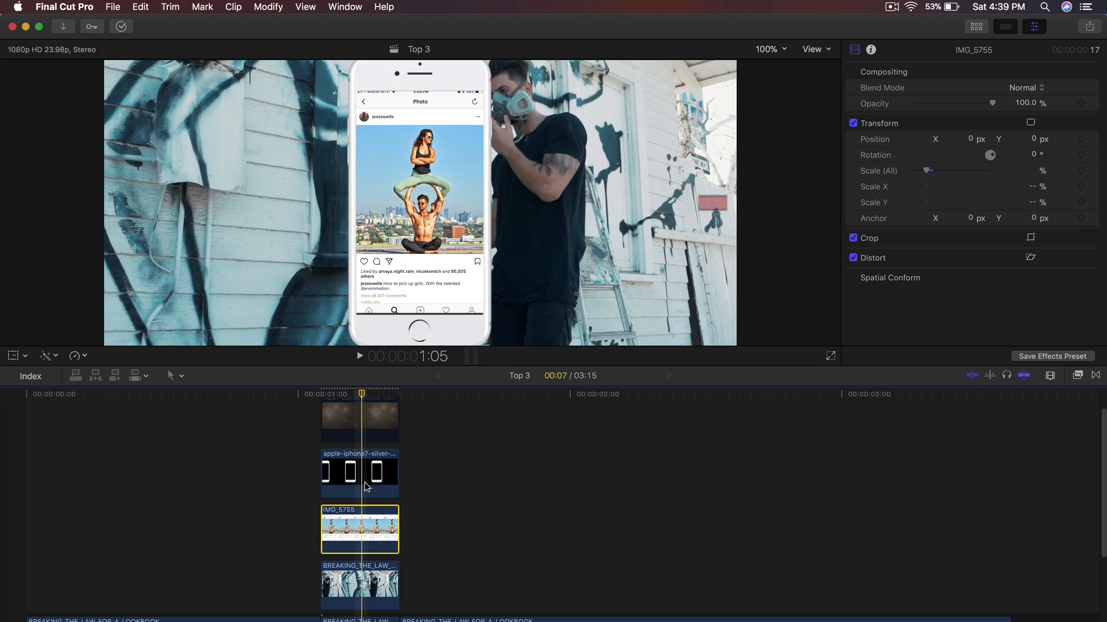
Step: Extend the bottom edge of the iPhone's mask slightly downward past the screen opening, and check the composite in full screen
click(367, 484)
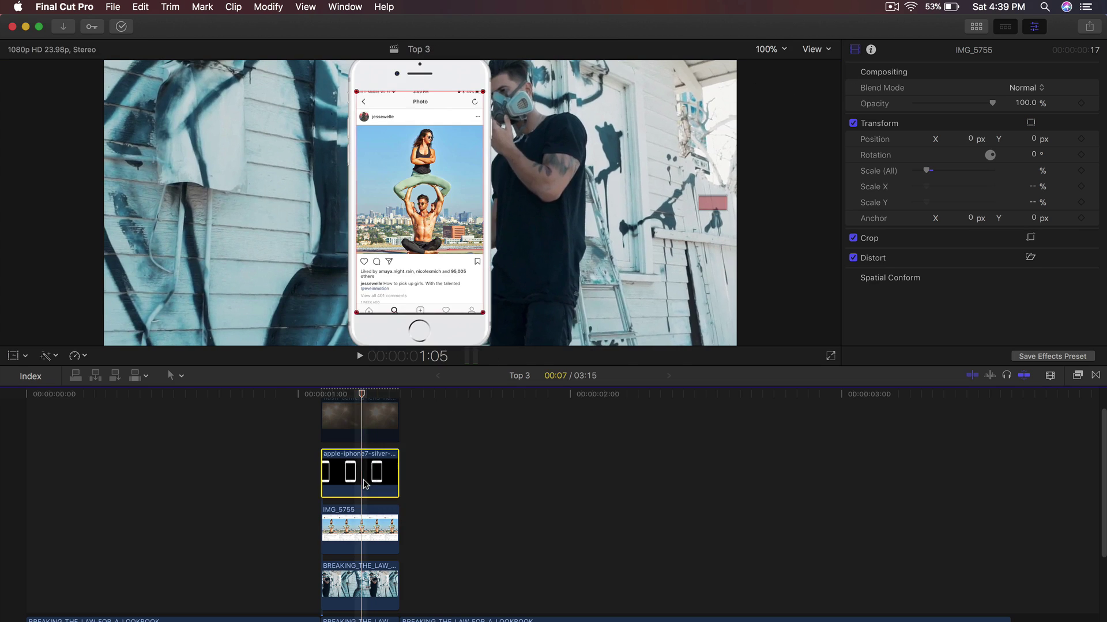
click(483, 312)
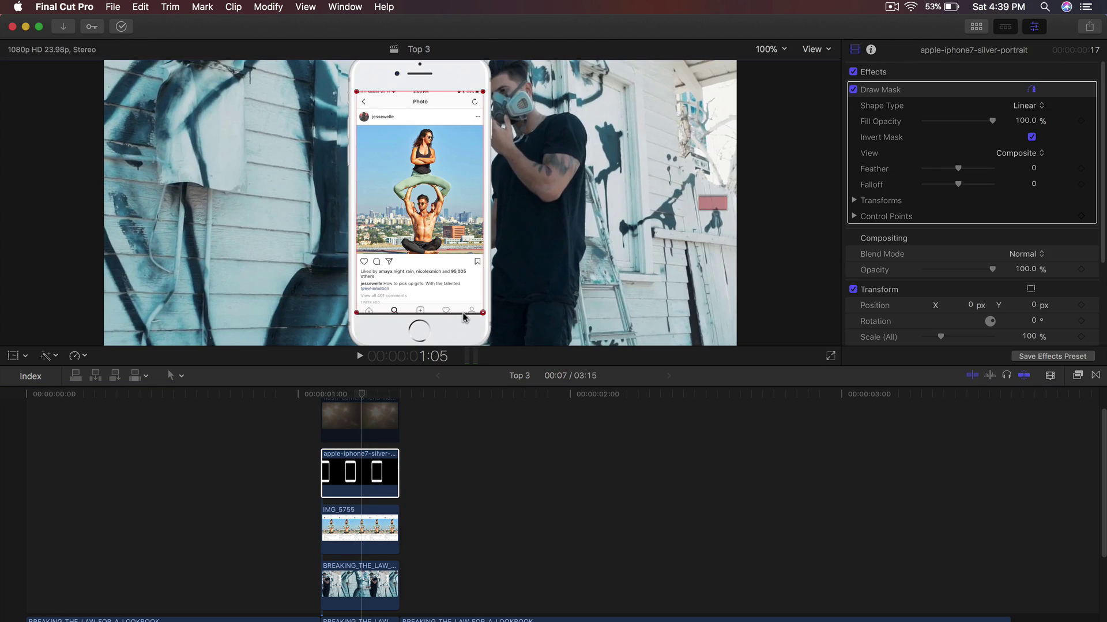
click(357, 312)
drag(417, 314, 418, 318)
key(super+shift+f)
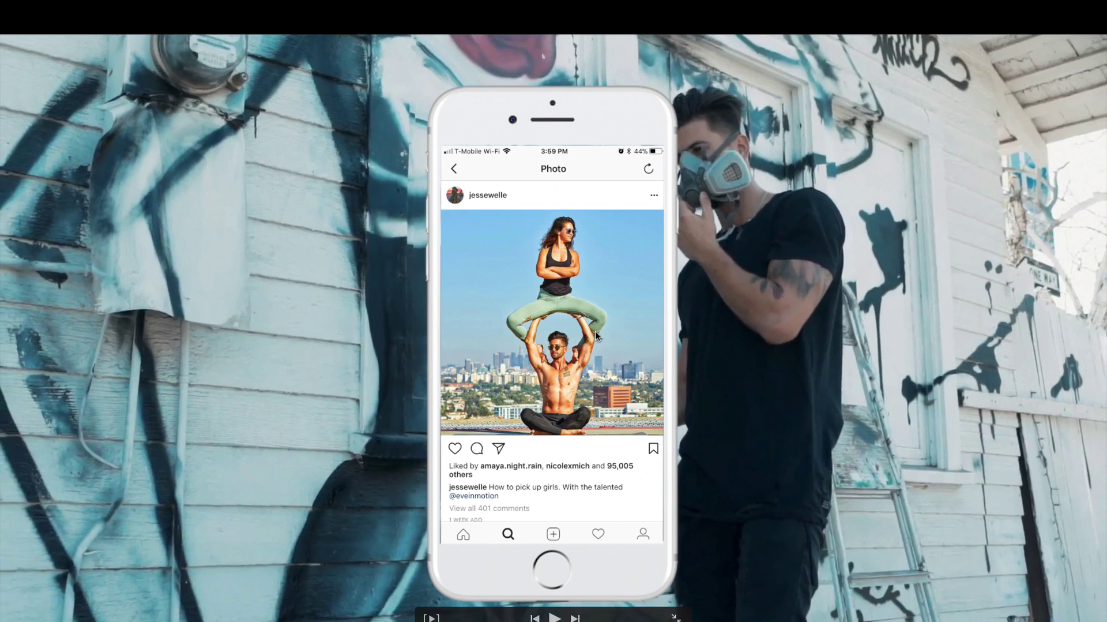
key(Escape)
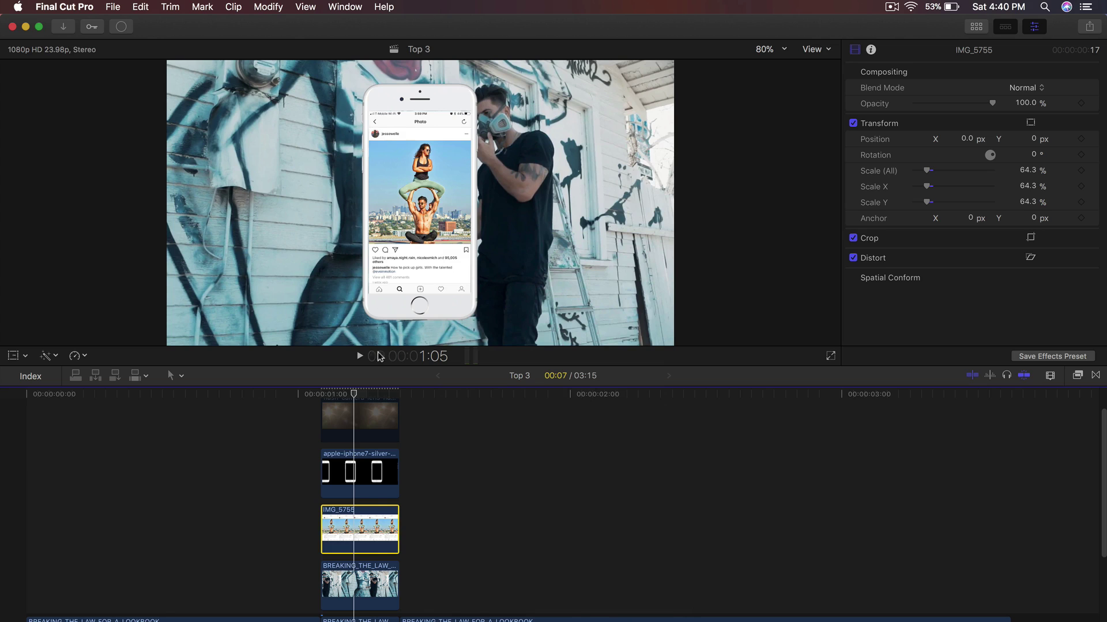
Step: Apply the Draw Mask effect to the IMG_5755 screenshot clip
click(364, 395)
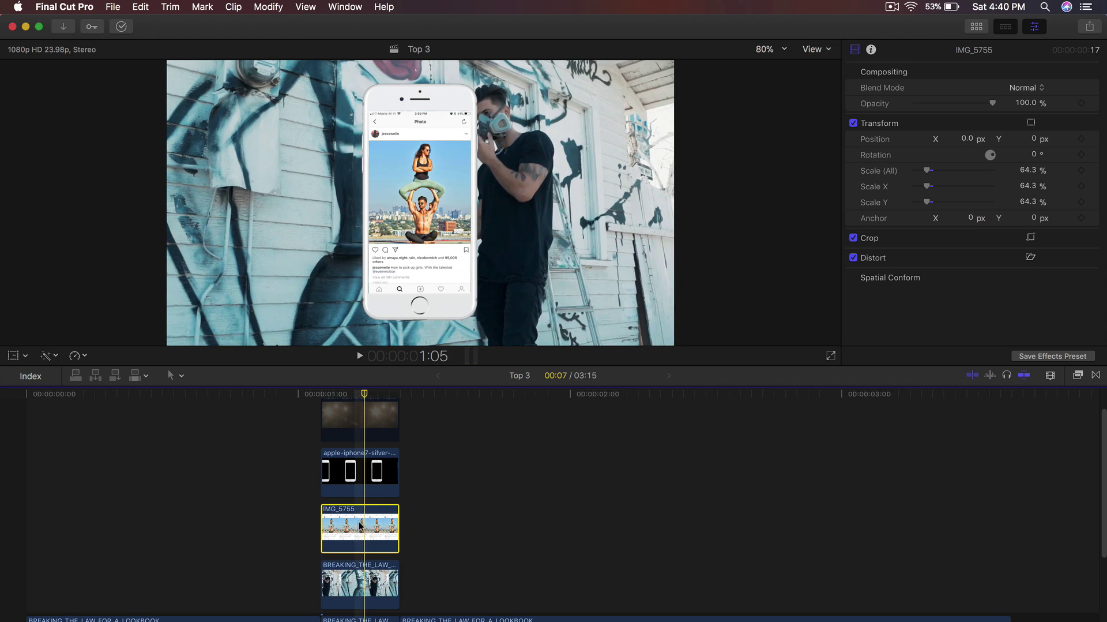
click(1092, 375)
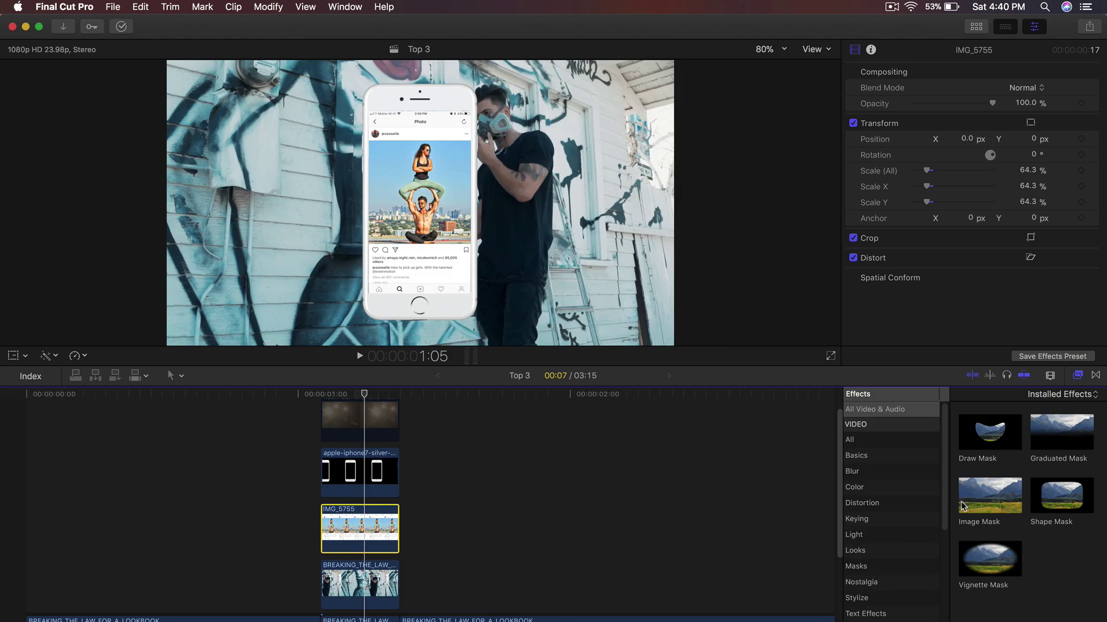
drag(987, 444, 397, 514)
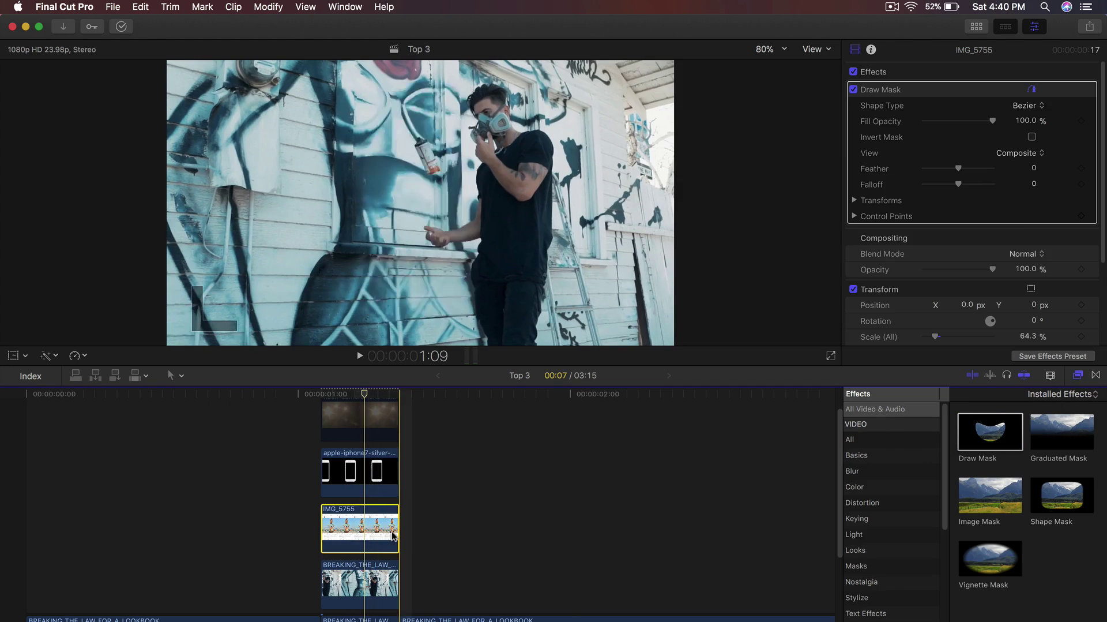
click(1072, 377)
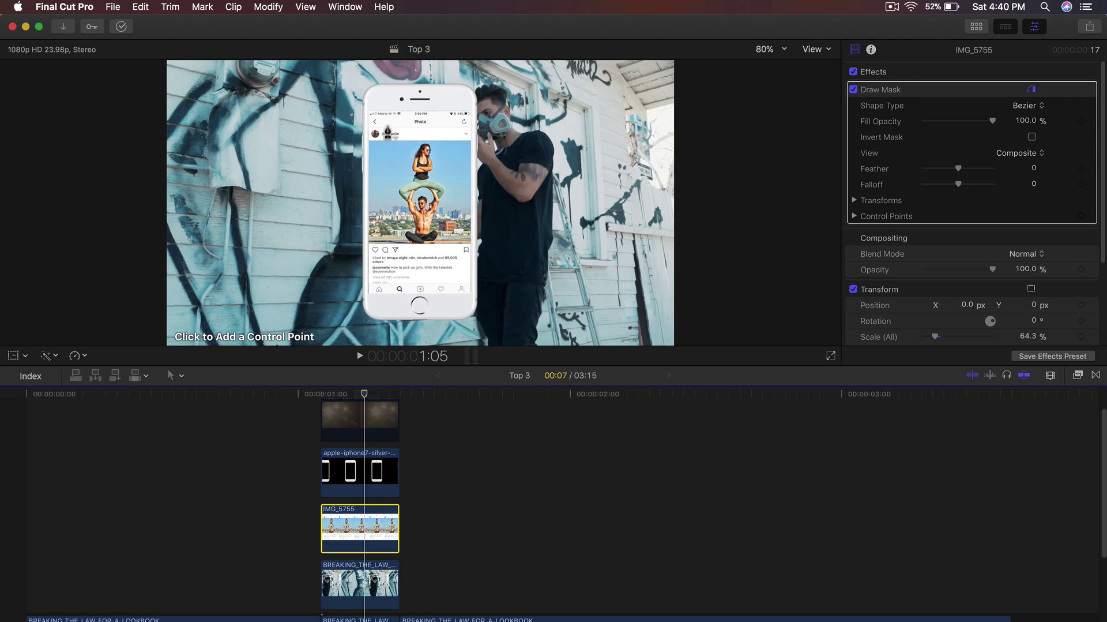
Step: Draw a closed four-point mask around the photo inside the Instagram screenshot, working in a 100% view
click(765, 50)
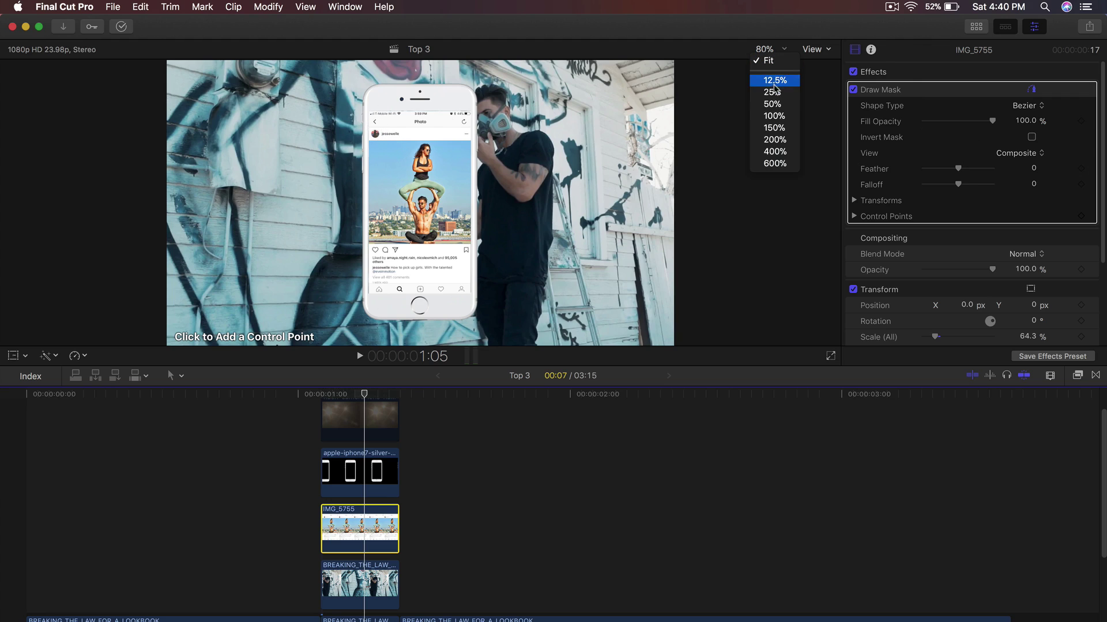
click(775, 115)
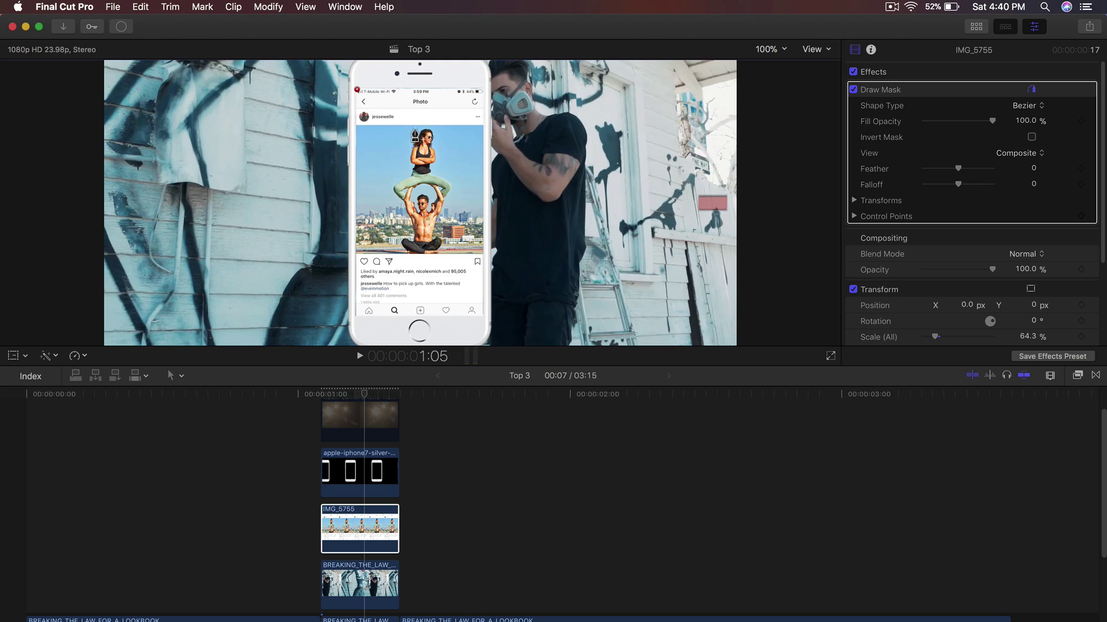
key(super+z)
click(356, 126)
click(484, 125)
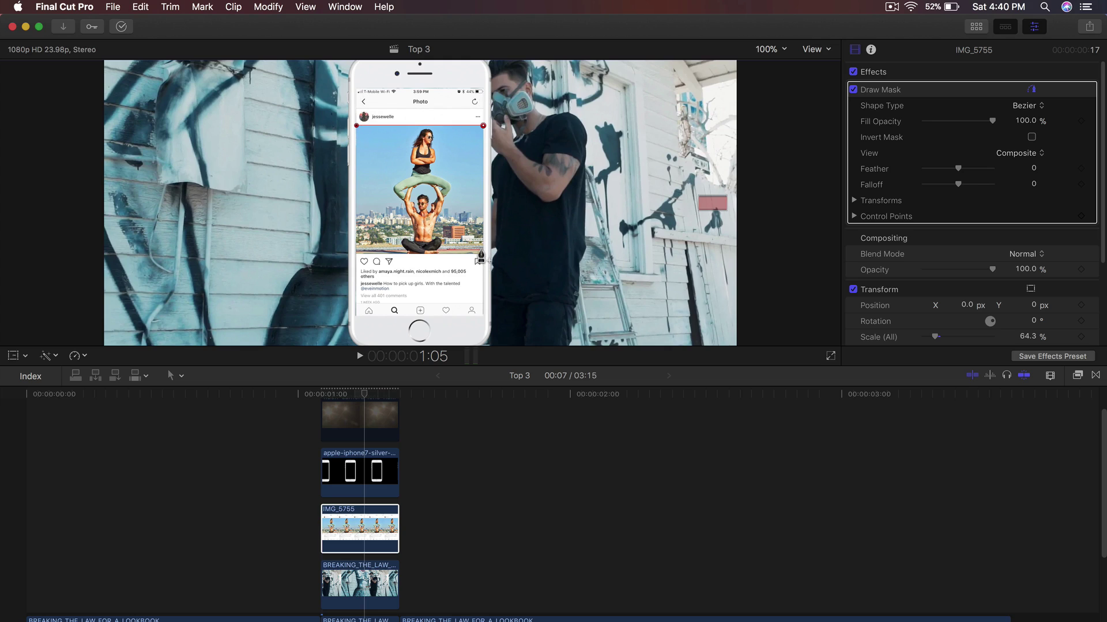
click(483, 254)
click(356, 255)
click(356, 126)
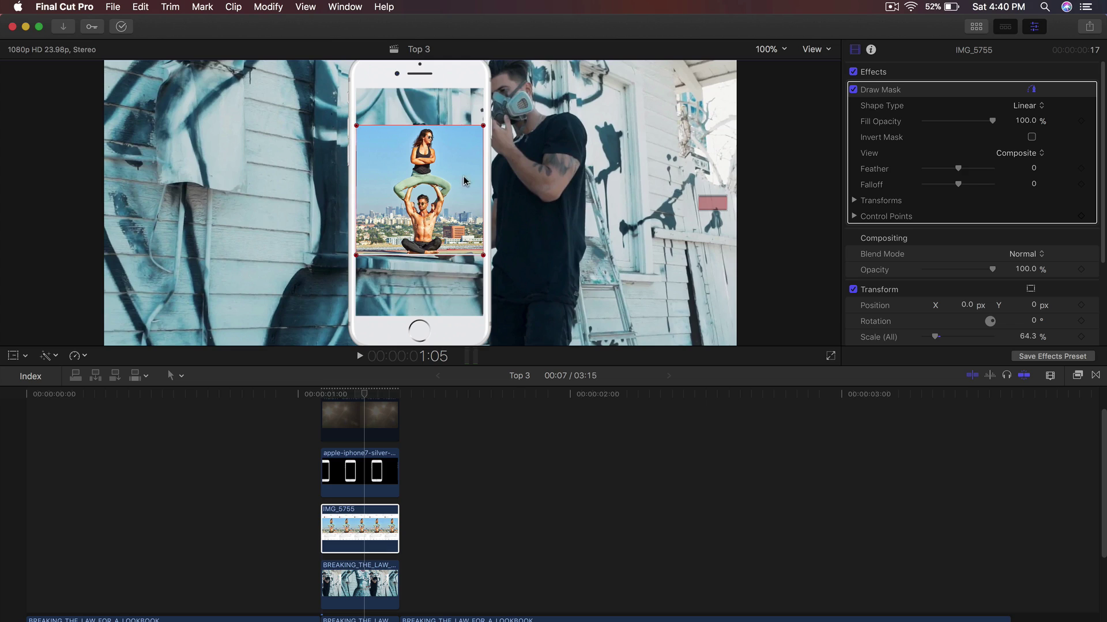
Step: Invert the screenshot's drawn mask to cut out its photo area, and fit the whole frame in the viewer
click(1033, 138)
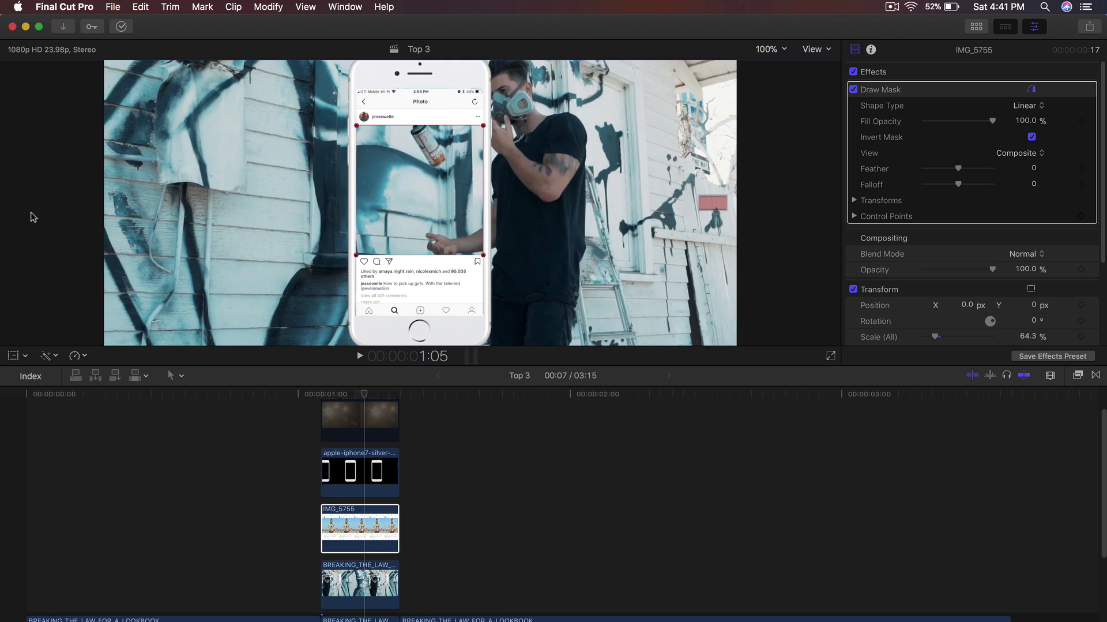
click(768, 49)
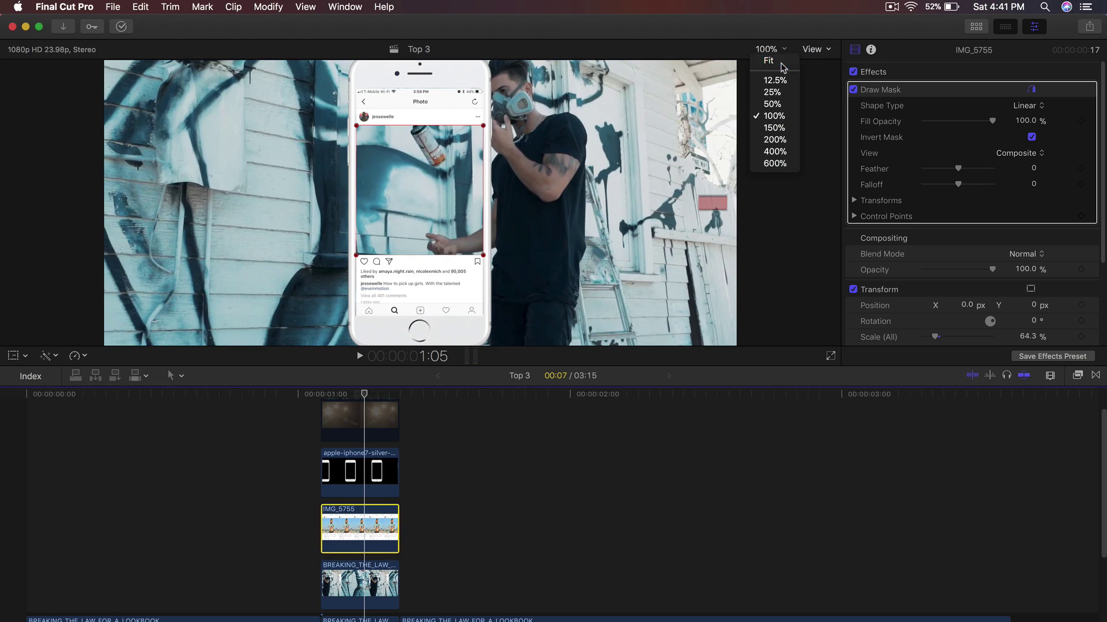
click(772, 61)
Step: Scale the freeze-frame copy below IMG_5755 to about 73.68% and move it to about X -235.4, Y -102.8 px, placing the man in the photo opening
click(360, 581)
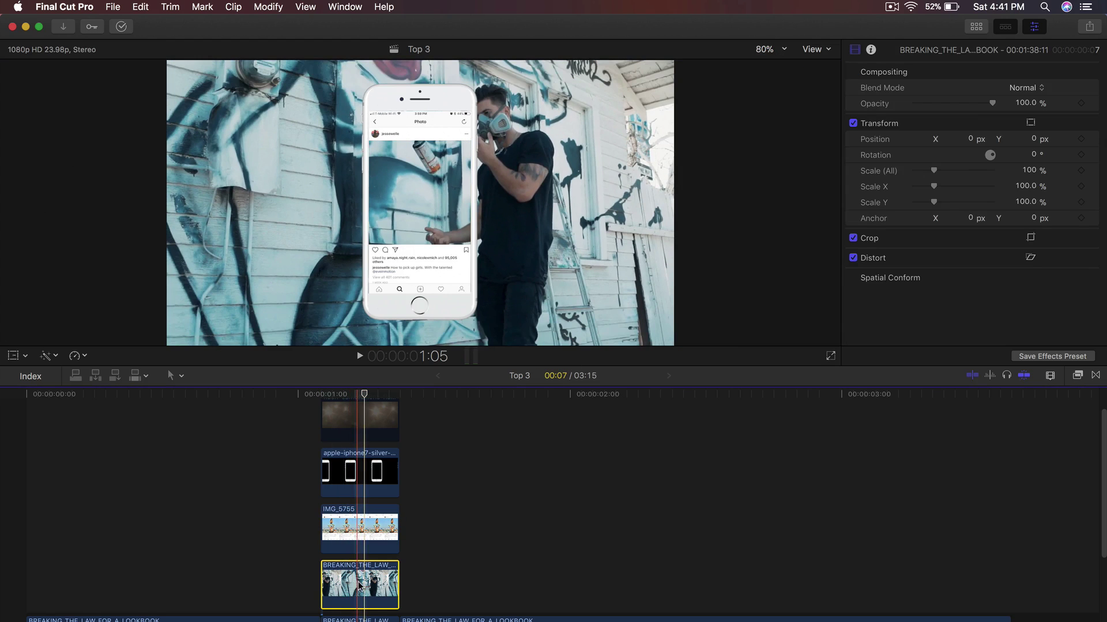
scroll(360, 581, down, 2)
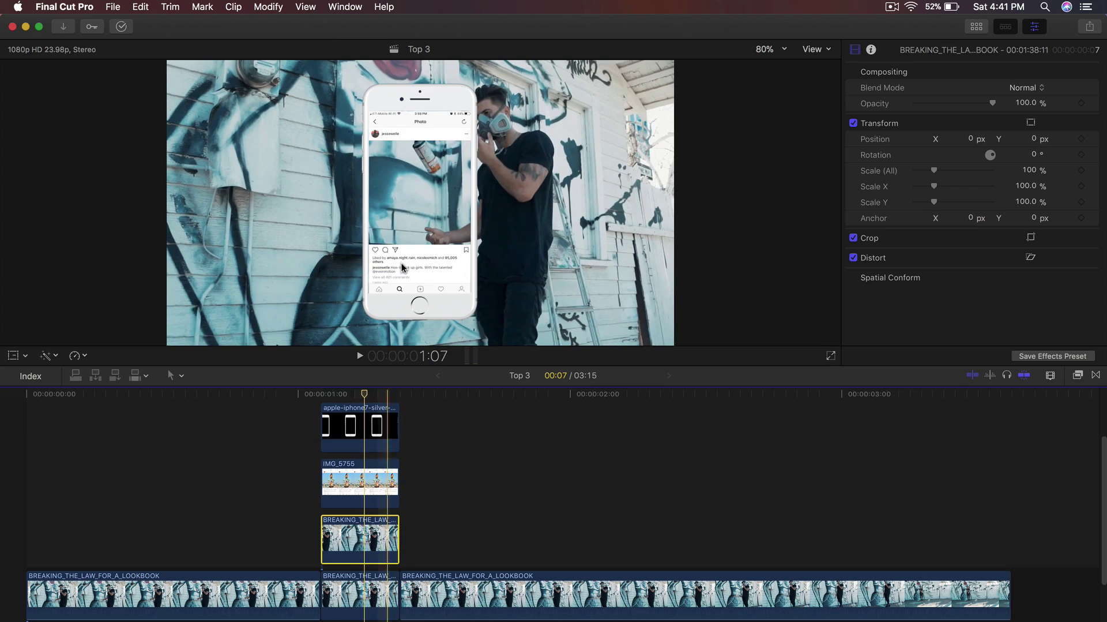
click(355, 595)
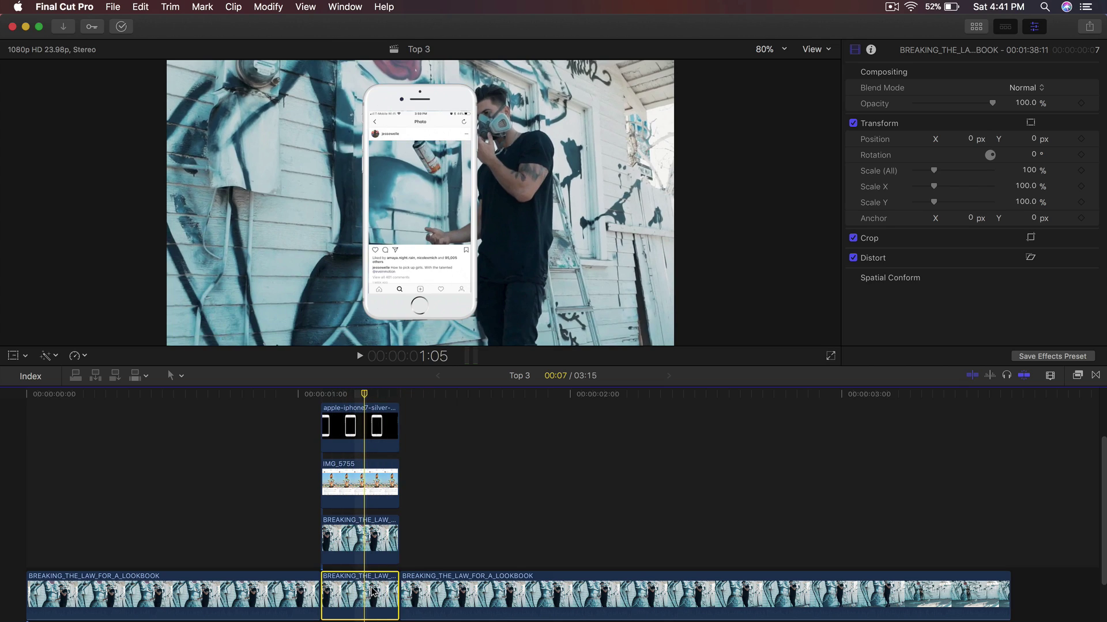
click(366, 536)
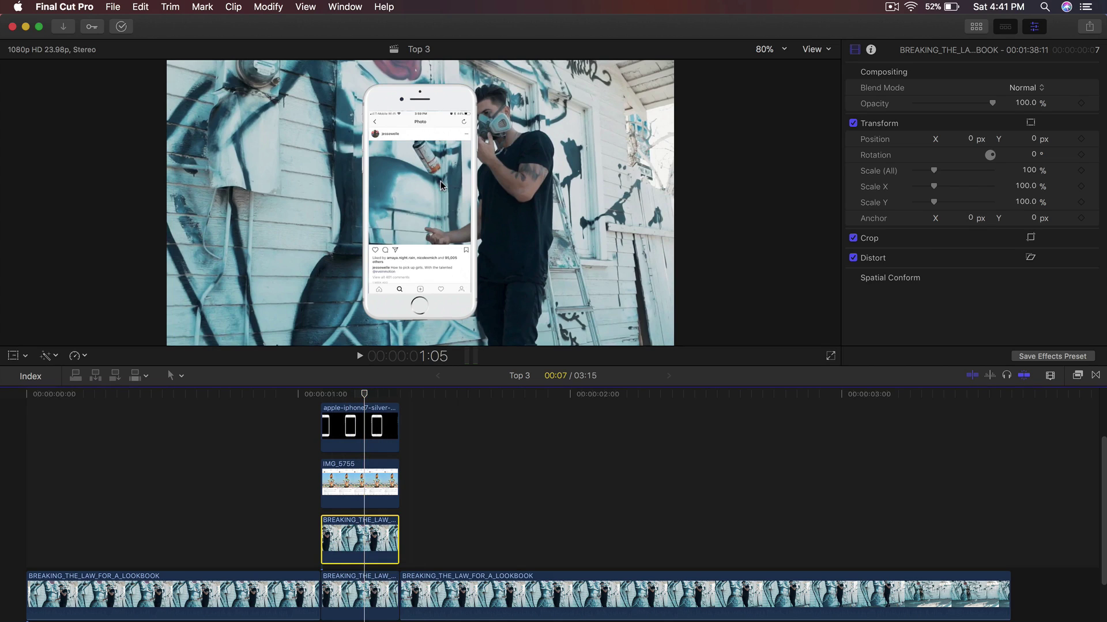
click(13, 356)
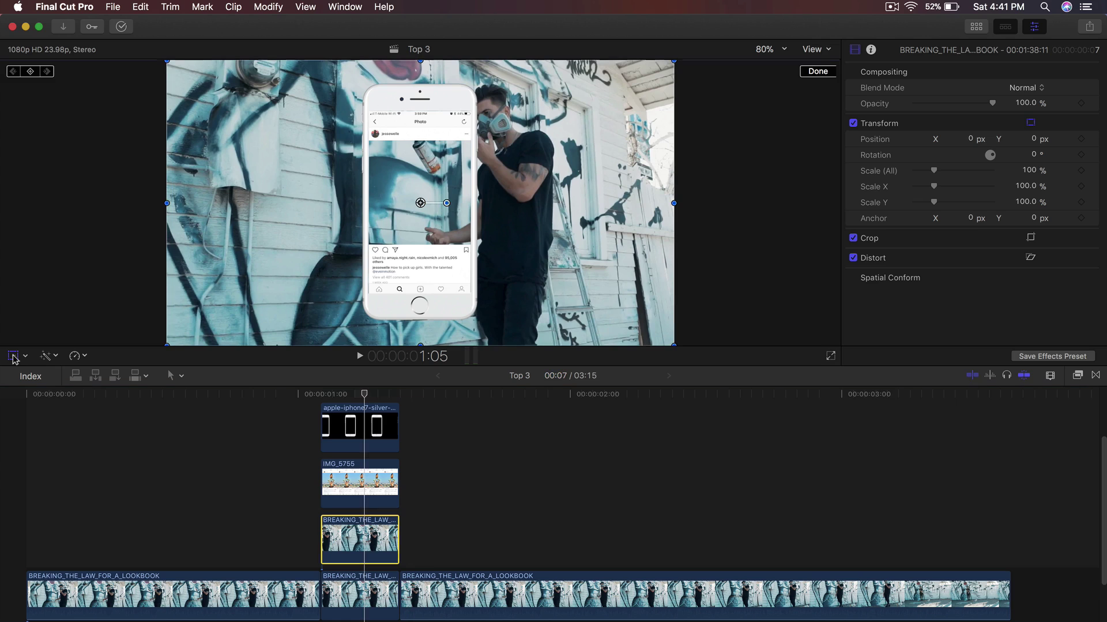
drag(455, 190, 577, 156)
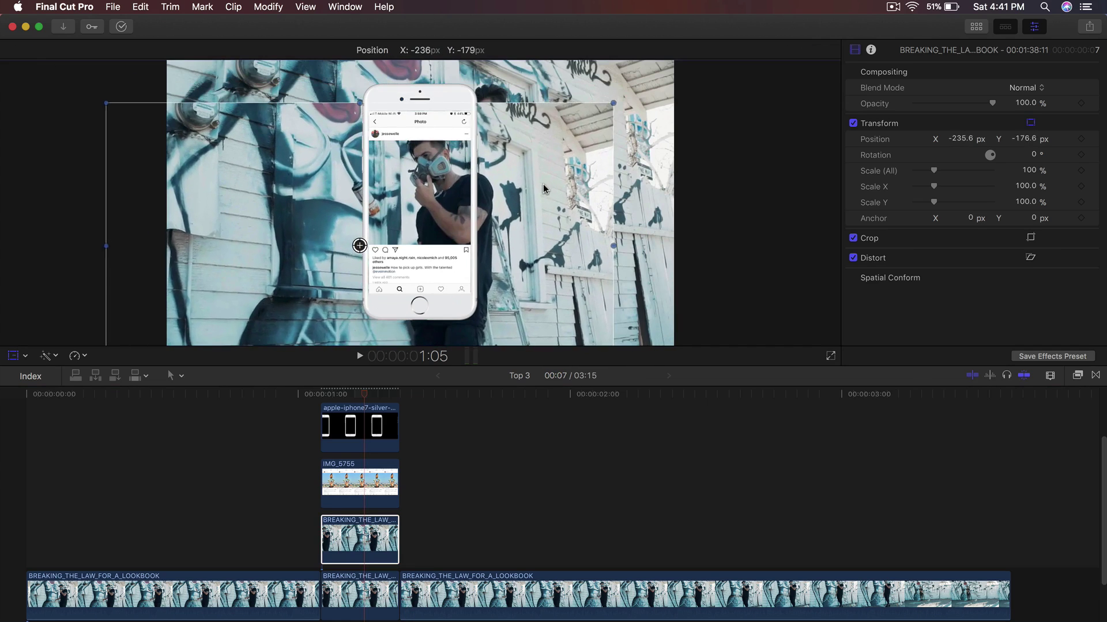
drag(544, 188, 532, 200)
drag(91, 112, 158, 150)
drag(234, 197, 248, 171)
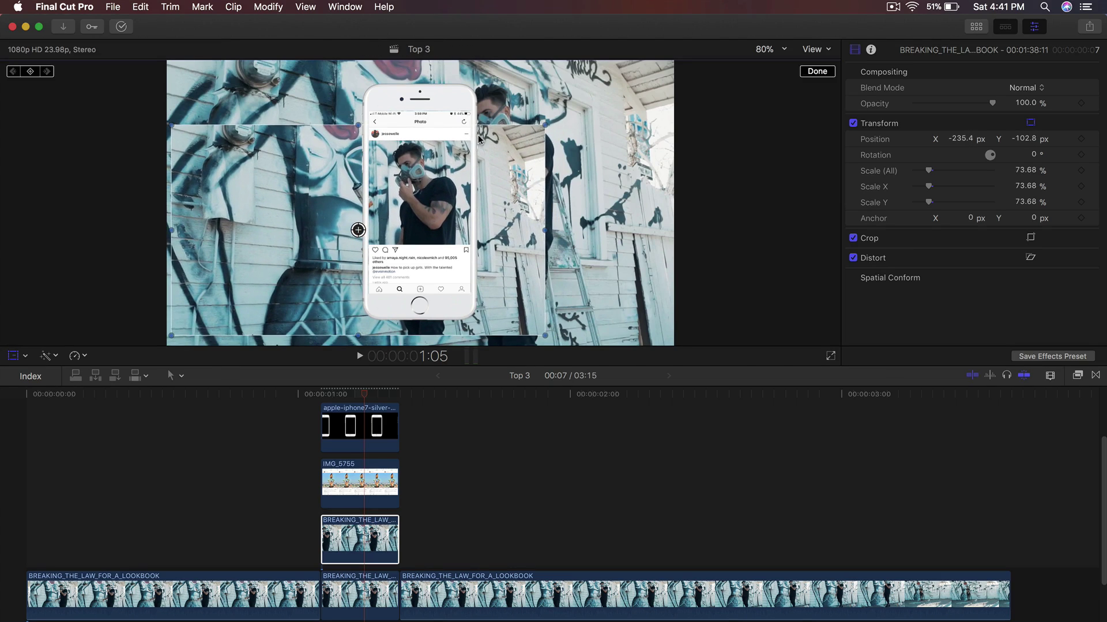
key(shift+t)
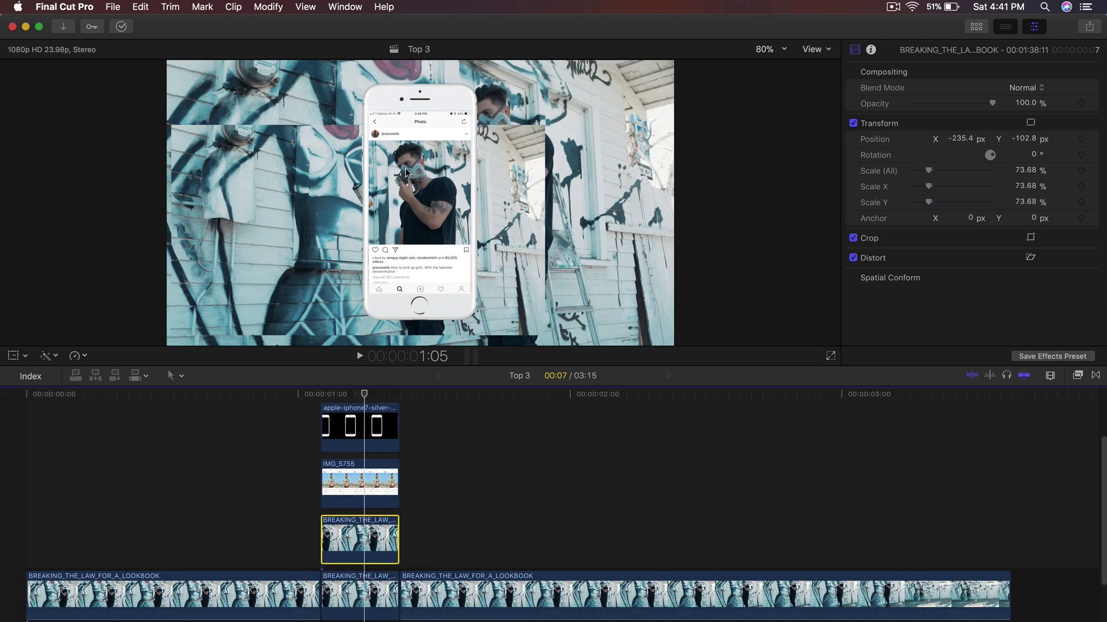
Step: Trim the left and right sides of the freeze-frame copy to the edges of the phone
click(26, 356)
click(46, 385)
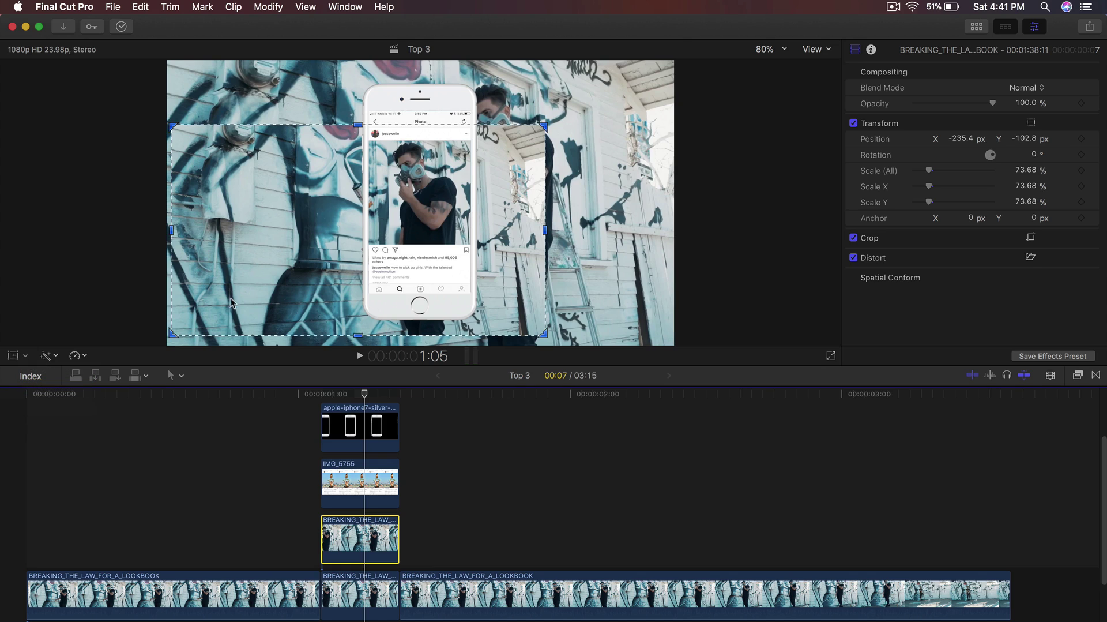
drag(172, 230, 172, 228)
drag(290, 224, 367, 229)
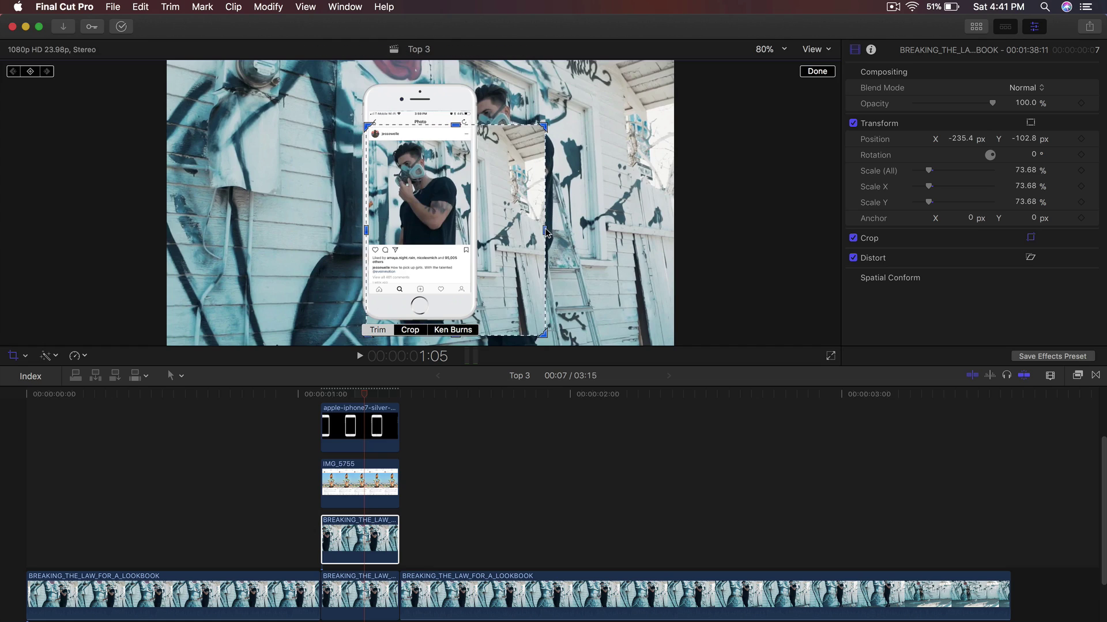
drag(546, 232, 474, 230)
click(434, 113)
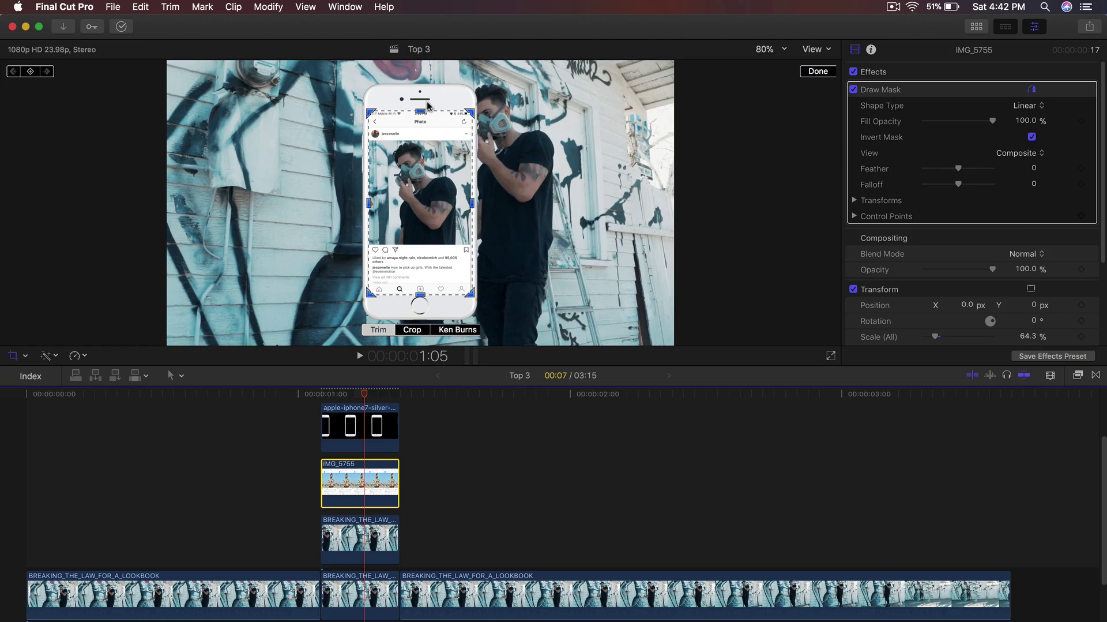
drag(422, 113, 422, 159)
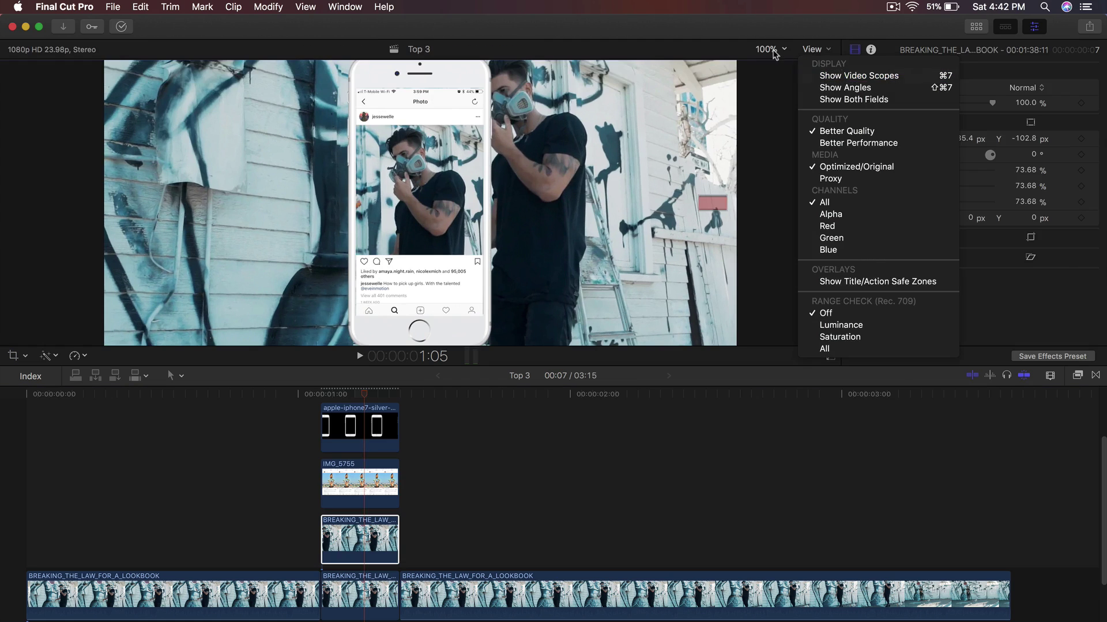
click(775, 51)
click(773, 139)
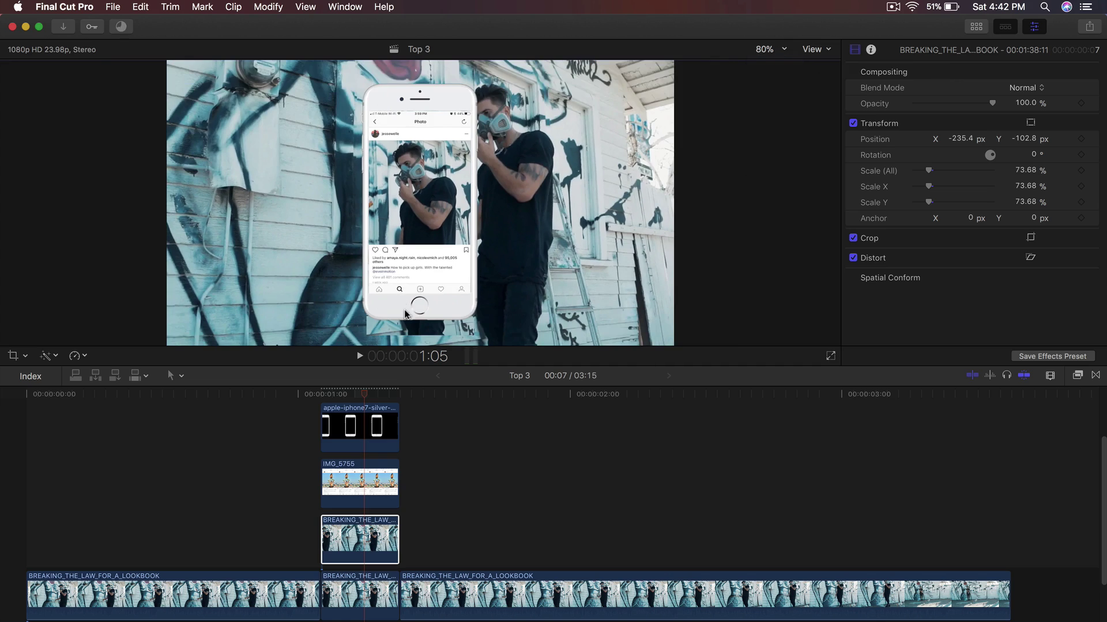
Step: Trim the bottom of the freeze-frame copy to just below the photo opening and bring its left side back to the phone's edge
click(13, 357)
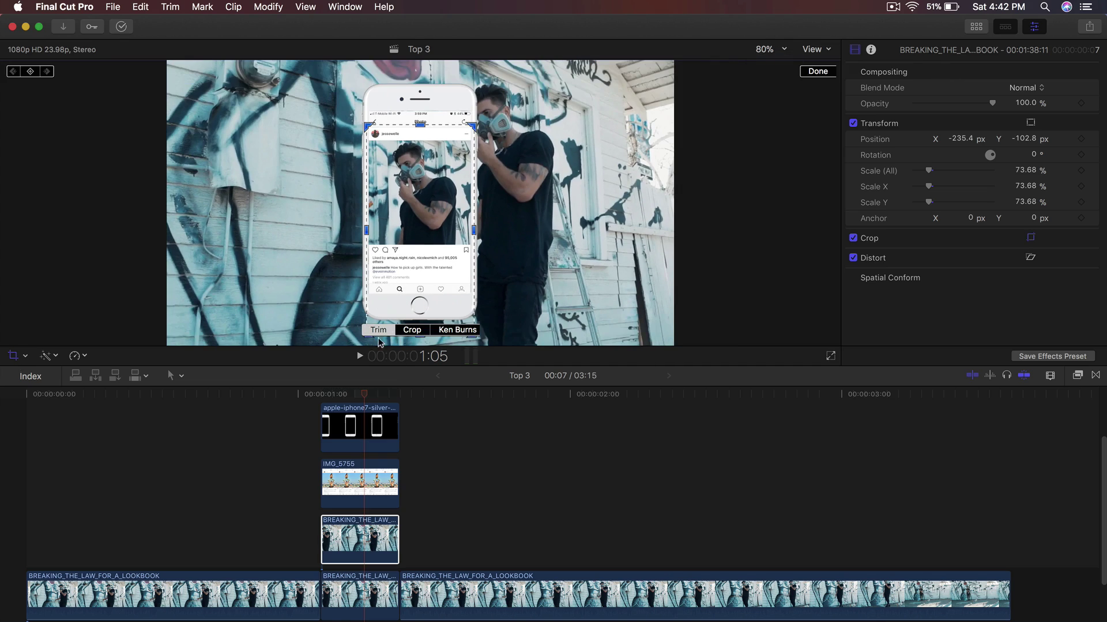
drag(448, 171, 454, 145)
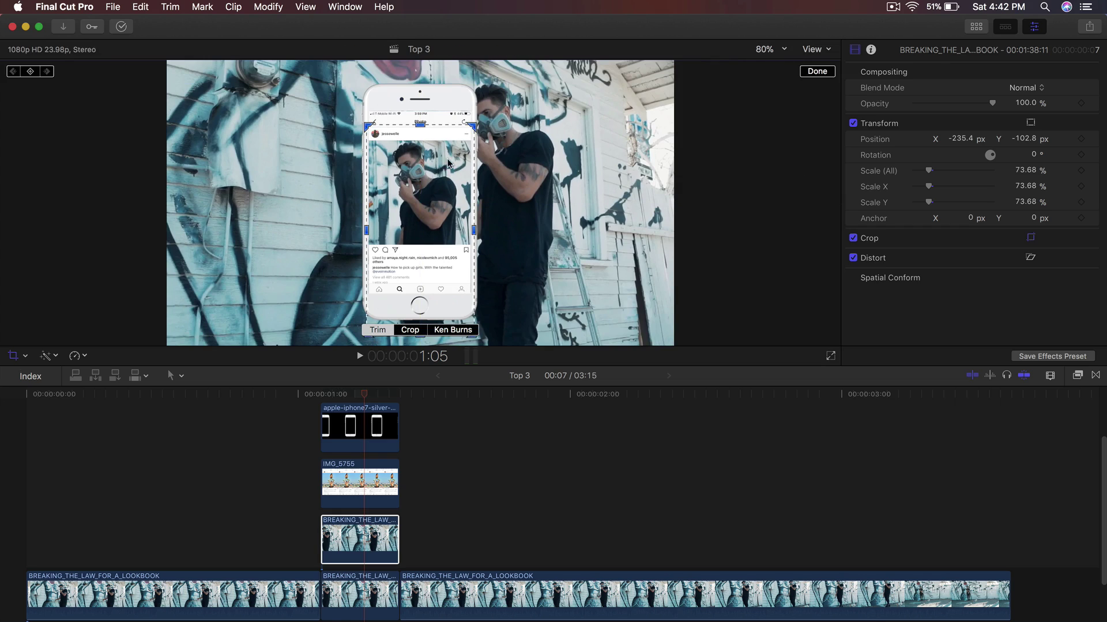
click(448, 159)
drag(353, 335, 353, 250)
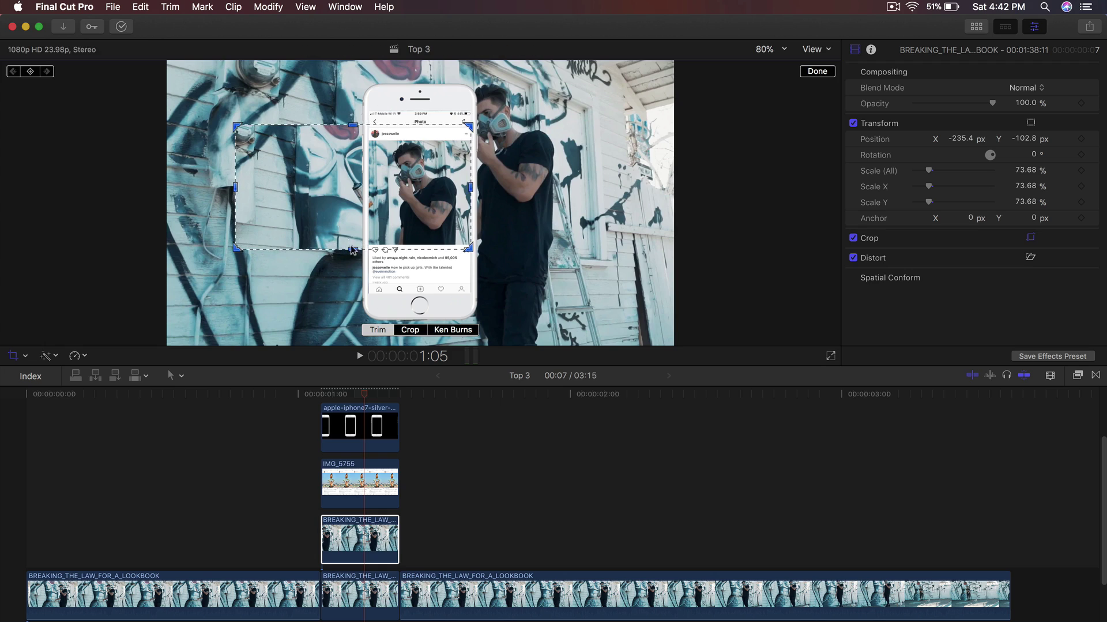
drag(236, 187, 356, 187)
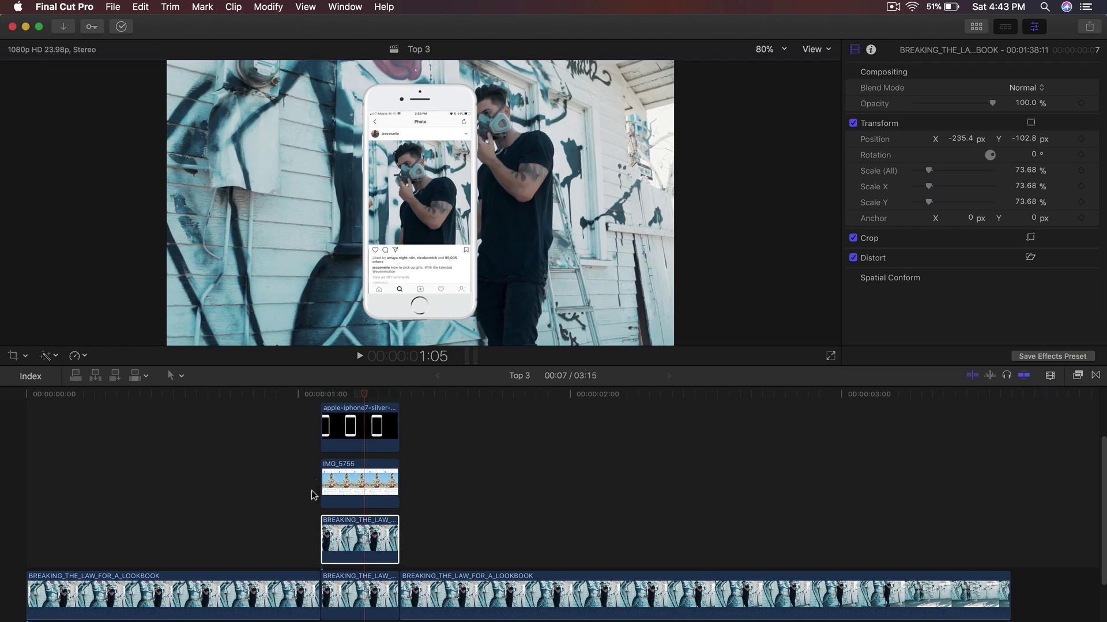
Step: Select the freeze frame in the primary storyline and open the Blur category of the effects
click(366, 595)
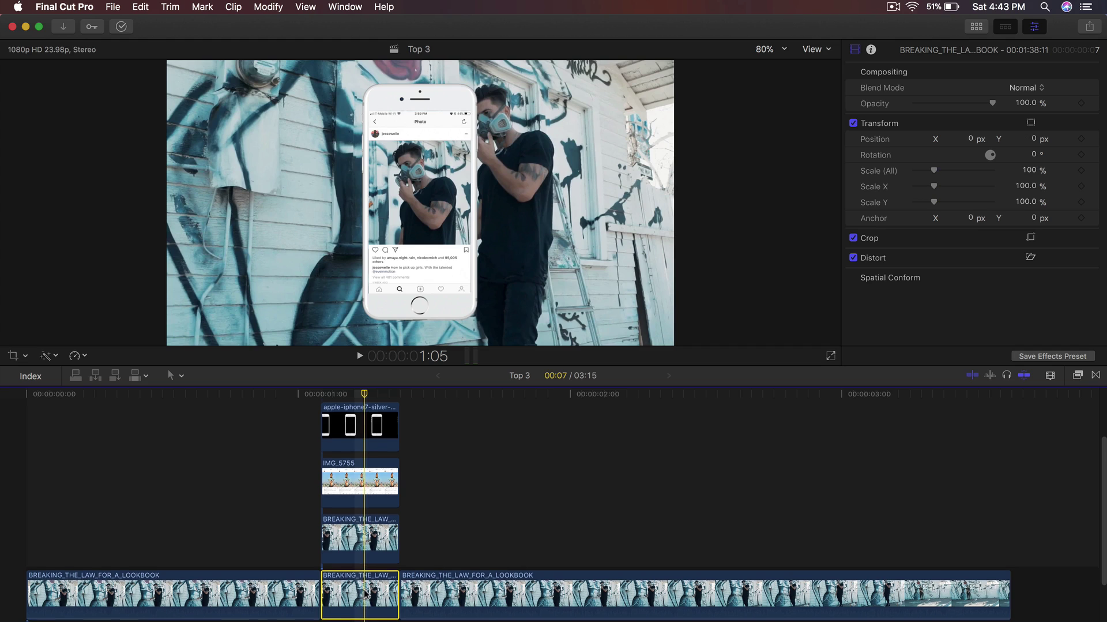
scroll(364, 592, down, 2)
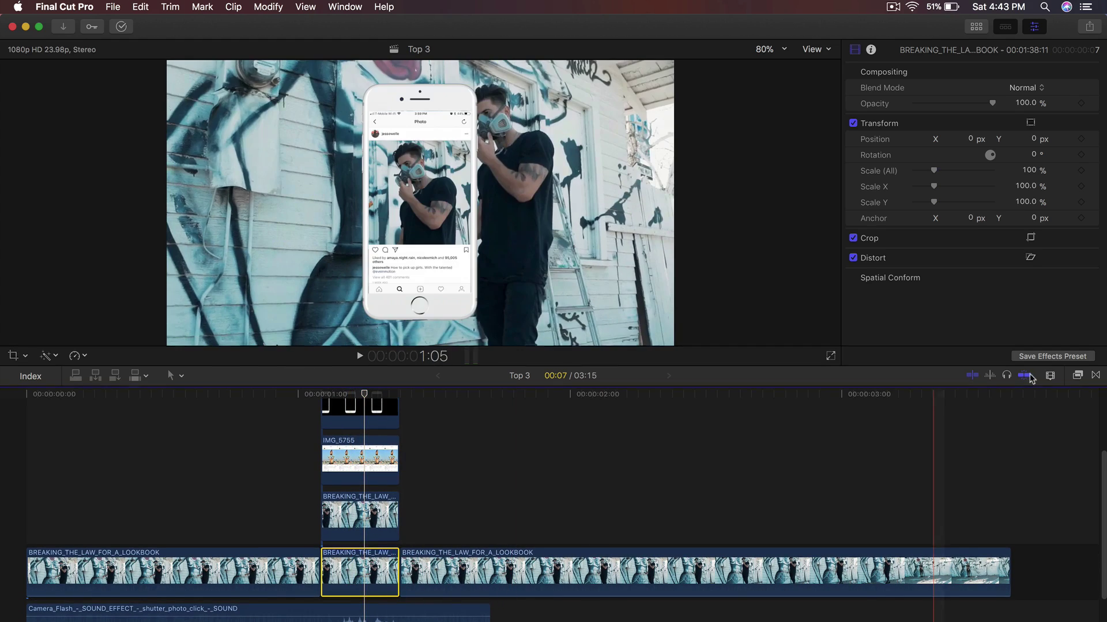
click(1078, 375)
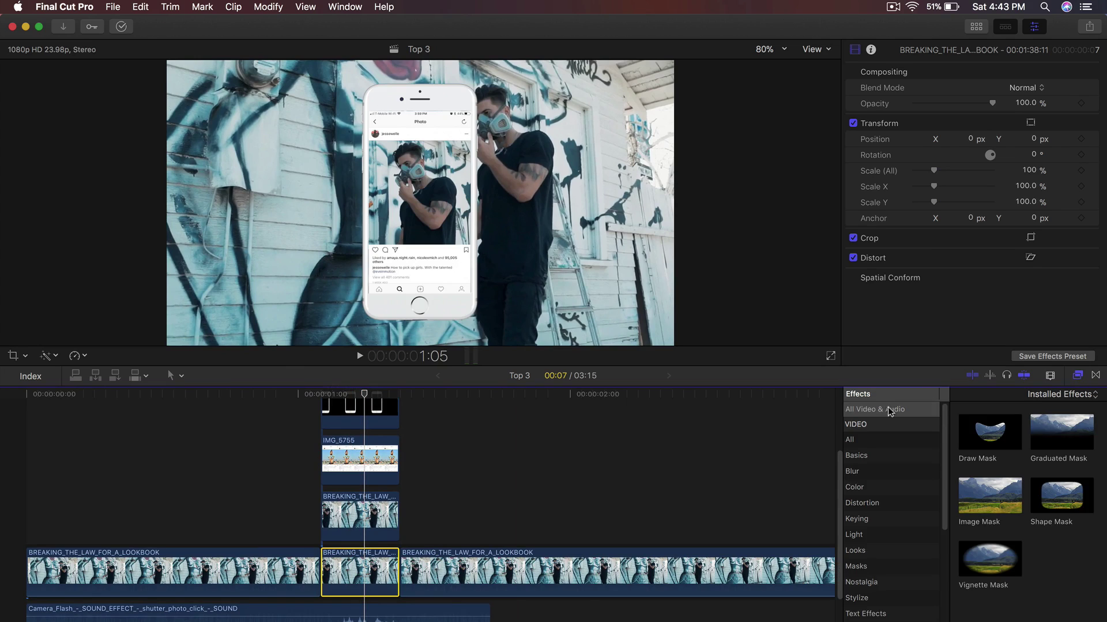
click(868, 473)
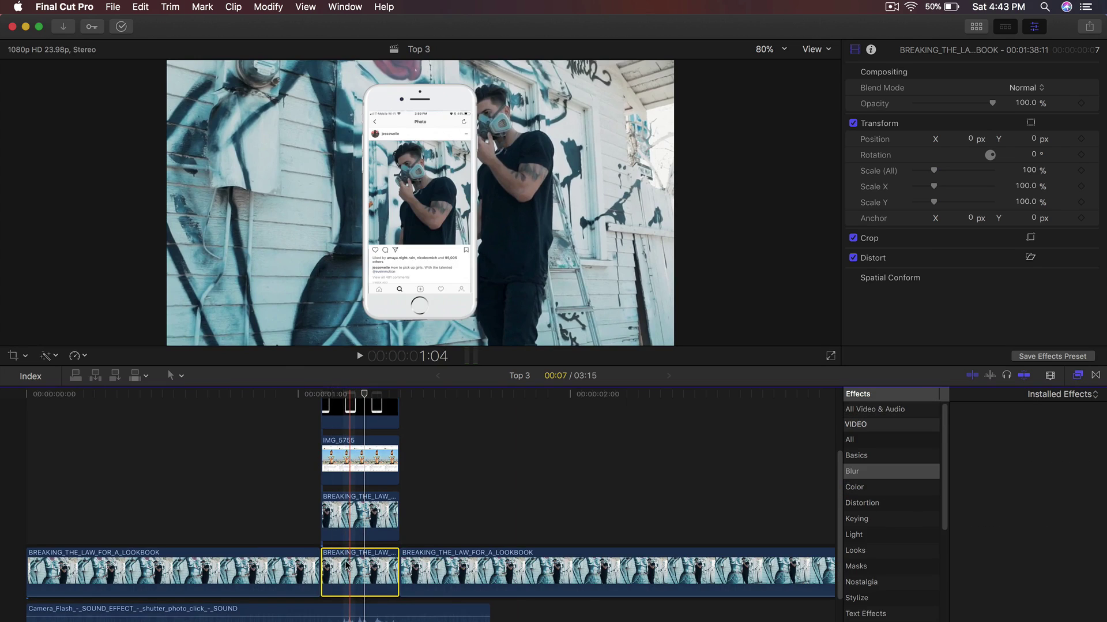
Step: Delete the freeze frame from the primary storyline while keeping the stacked phone, screenshot and flash overlays above the cut
mouse_move(349, 551)
mouse_down()
mouse_move(359, 497)
mouse_move(352, 551)
mouse_up()
drag(427, 530, 339, 393)
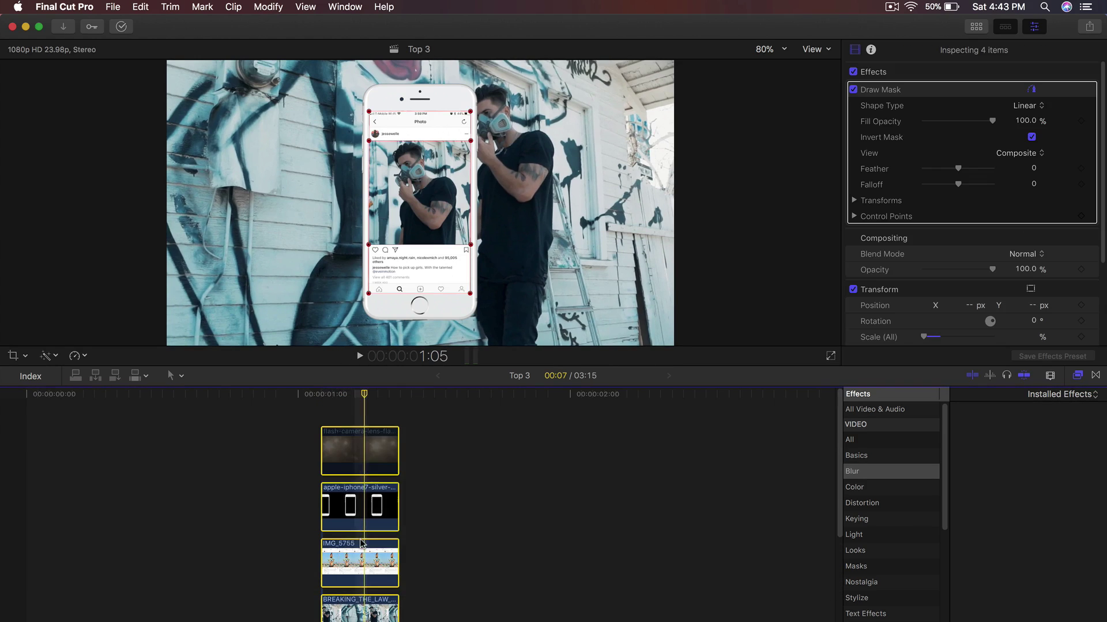
scroll(361, 528, down, 5)
drag(425, 469, 430, 469)
click(357, 536)
key(BackSpace)
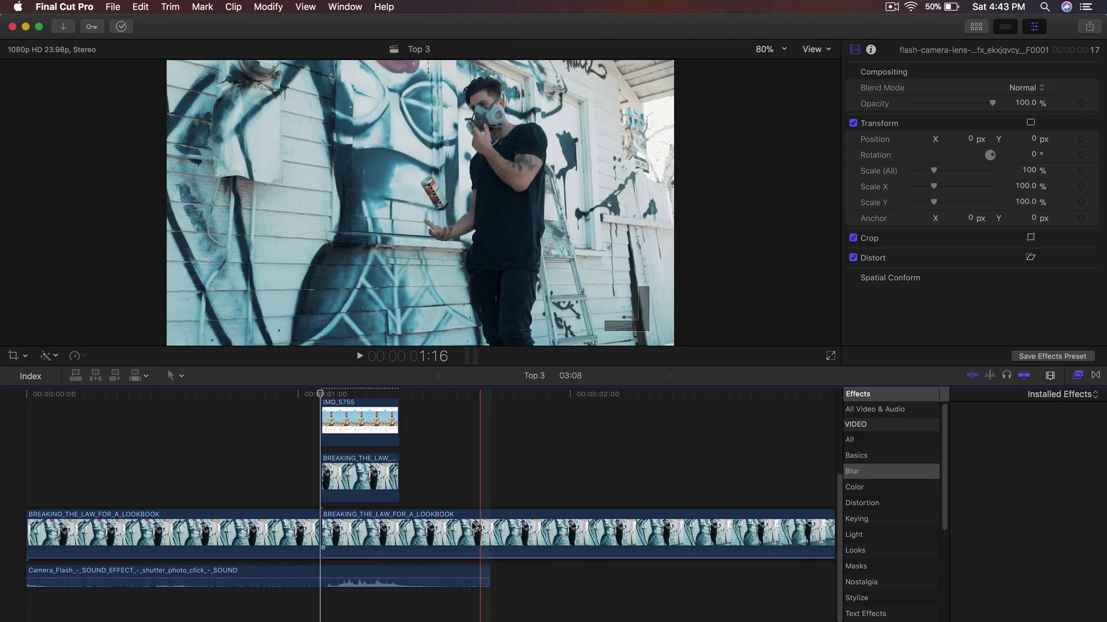
Step: Bring up the Gaussian blur effect and split the second lookbook clip where the stacked overlays end
click(365, 520)
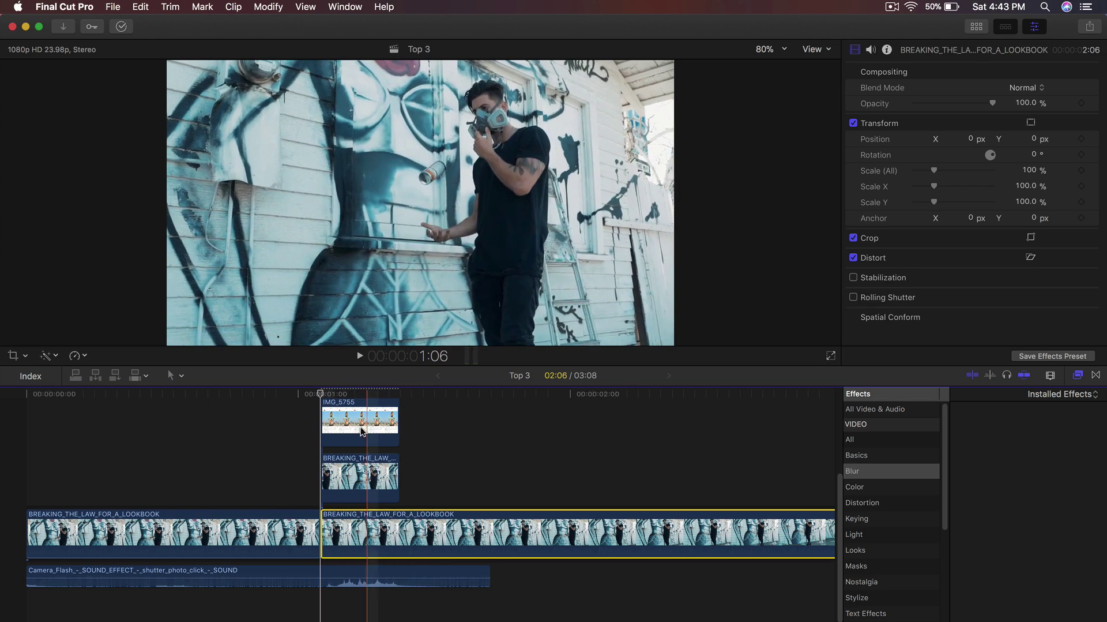
click(353, 392)
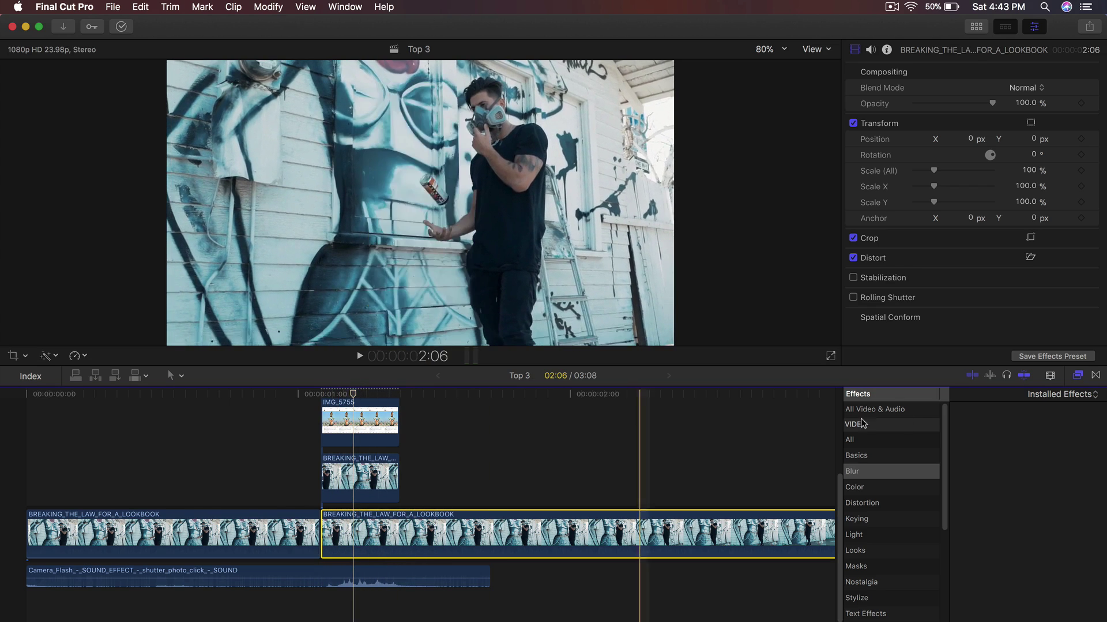
click(887, 469)
drag(990, 494, 930, 500)
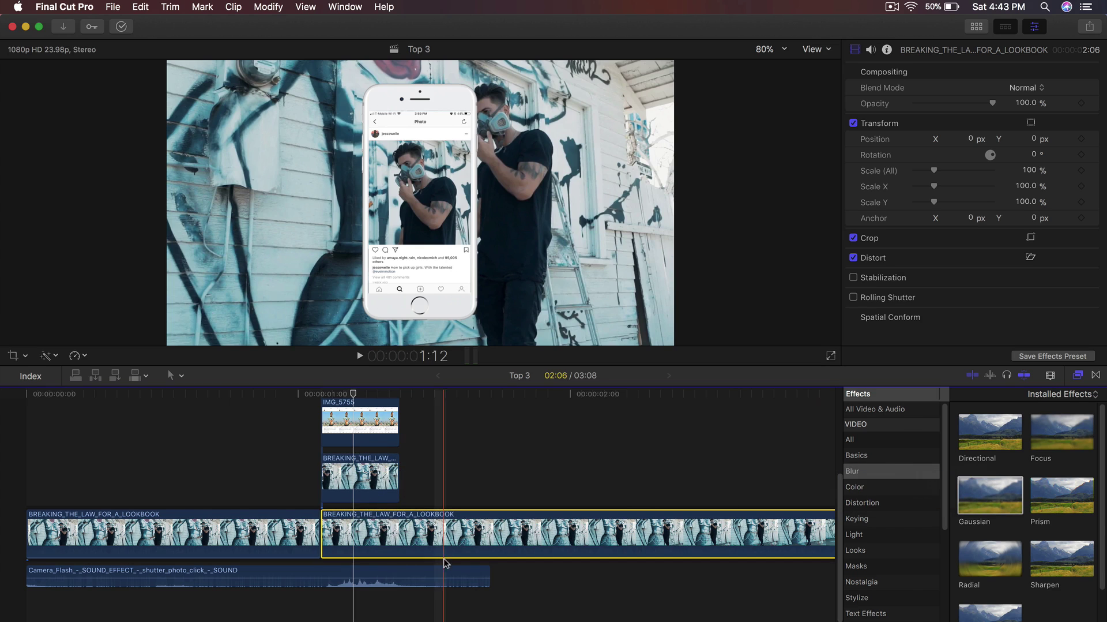
key(b)
click(400, 533)
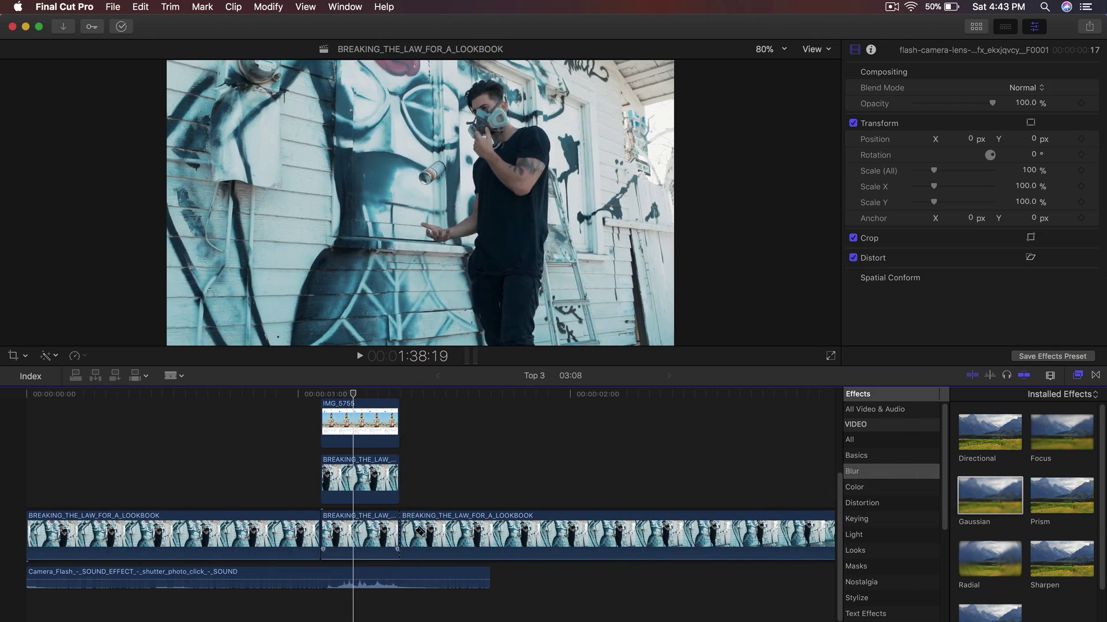
Step: Apply the Gaussian blur to the short lookbook segment under the phone, set its Amount to 7.5, and close the effects browser
drag(990, 494, 369, 541)
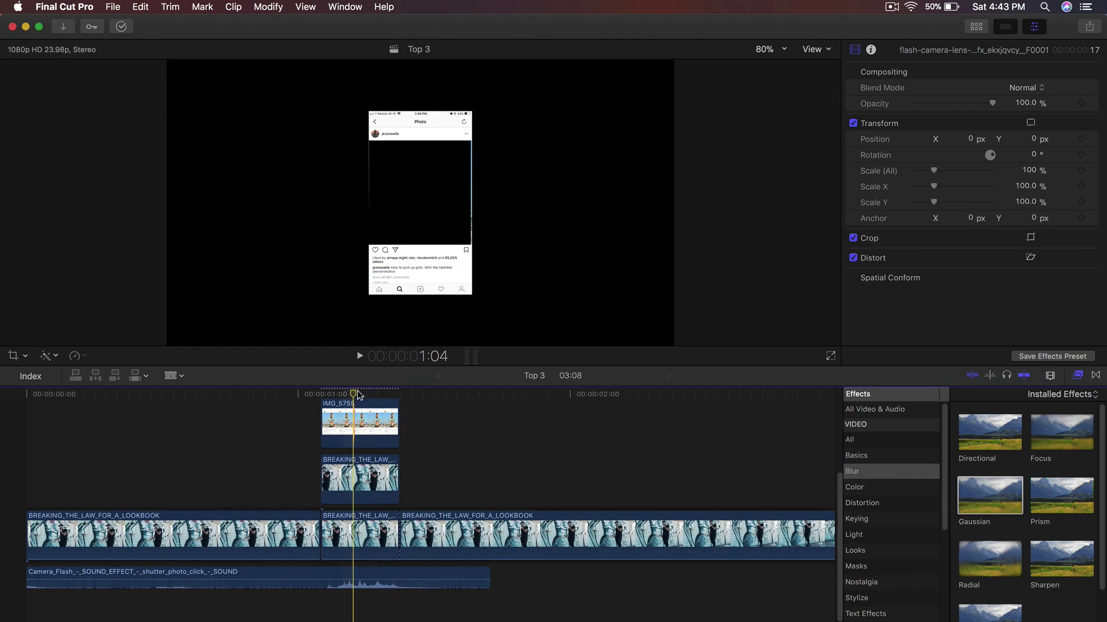
click(364, 541)
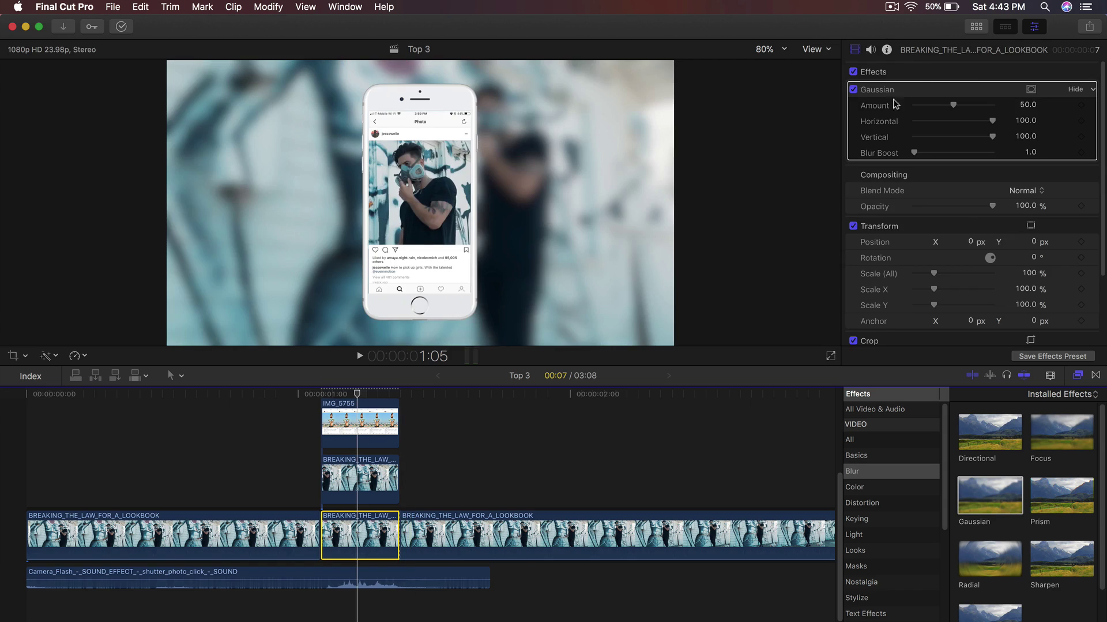
drag(954, 104, 917, 106)
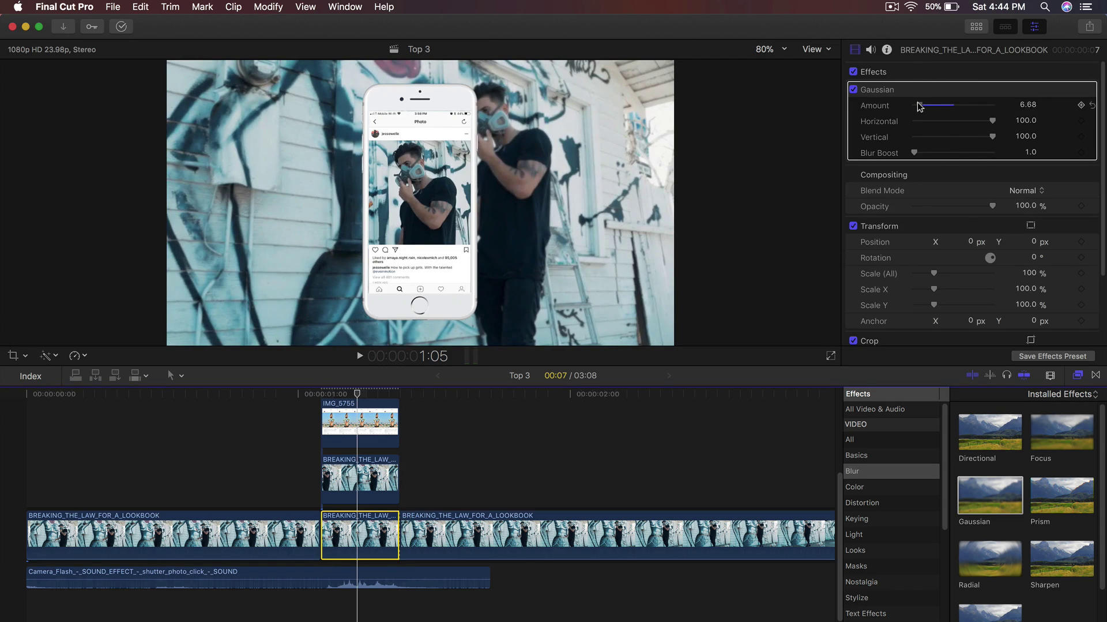
click(1079, 376)
Step: Enable the camera flash overlay at the top of the stack and set its blend mode to Screen
scroll(487, 463, up, 3)
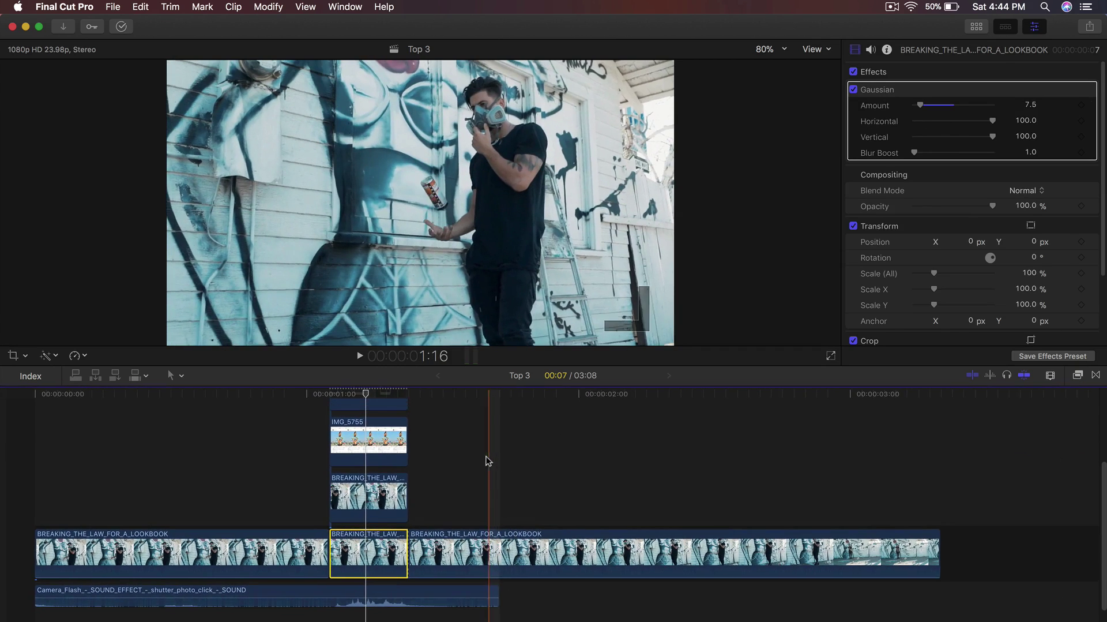
click(365, 433)
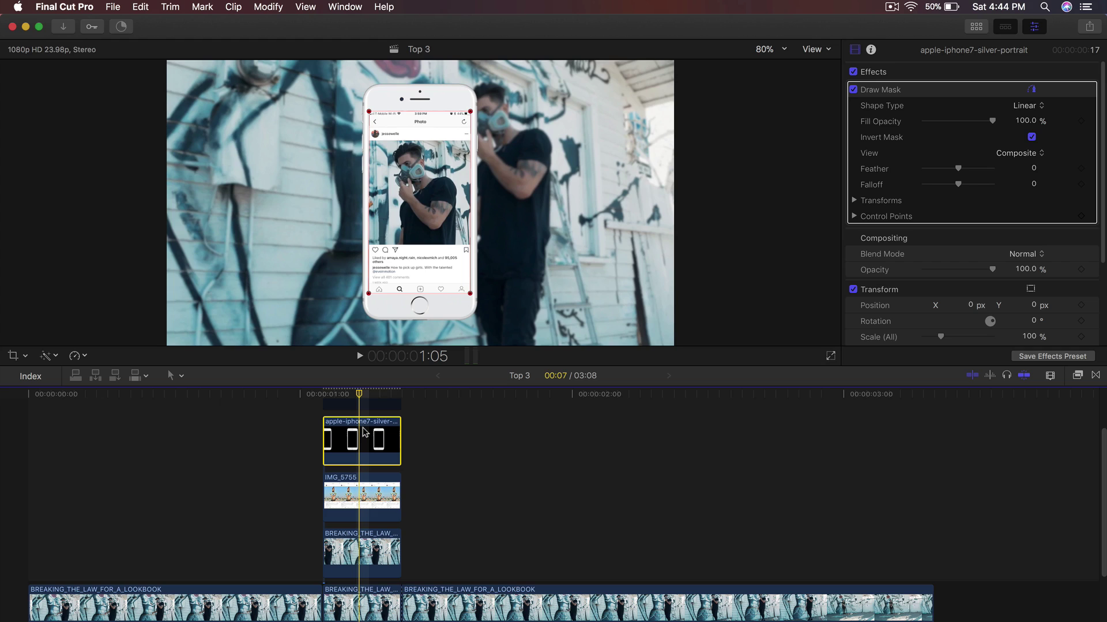
scroll(364, 433, up, 3)
click(358, 432)
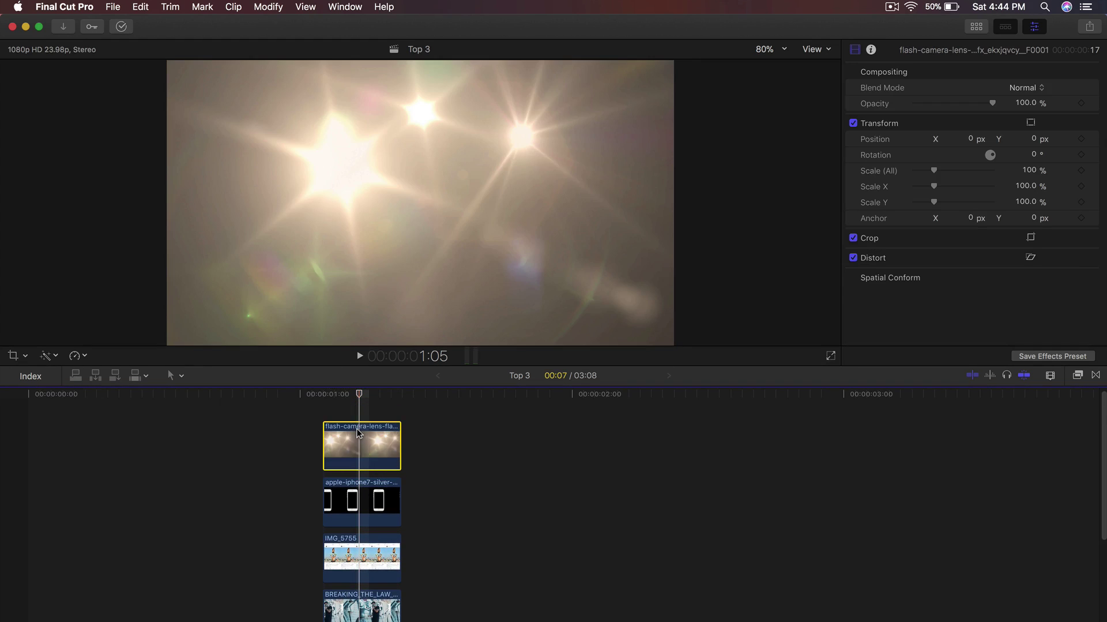
click(347, 396)
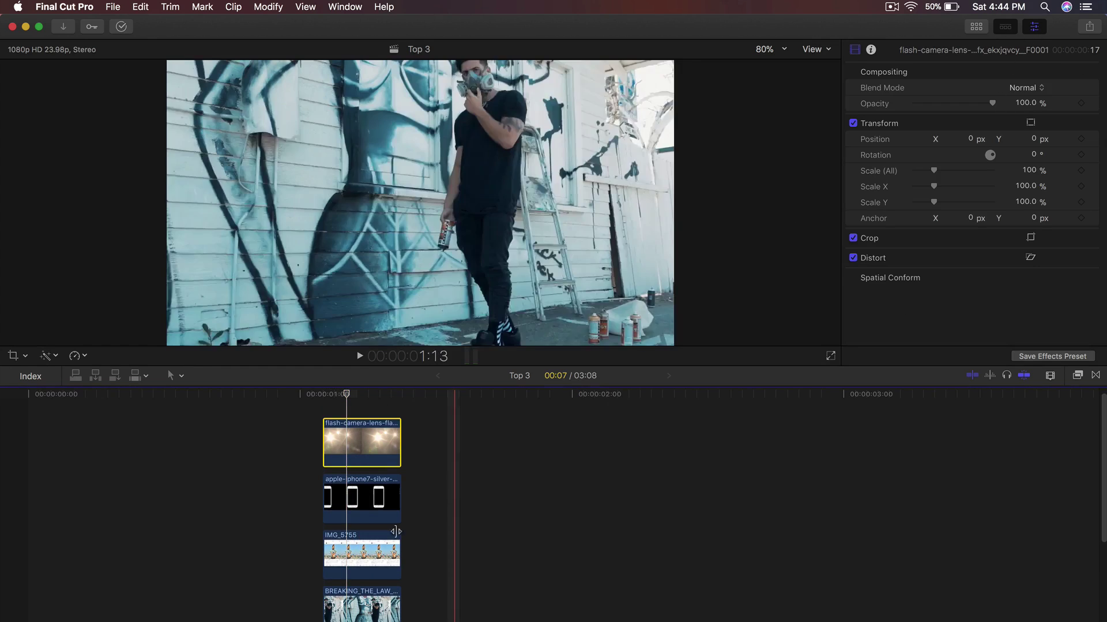
scroll(487, 412, down, 3)
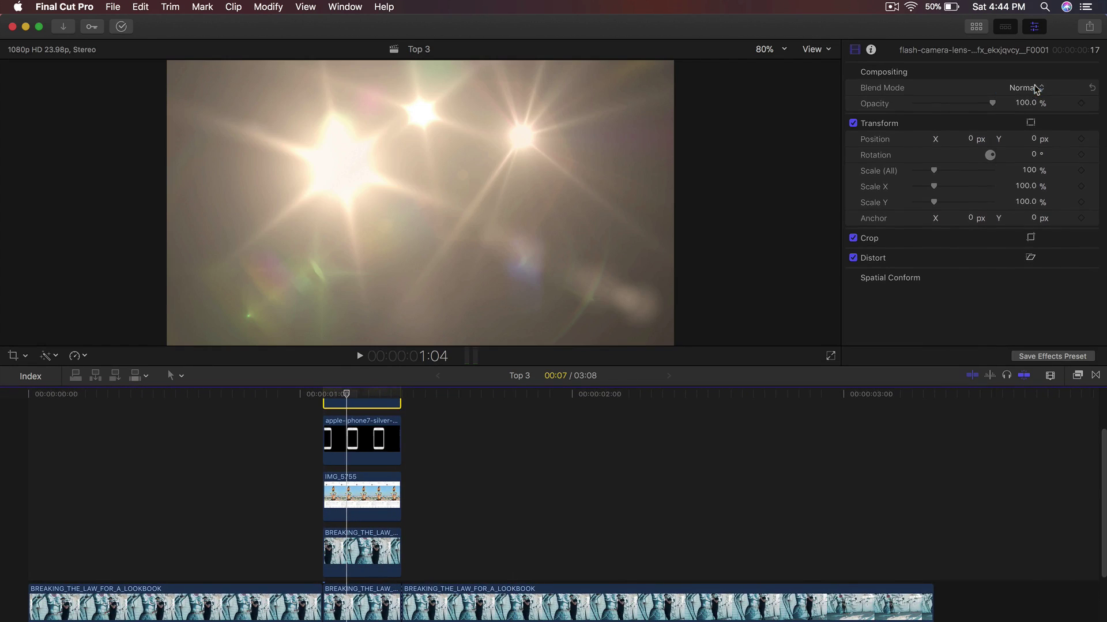
click(1027, 88)
click(582, 417)
scroll(581, 418, up, 3)
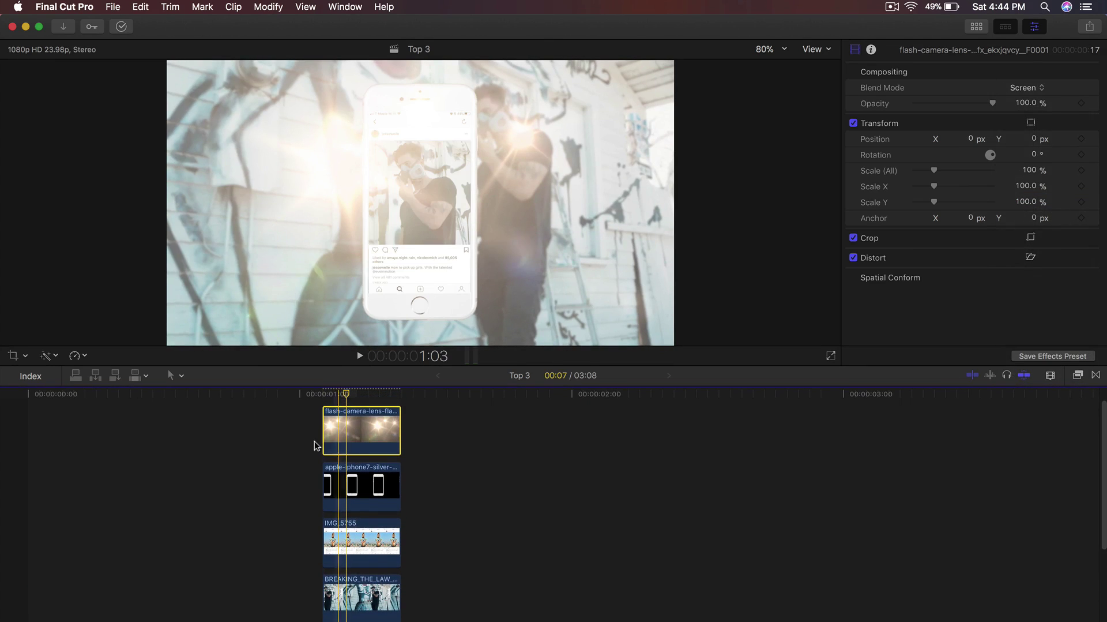
Step: Compare the frame with and without the camera flash overlay, leaving the overlay disabled
click(355, 424)
key(v)
key(v)
key(v)
key(v)
key(v)
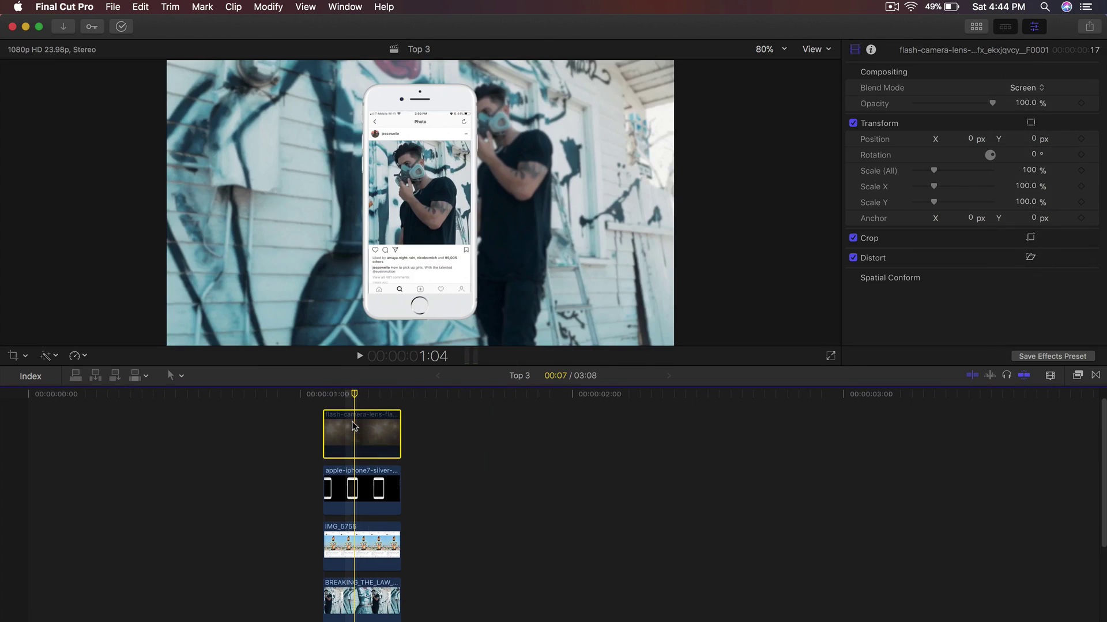
key(v)
key(v)
Step: Show the installed generators and add the Whites generator above the overlay stack
click(976, 27)
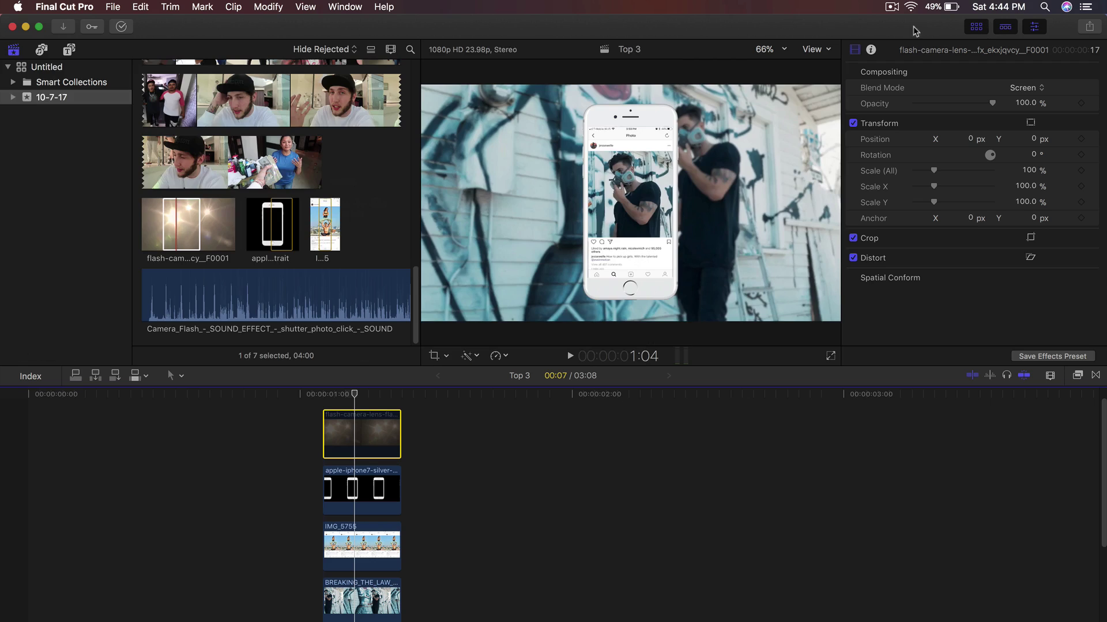
click(69, 50)
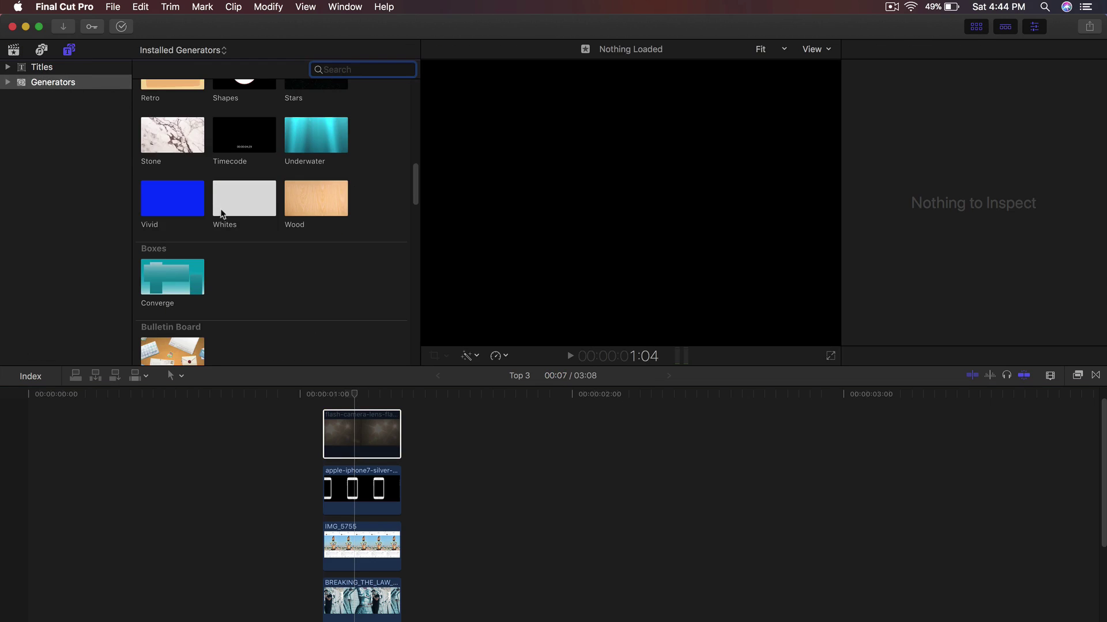
drag(234, 198, 242, 403)
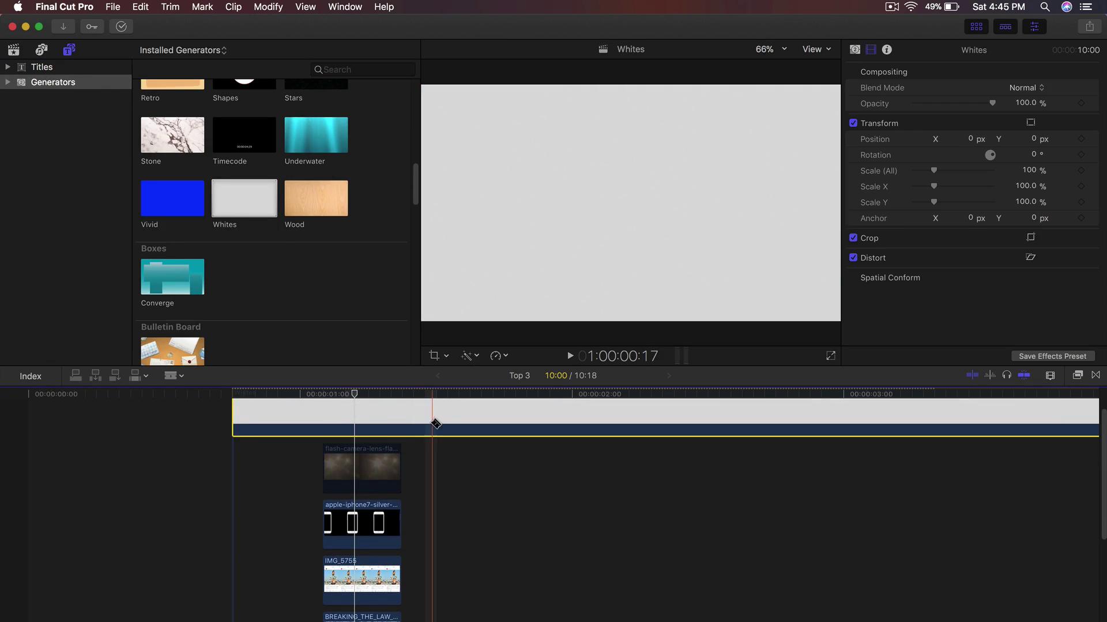
Step: Cut the Whites generator at the start and end of the overlay stack and remove the pieces outside it
drag(416, 418, 400, 418)
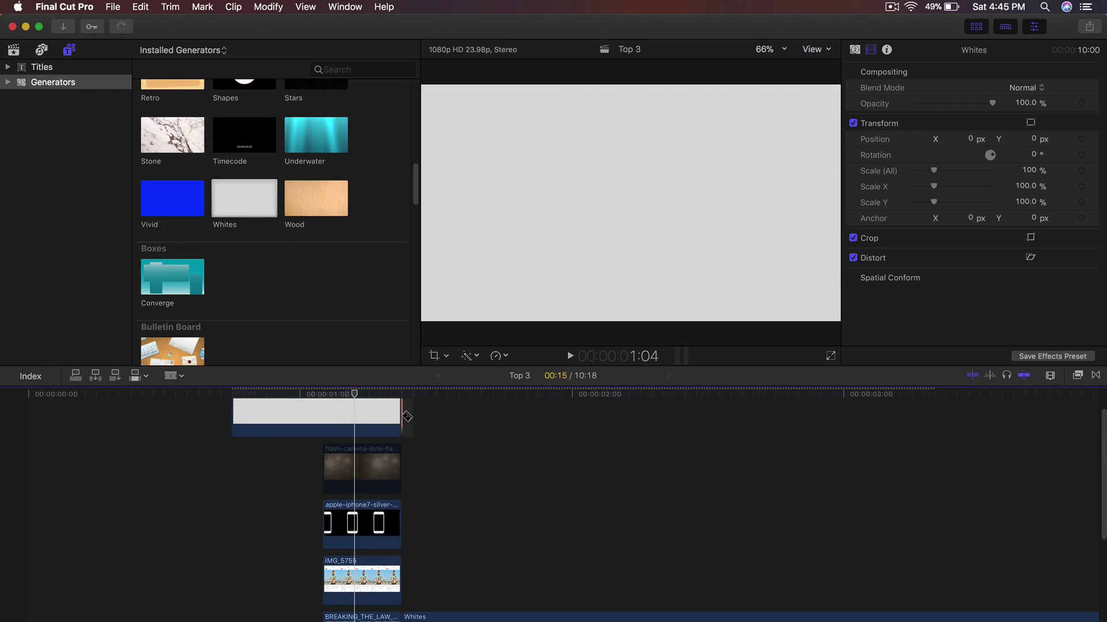
click(323, 416)
key(a)
scroll(293, 557, down, 4)
click(293, 542)
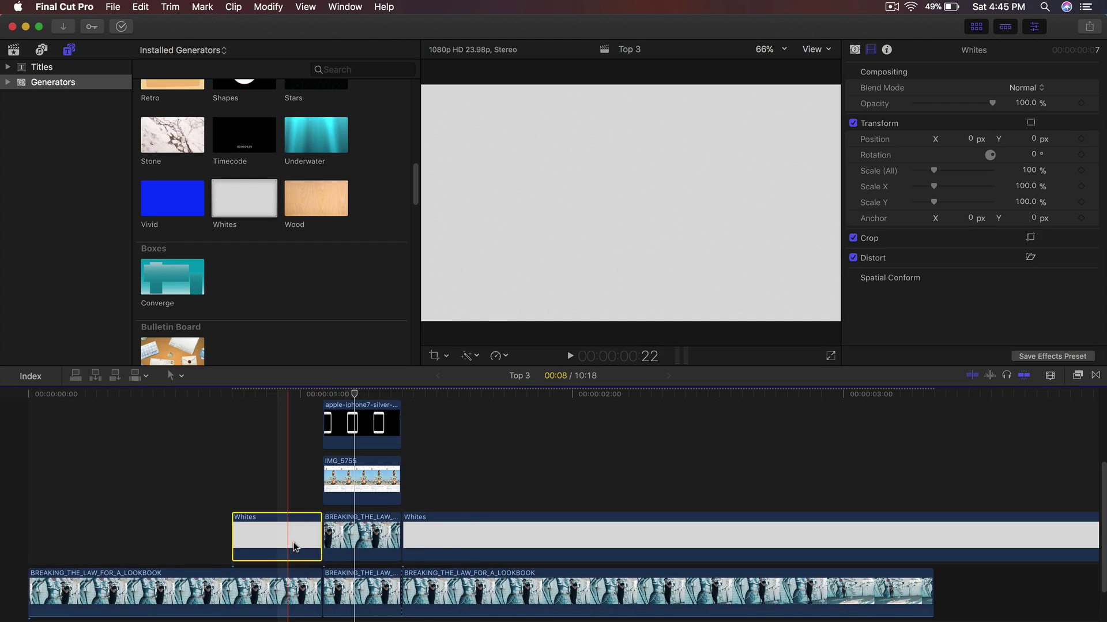
key(super+z)
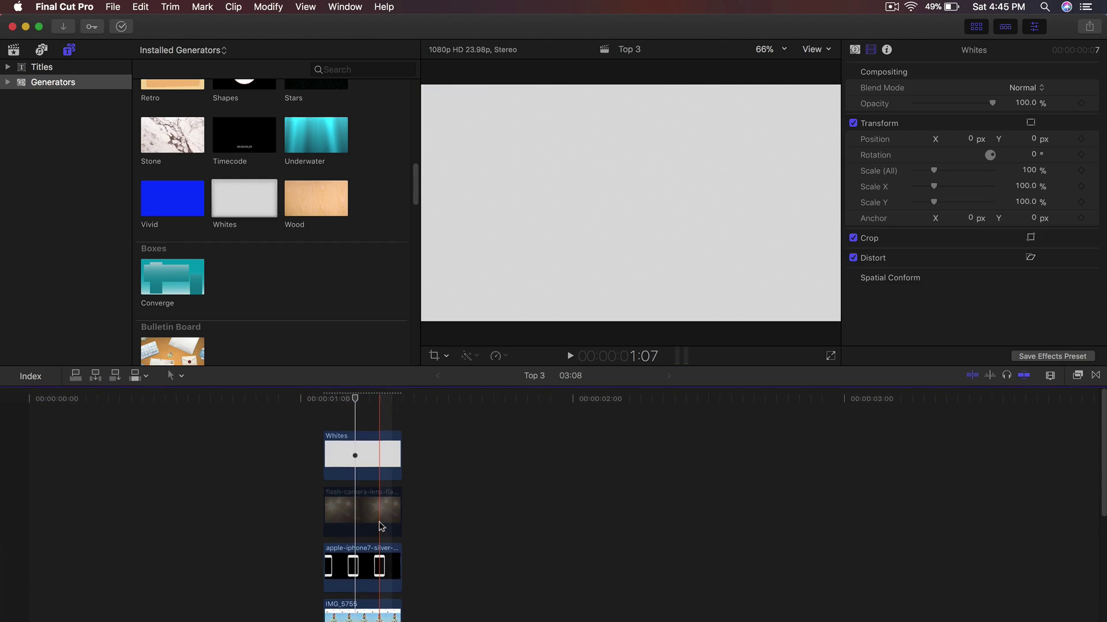
Step: Close the media browser and change the Whites generator's Color to the pure white option
scroll(379, 525, down, 3)
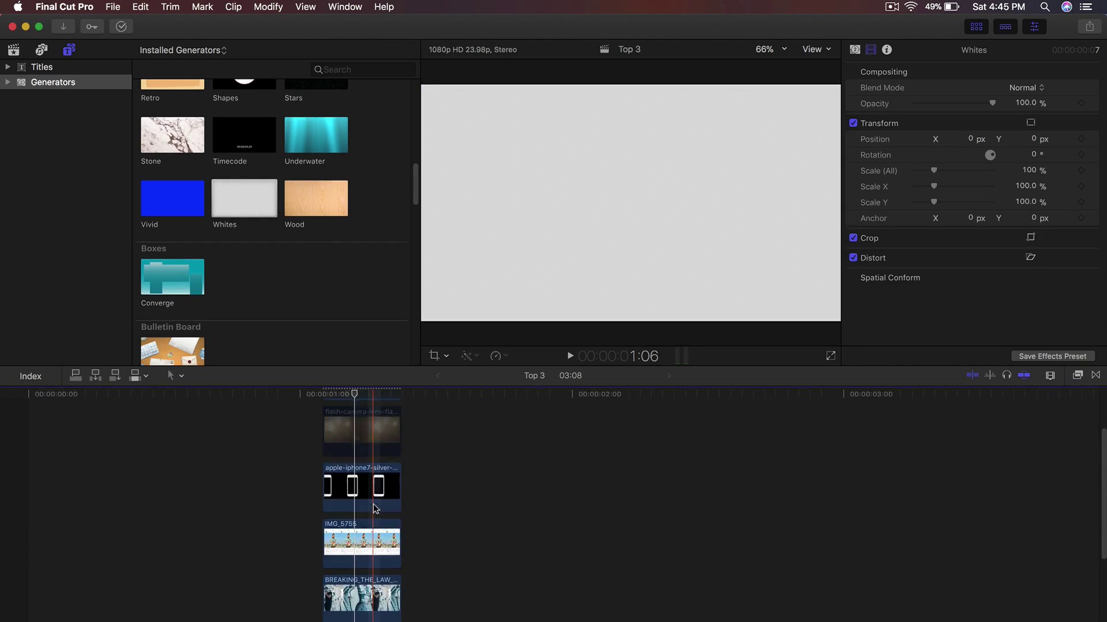
scroll(376, 507, up, 3)
click(357, 427)
click(350, 395)
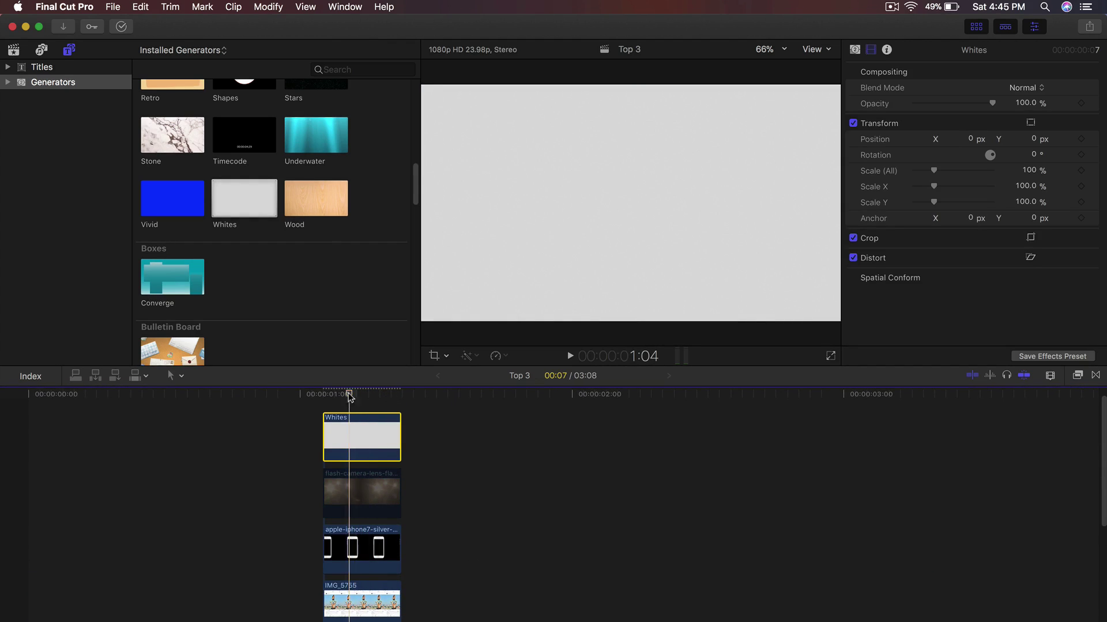
click(974, 27)
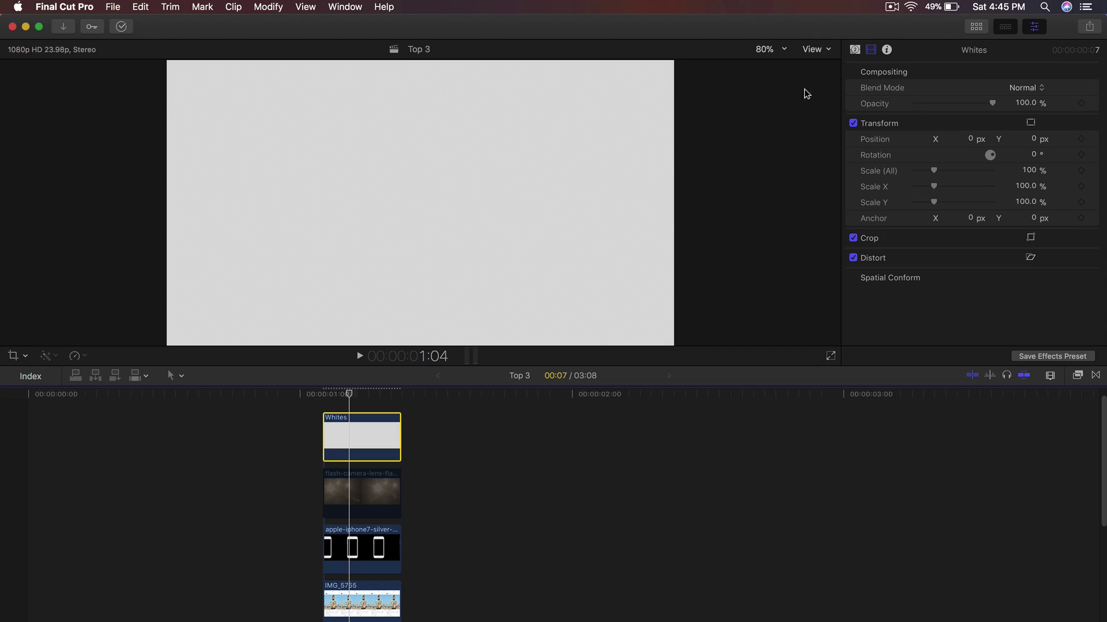
click(856, 50)
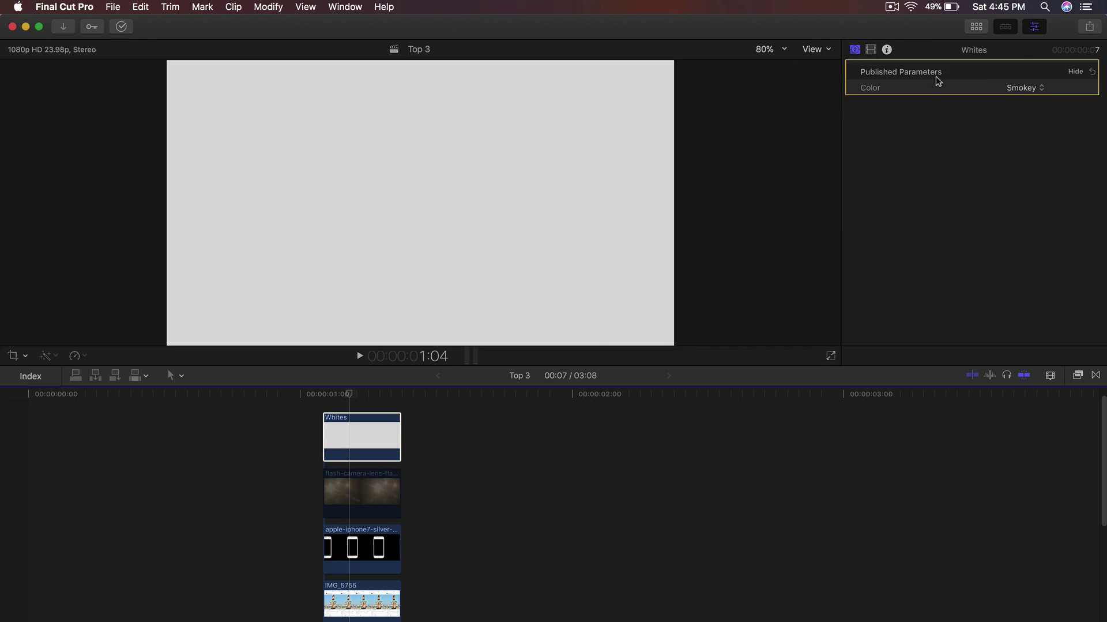
click(1035, 88)
click(989, 92)
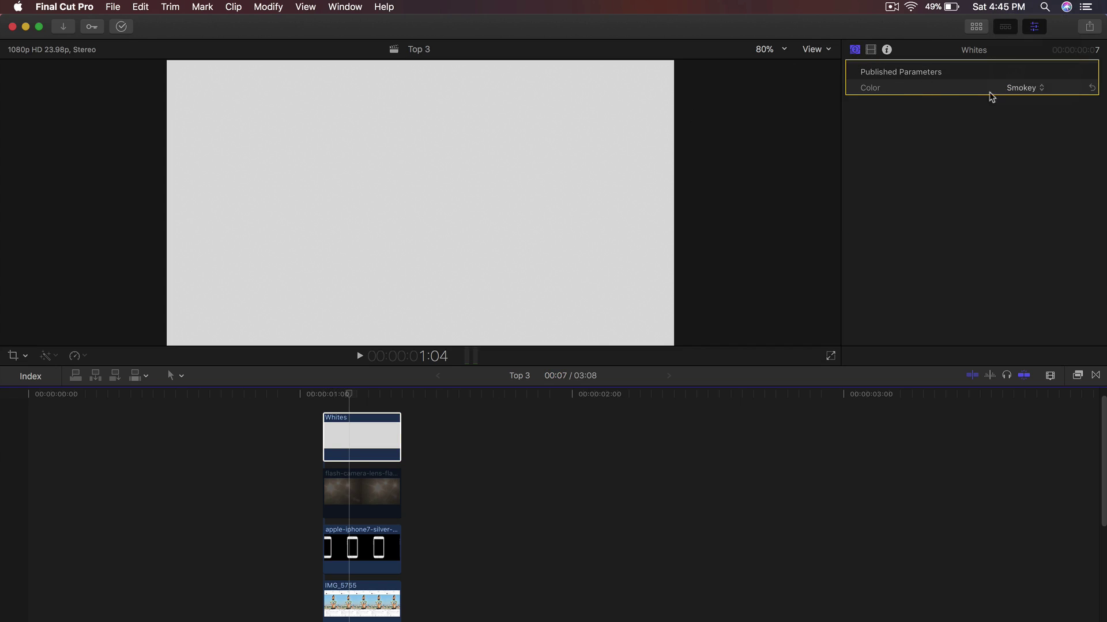
click(1036, 88)
click(1042, 43)
click(871, 50)
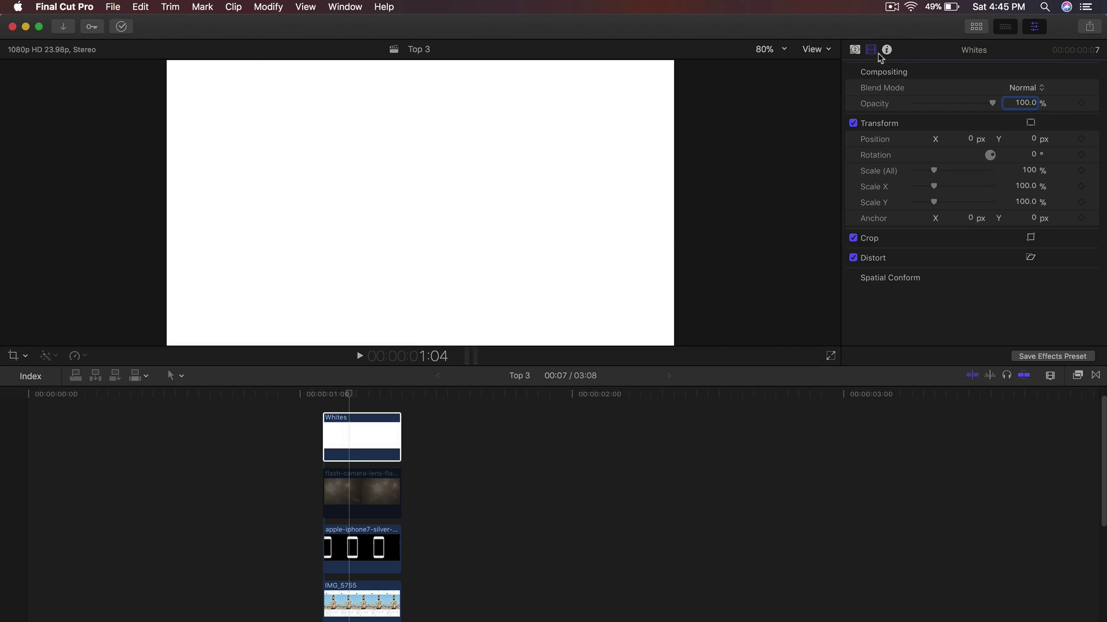
Step: Add transitions to both ends of the Whites clip and move the camera flash overlay above it
click(342, 419)
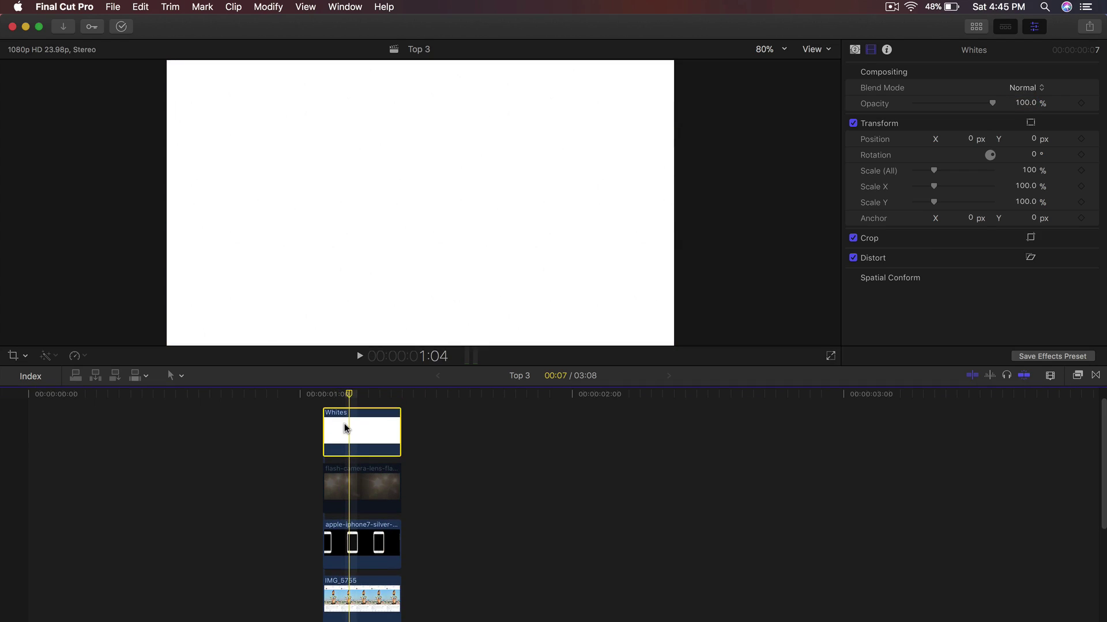
key(super+t)
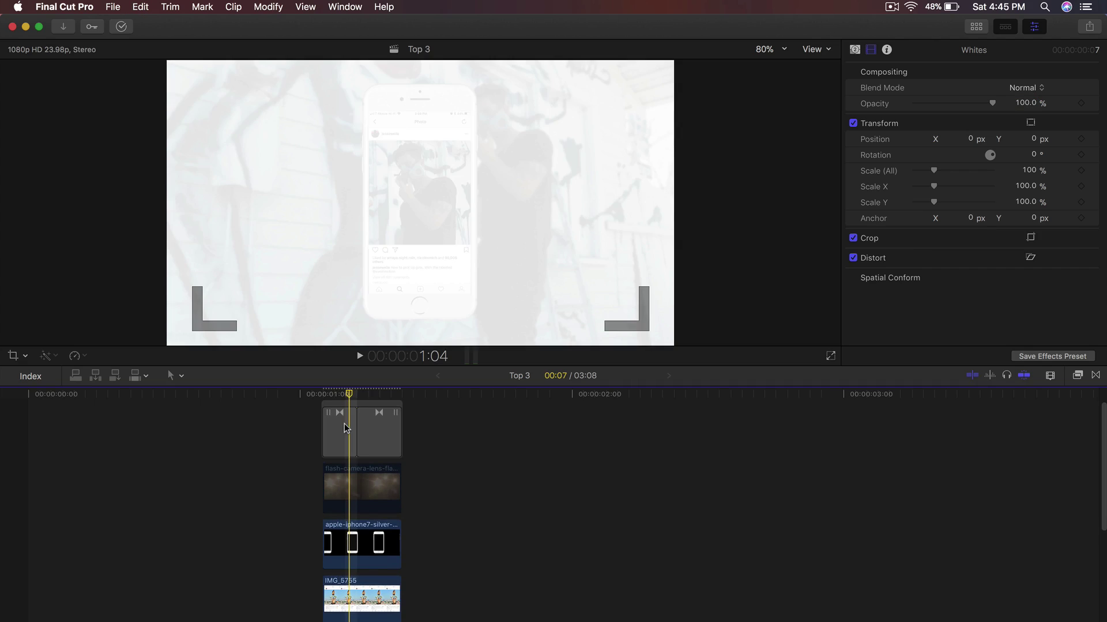
click(358, 484)
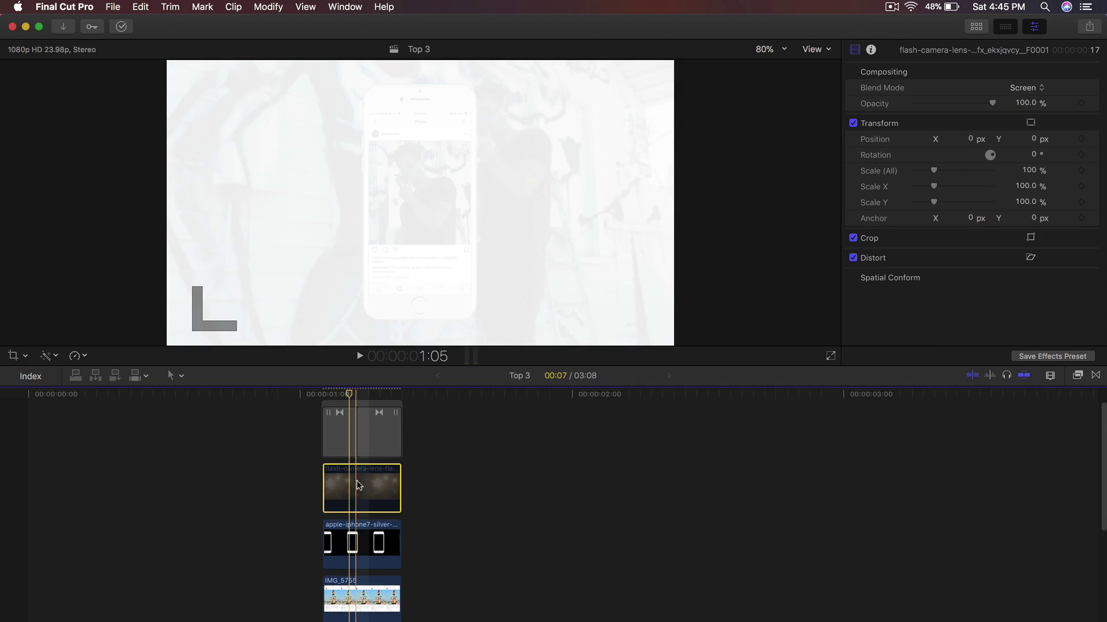
drag(359, 485, 368, 449)
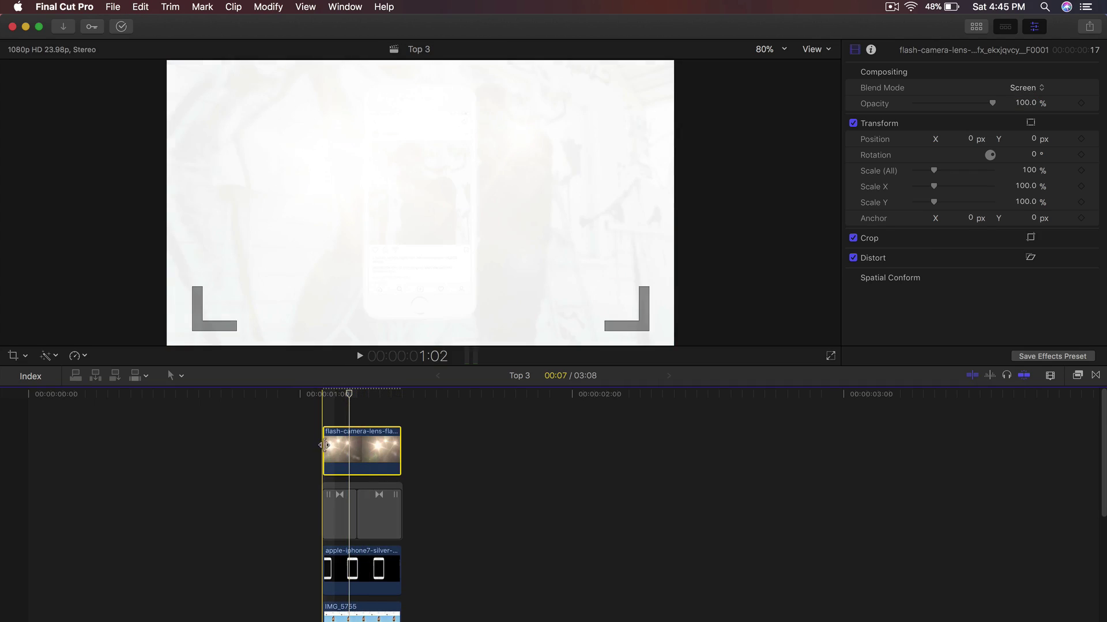
Step: Shorten the Cross Dissolve at the end of the Whites clip to 3 frames
click(344, 395)
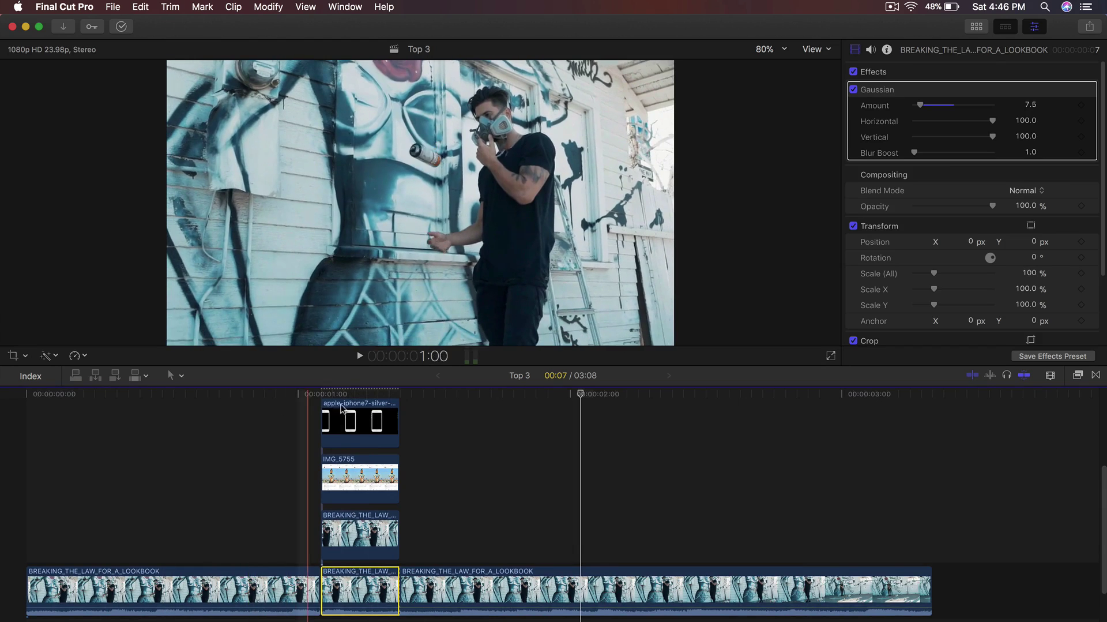
scroll(341, 468, down, 3)
scroll(347, 473, up, 10)
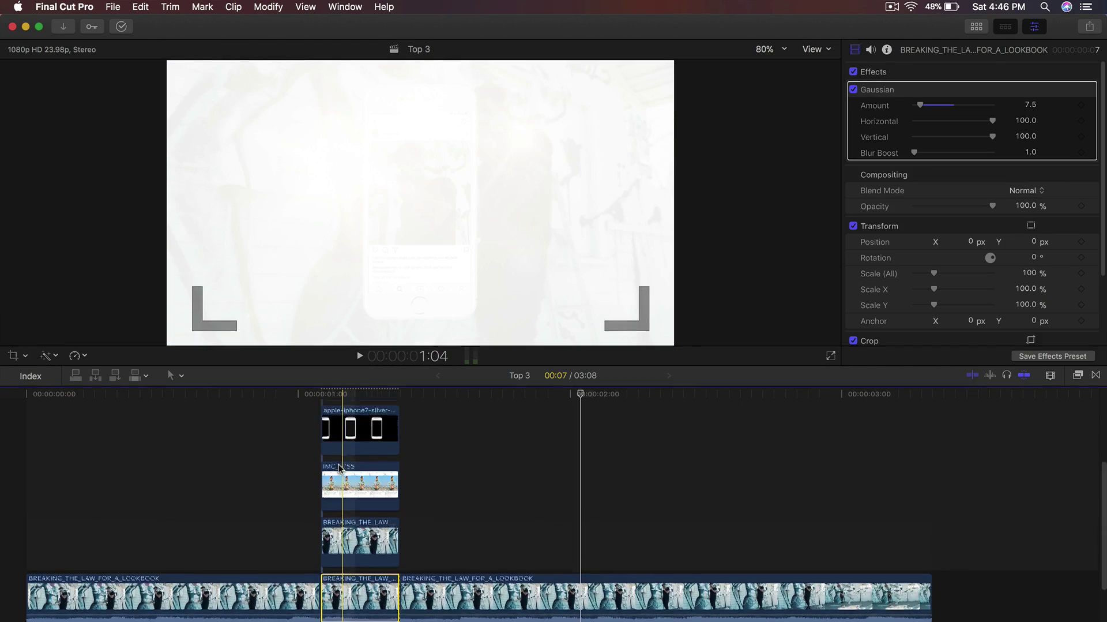
click(372, 508)
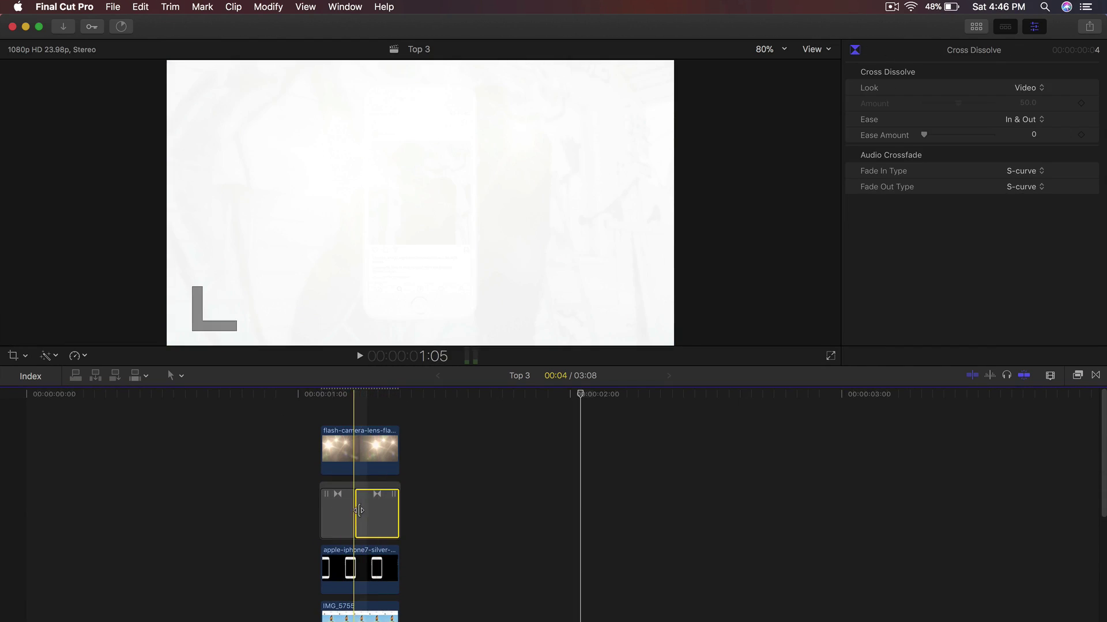
drag(373, 509, 346, 501)
click(344, 507)
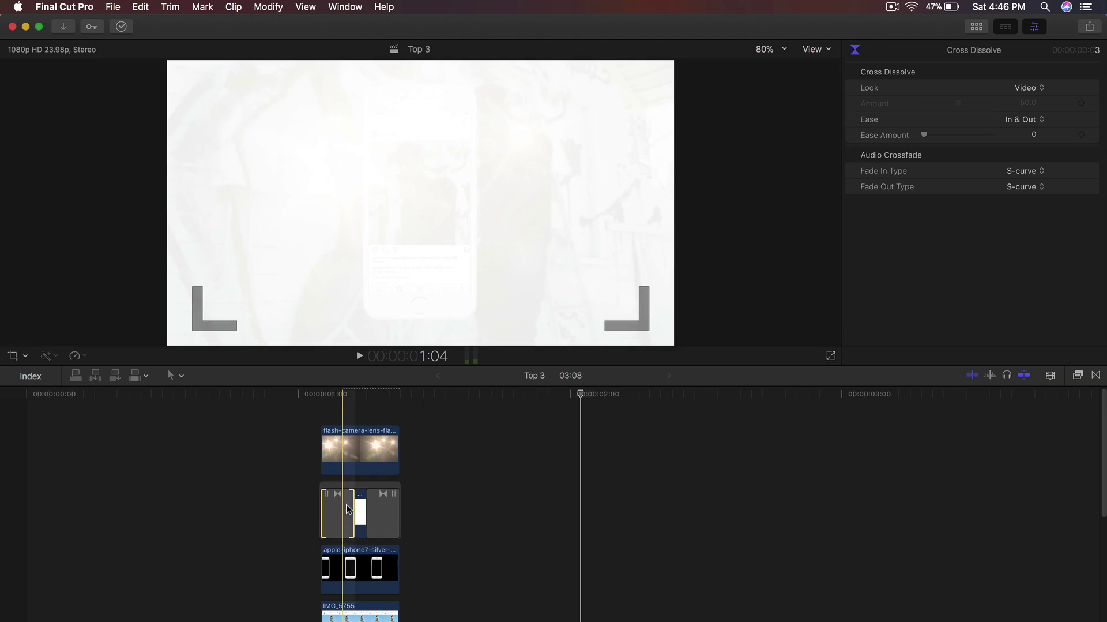
Step: Play the timeline from near its start and examine the timing of the overlay stack around the flash
scroll(352, 500, down, 2)
scroll(353, 502, down, 3)
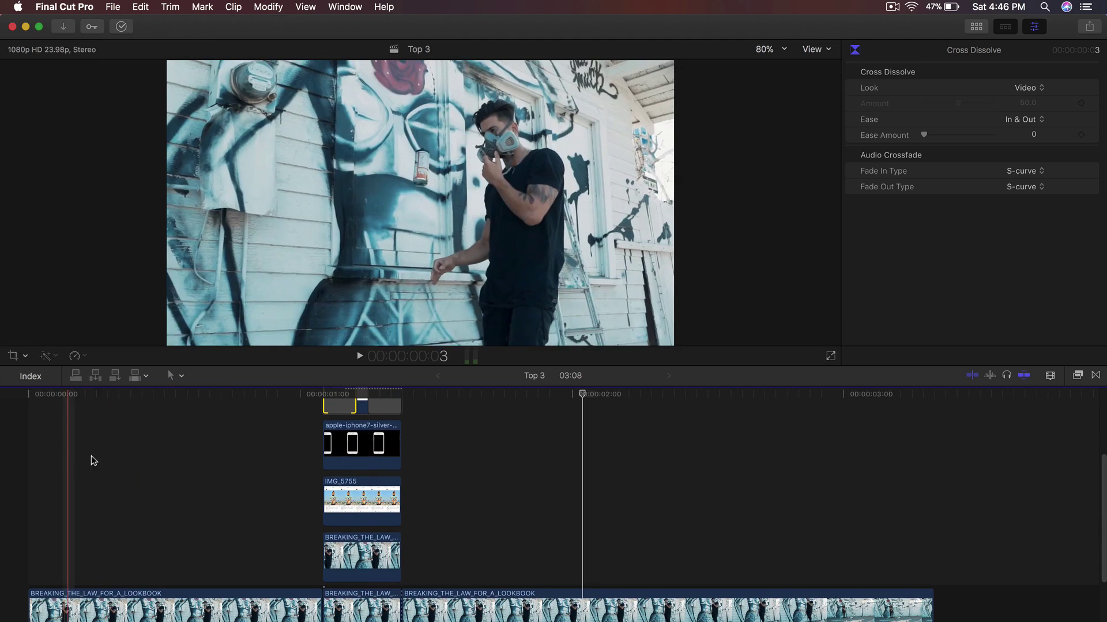
key(space)
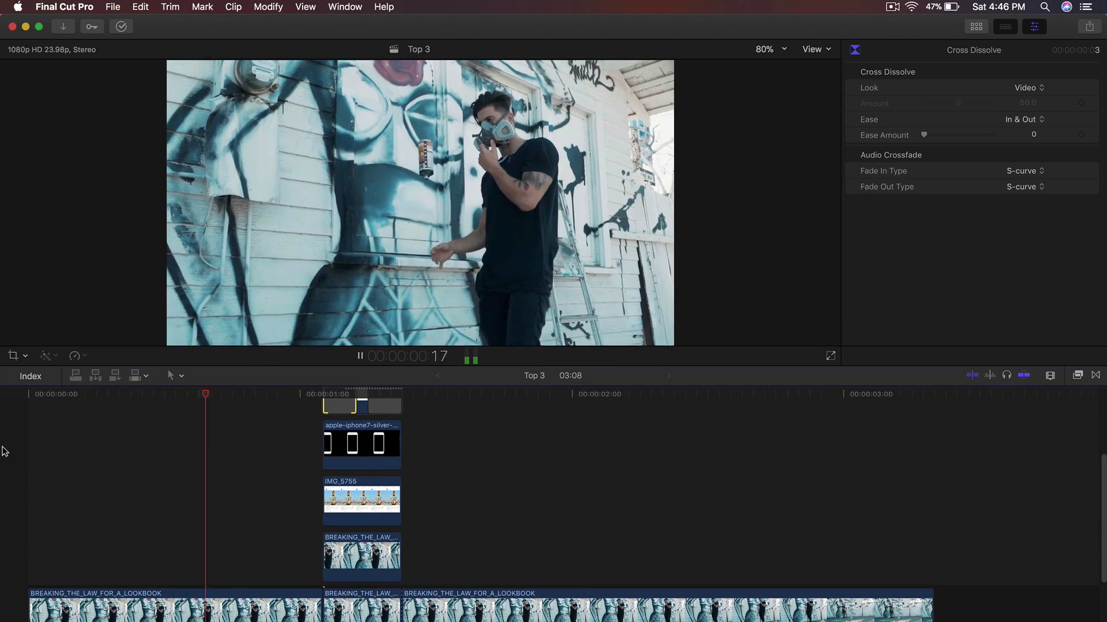
key(space)
scroll(277, 487, up, 4)
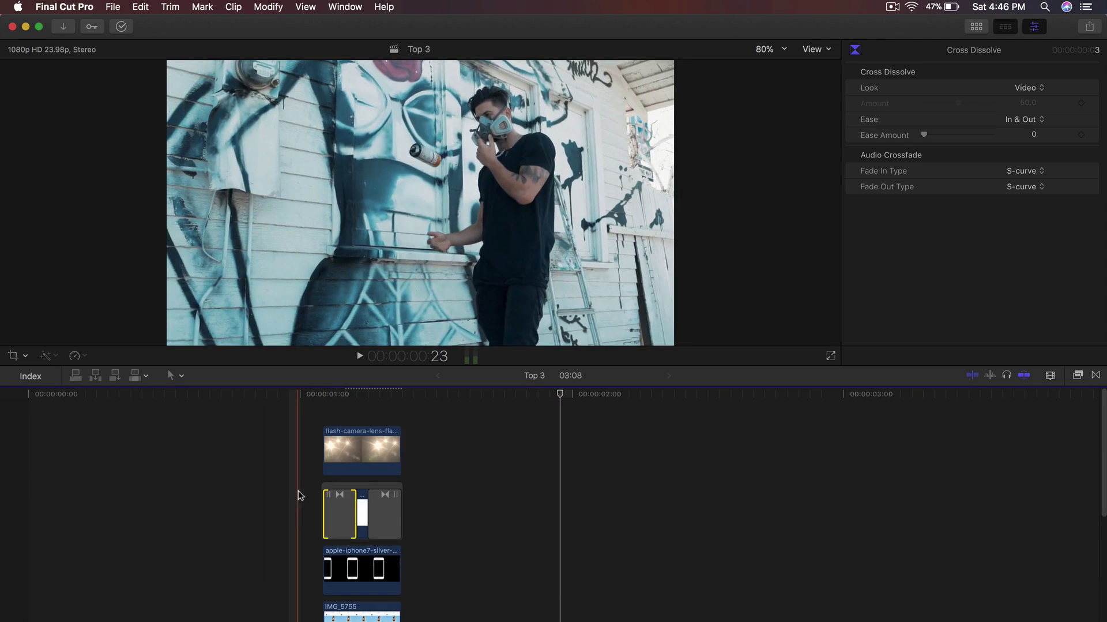
scroll(401, 521, down, 6)
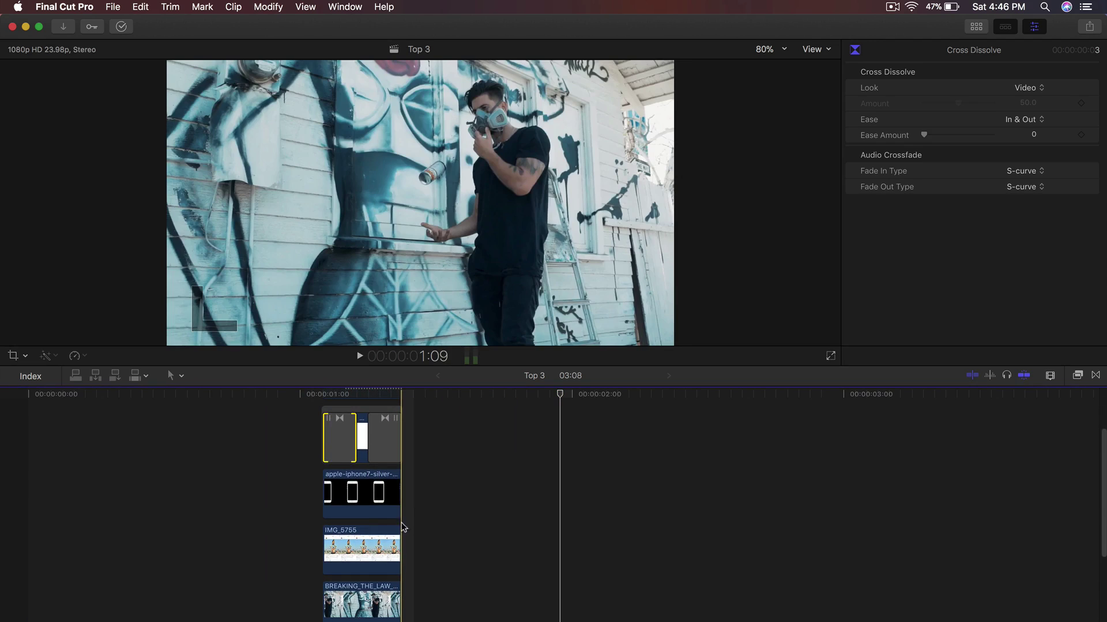
Step: Extend the ends of the masked lookbook clip, IMG_5755 and the iPhone clip to about 1:13
scroll(417, 499, up, 2)
drag(425, 542, 387, 443)
drag(401, 542, 445, 540)
drag(401, 489, 445, 489)
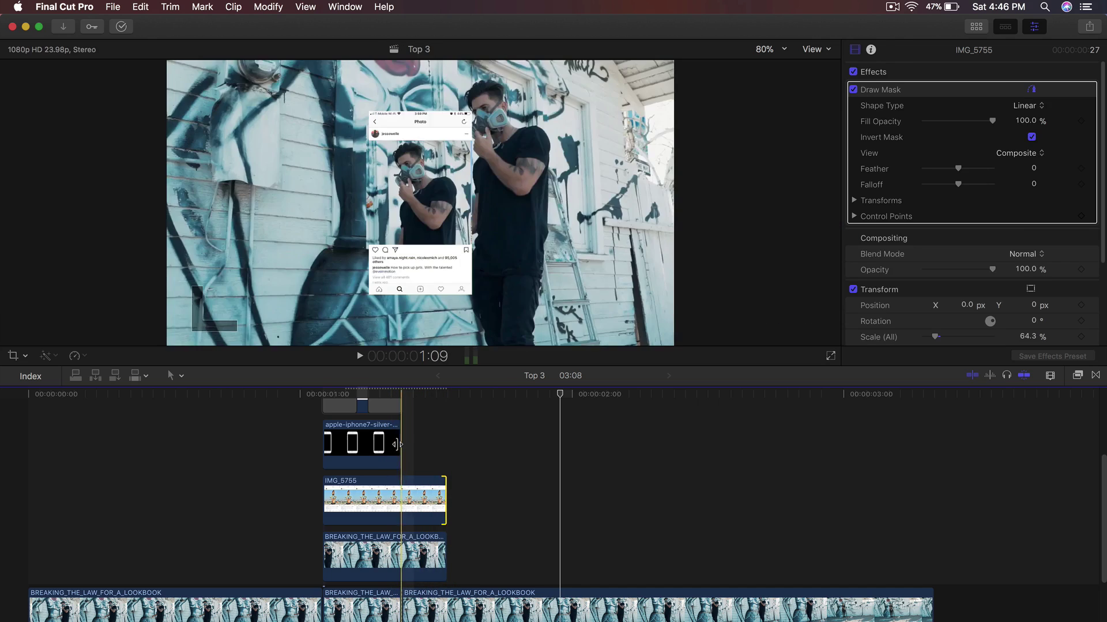
drag(398, 450, 446, 450)
scroll(428, 463, up, 4)
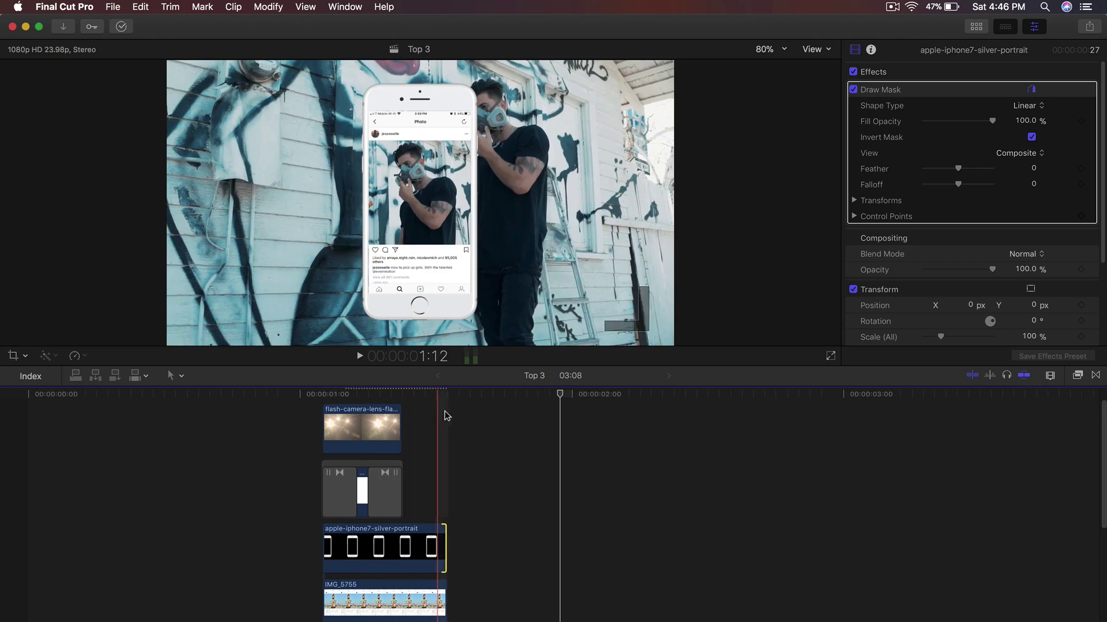
Step: Cut the main lookbook clip where the extended phone overlays end
scroll(432, 413, down, 4)
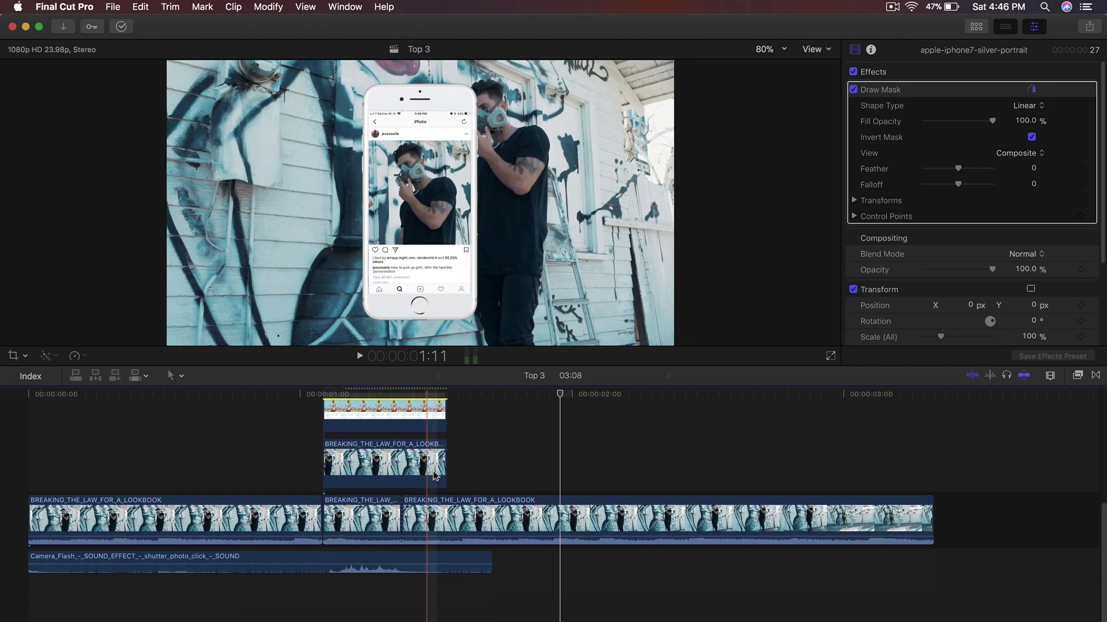
key(b)
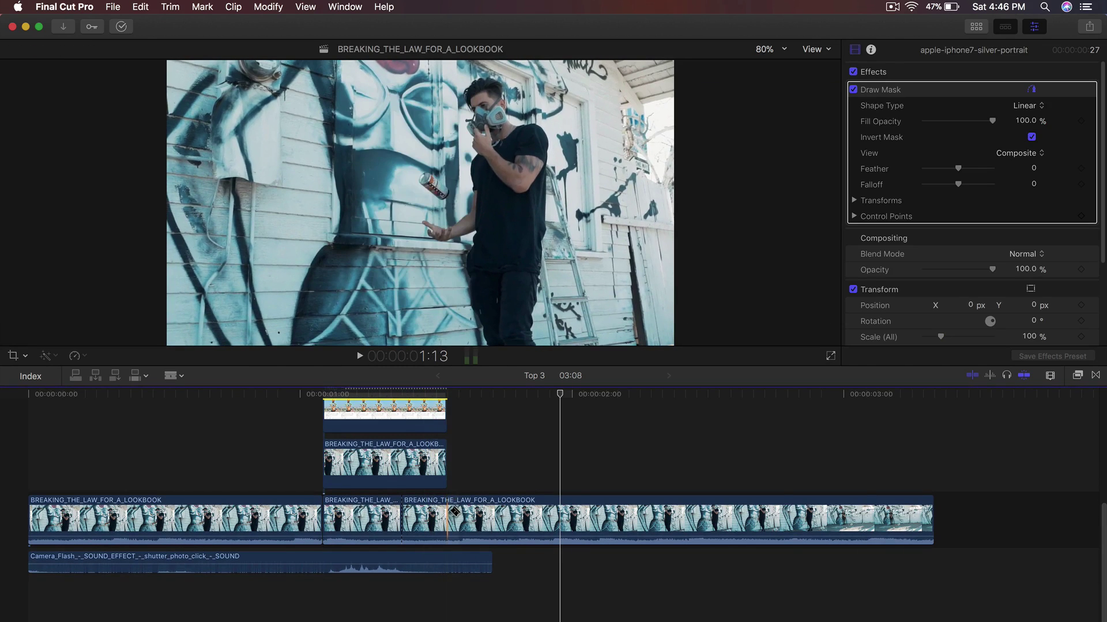
click(448, 513)
key(a)
Step: Paste the blurred background segment's Gaussian effect and volume attributes onto the newly cut segment beside it
click(368, 516)
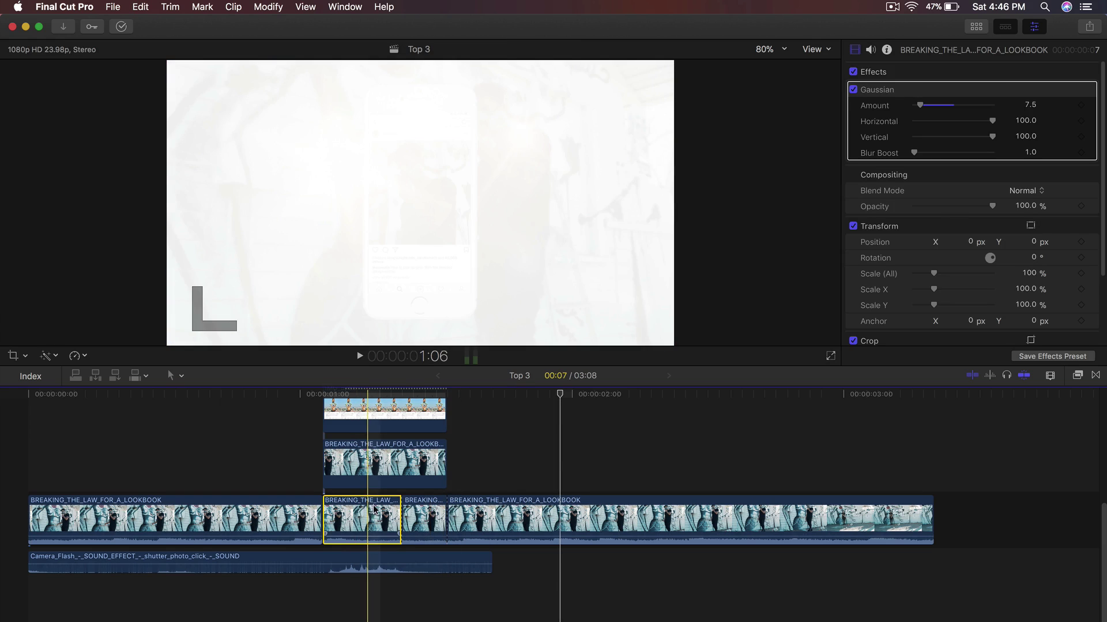
click(359, 394)
click(430, 513)
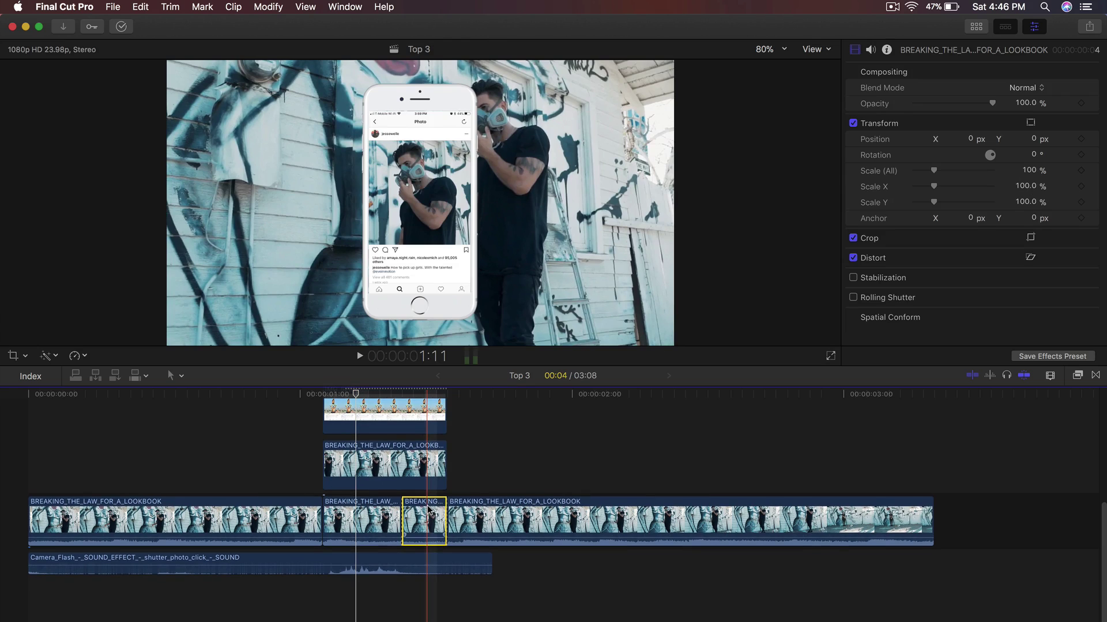
key(super+shift+v)
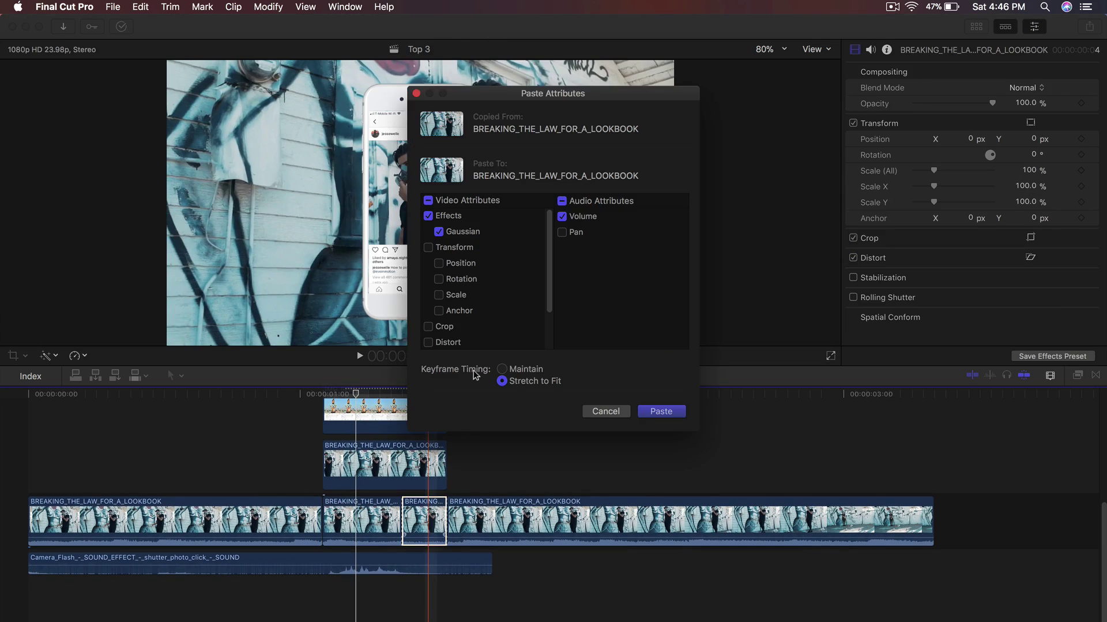
click(662, 411)
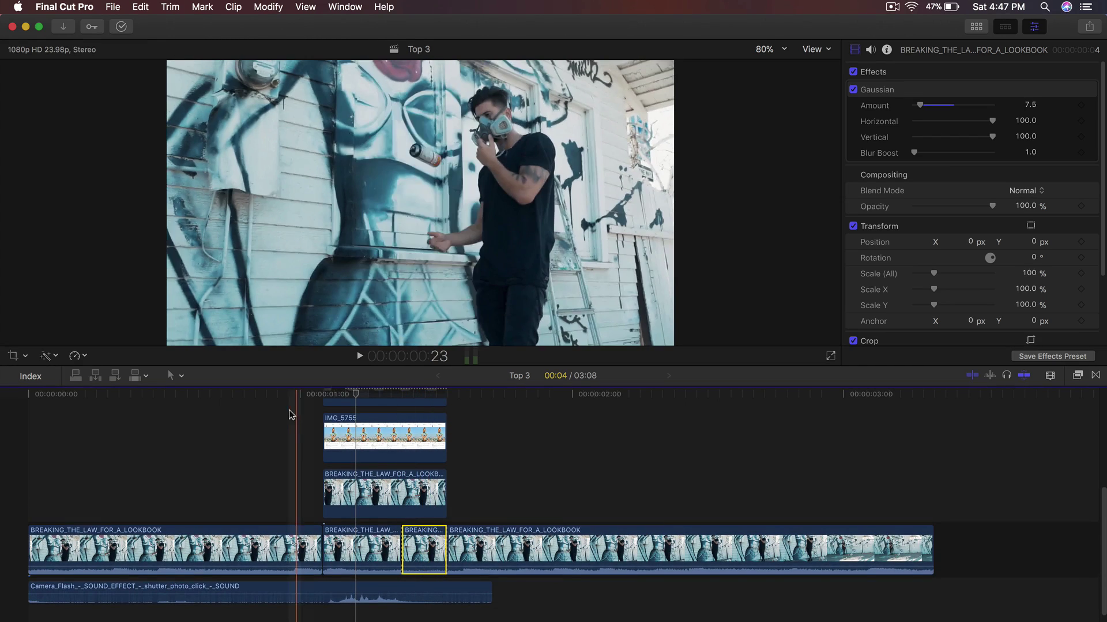
Step: Render the timeline and scrub across the photo effect to review it
click(322, 393)
click(268, 6)
click(296, 263)
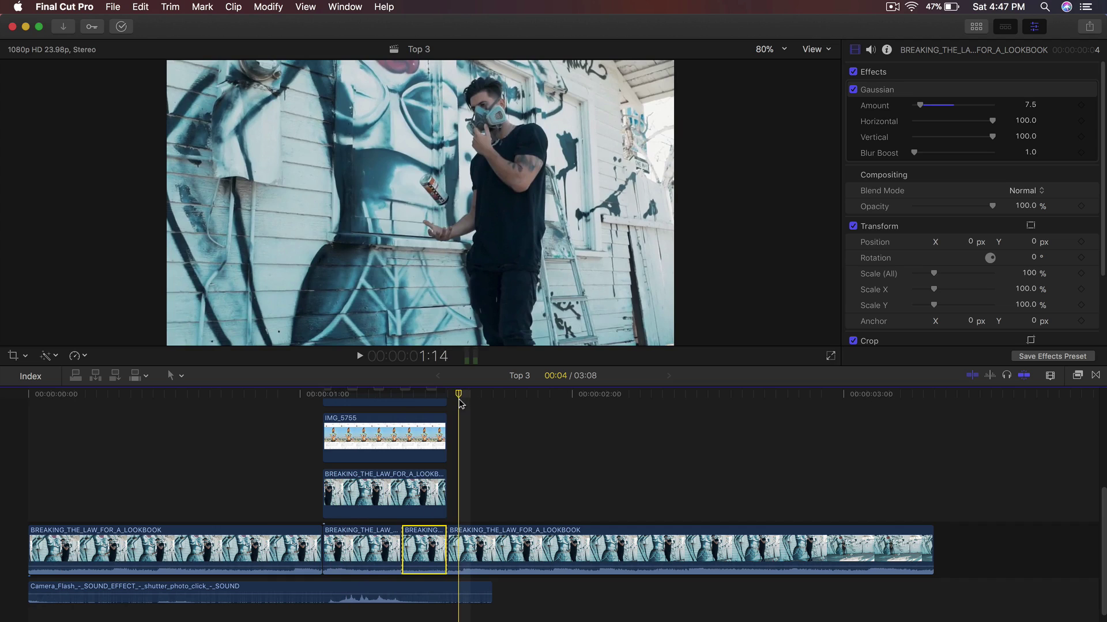
drag(458, 401, 476, 396)
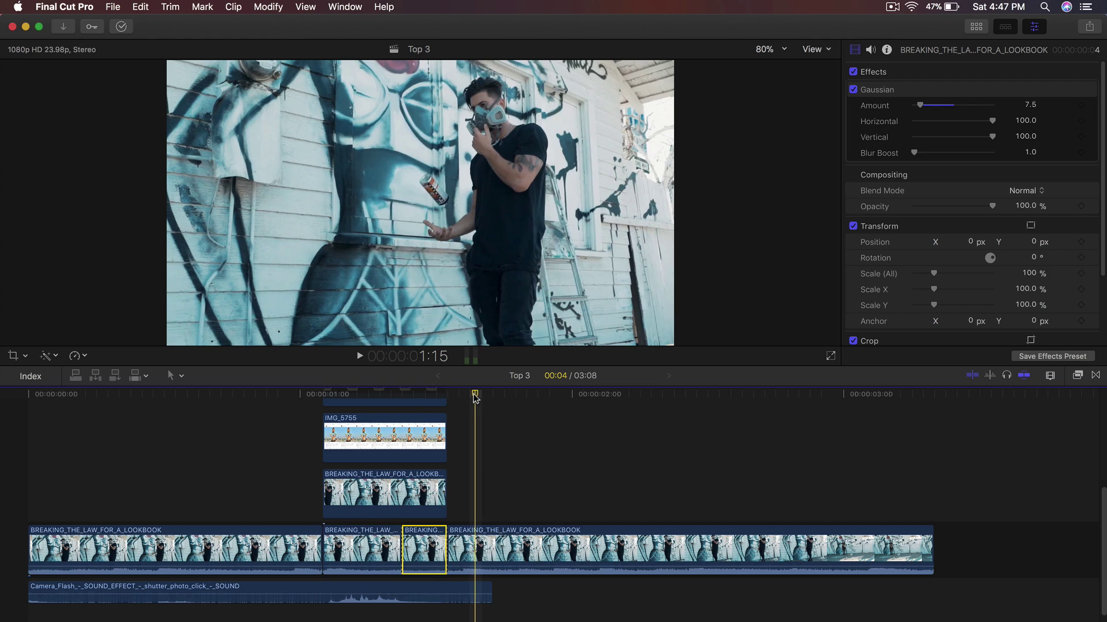
drag(475, 398, 296, 395)
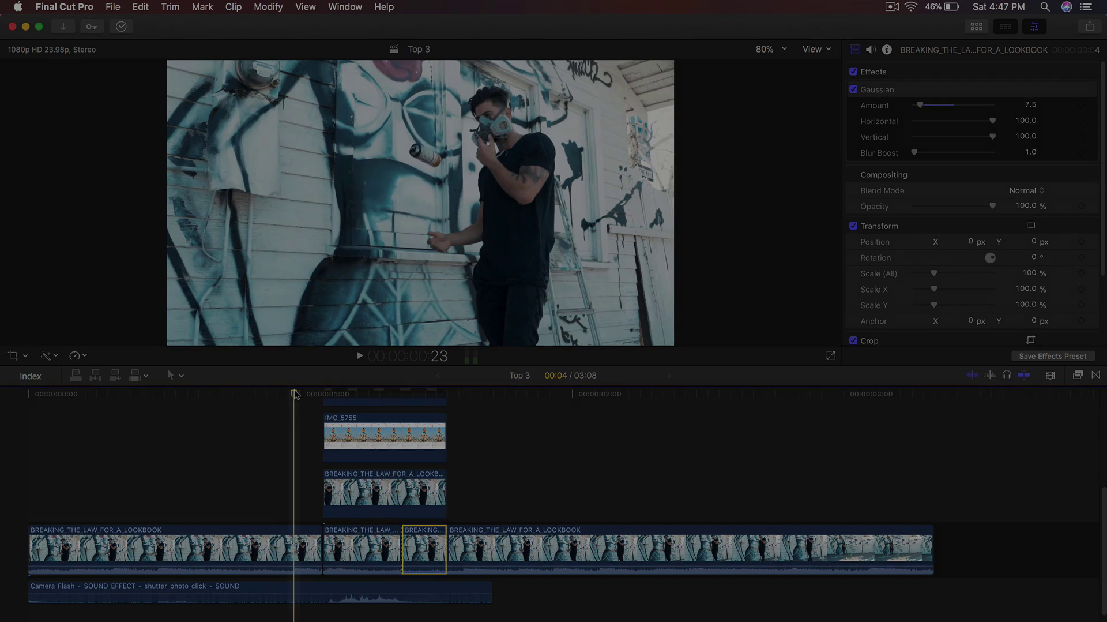